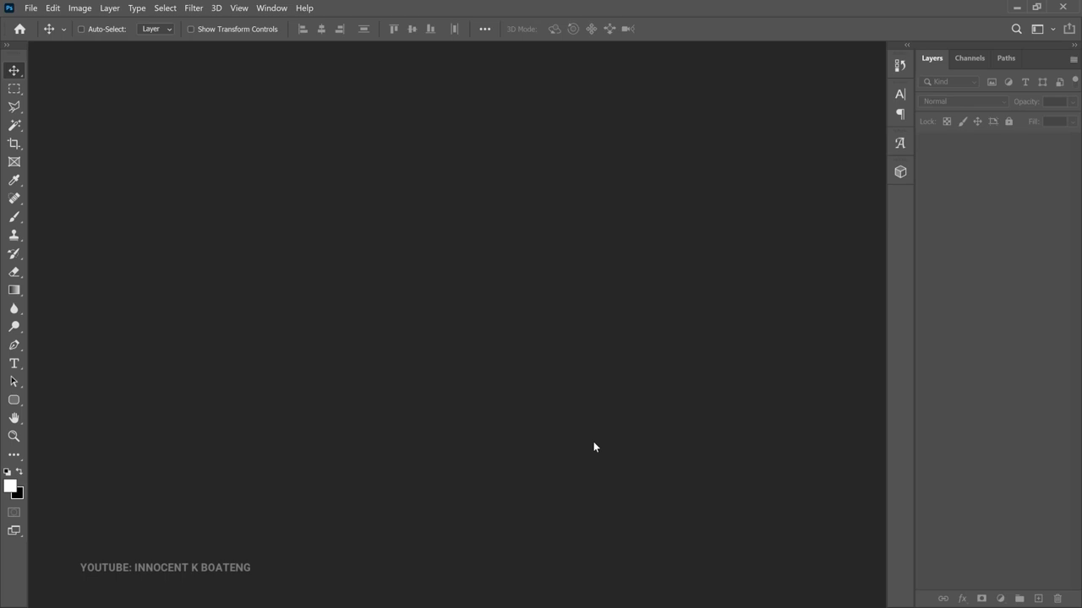
- Create a new document 1920 px wide and 1080 px high at a resolution of 300 pixels/inch
key("ctrl+n")
type("1920")
key("Tab")
type("1080")
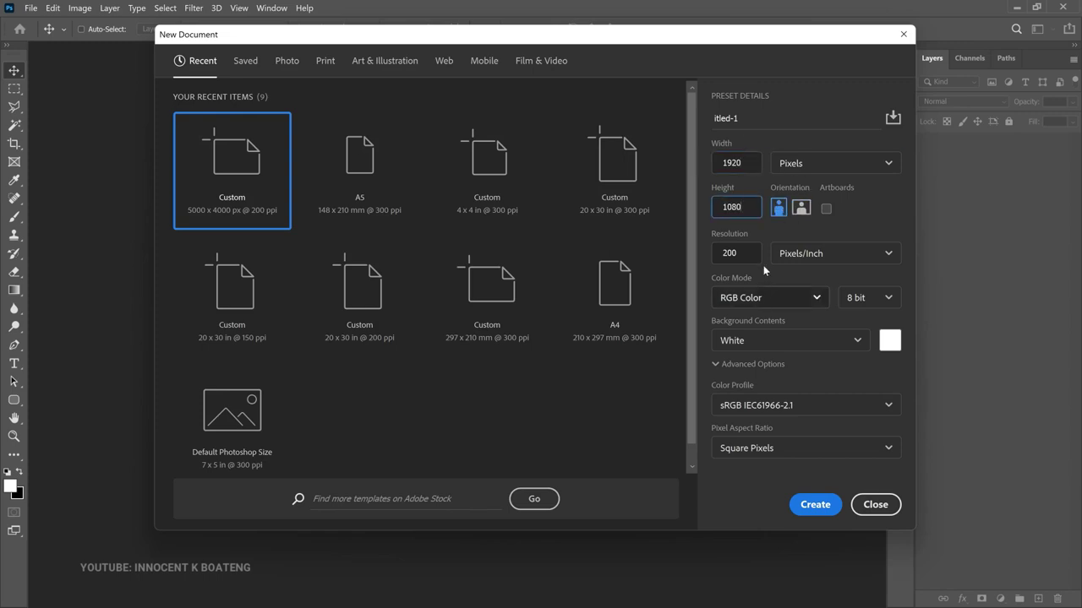
key("Tab")
type("300")
left_click(801, 505)
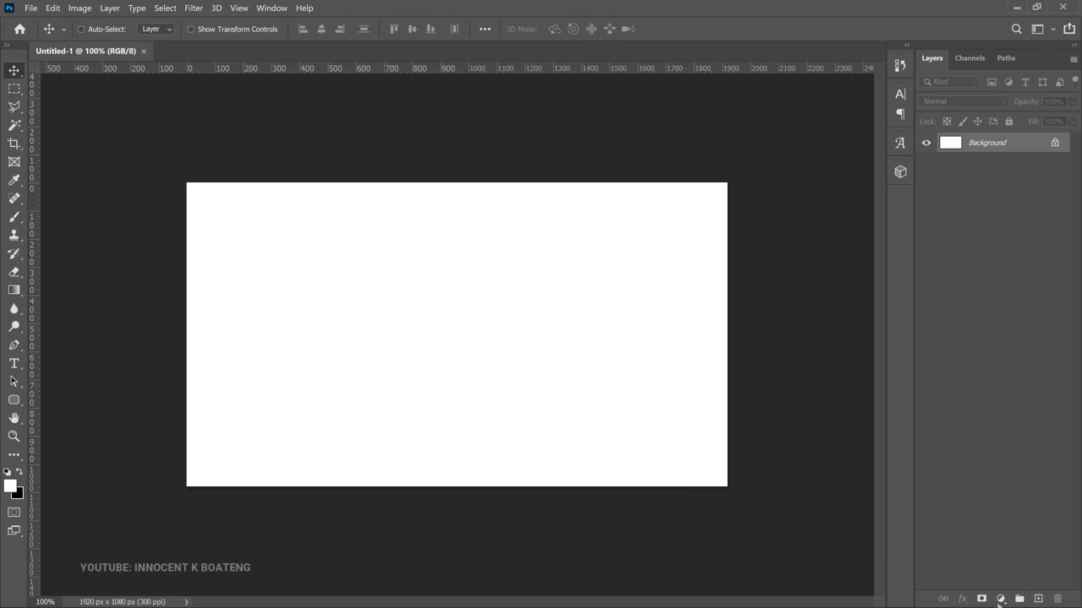
- Add a gradient fill layer using the custom preset that runs from dark maroon 250000 to red
left_click(999, 599)
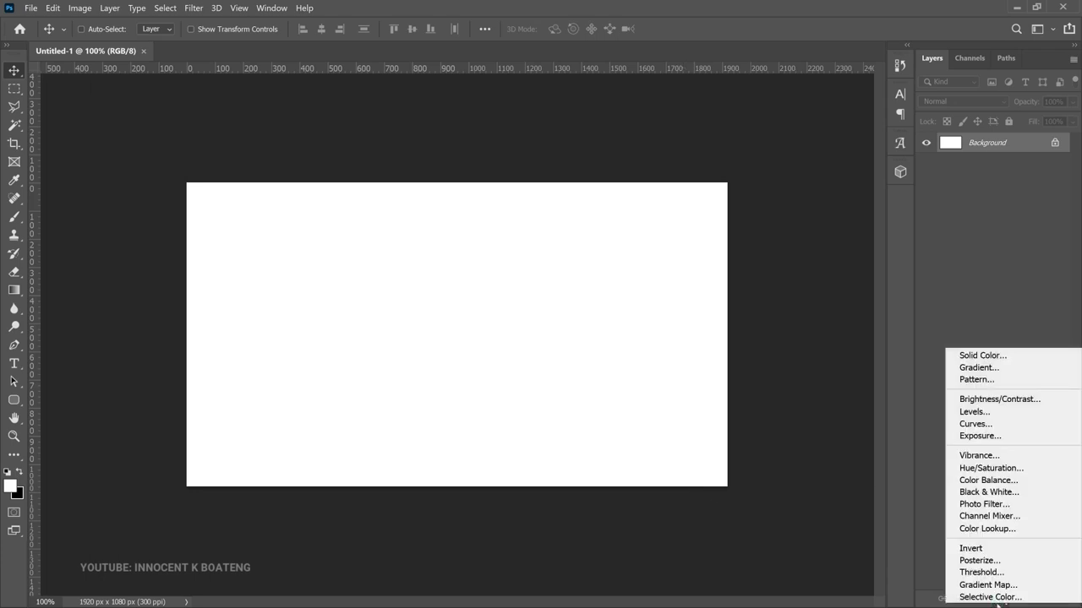
left_click(987, 369)
left_click(764, 142)
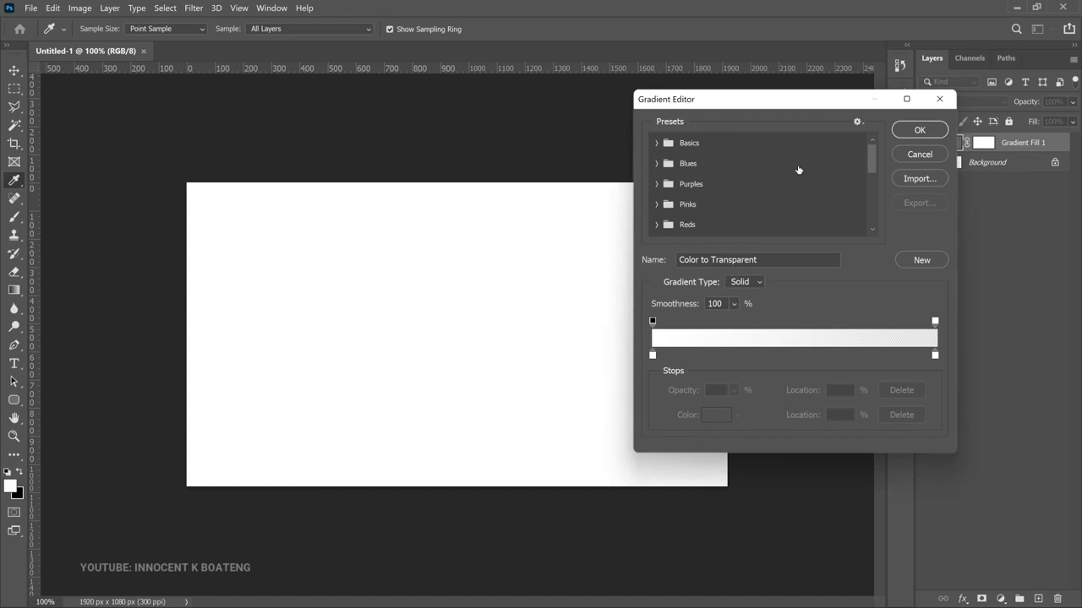
scroll(798, 170, "down", 3)
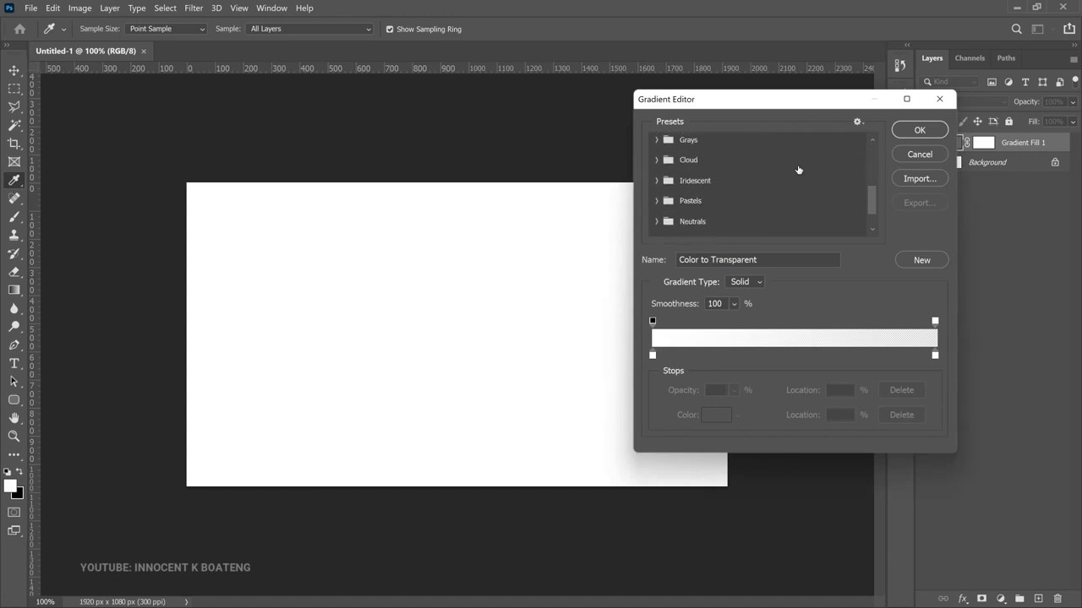
scroll(798, 170, "down", 2)
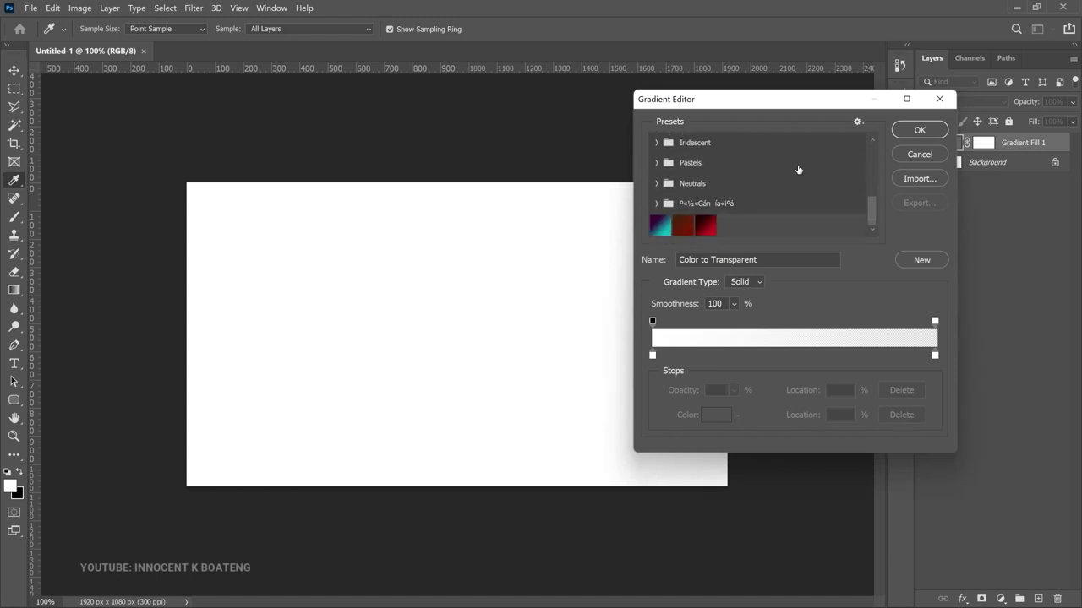
left_click(706, 226)
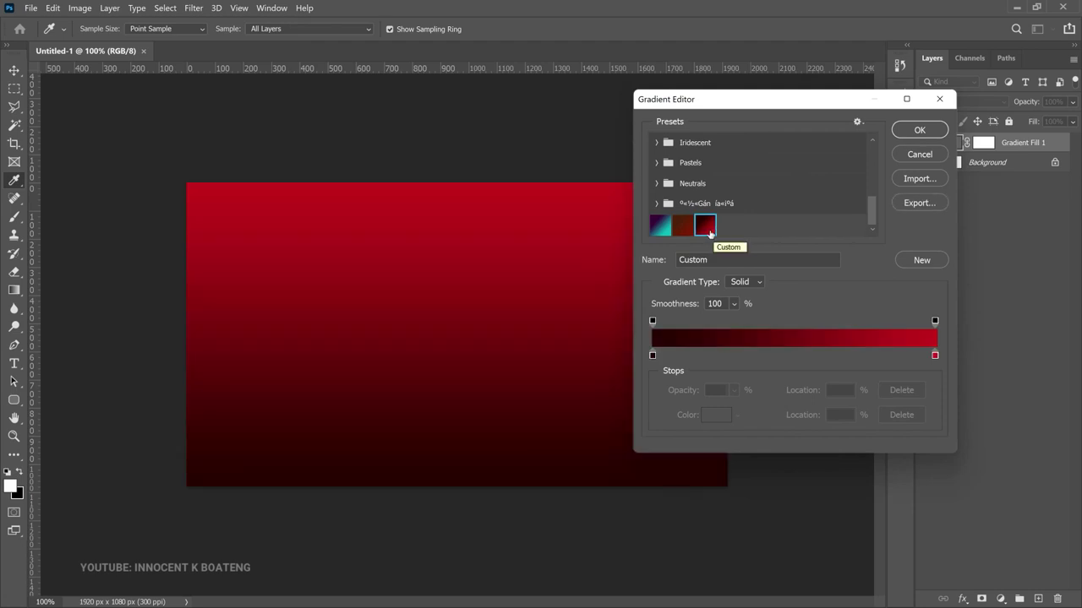
double_click(652, 355)
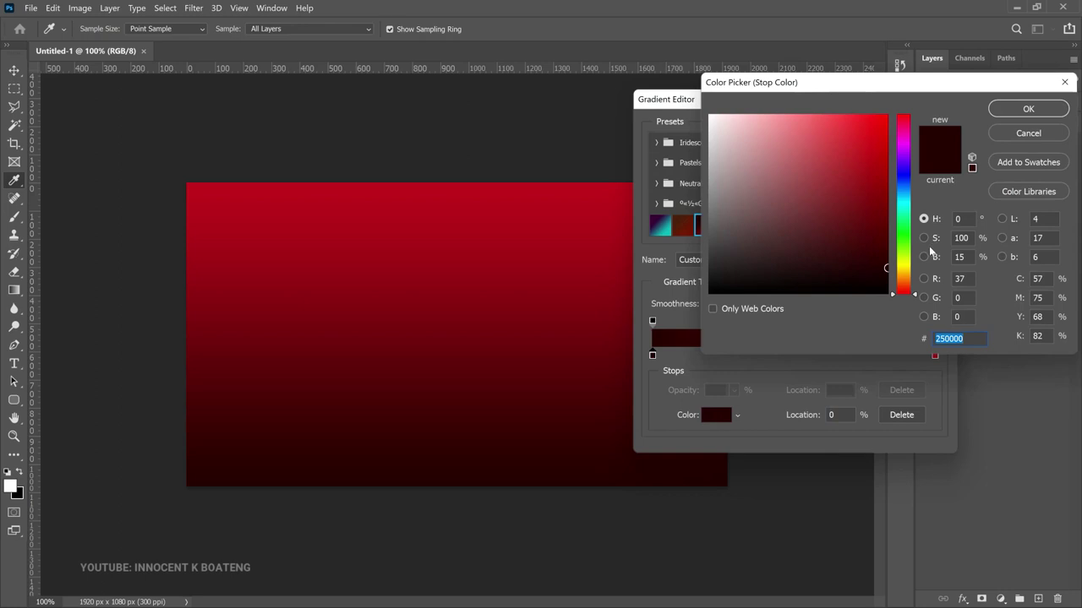
left_click(1029, 108)
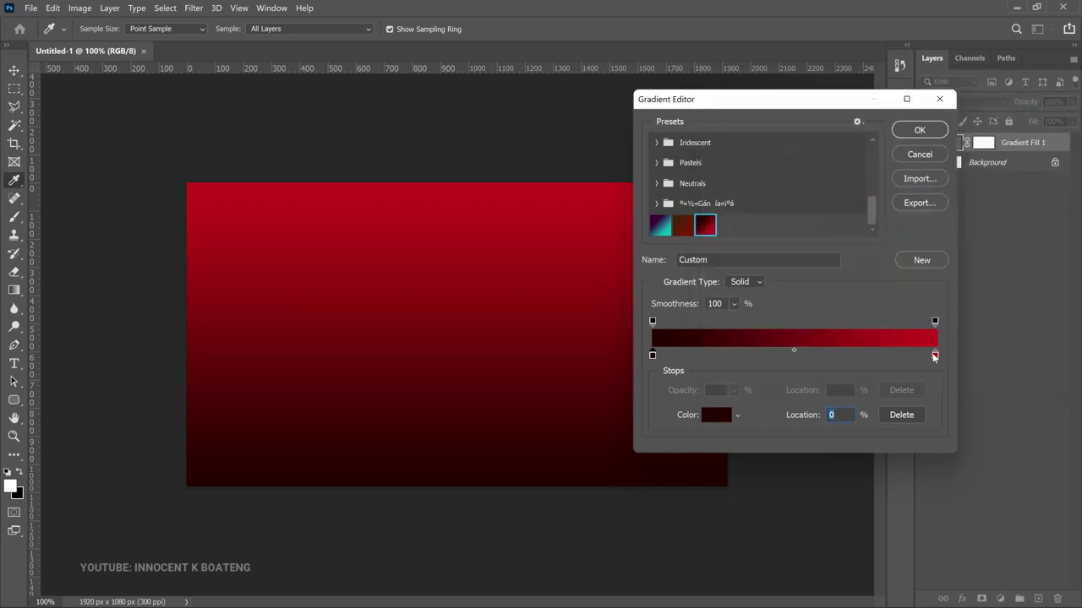
left_click(914, 131)
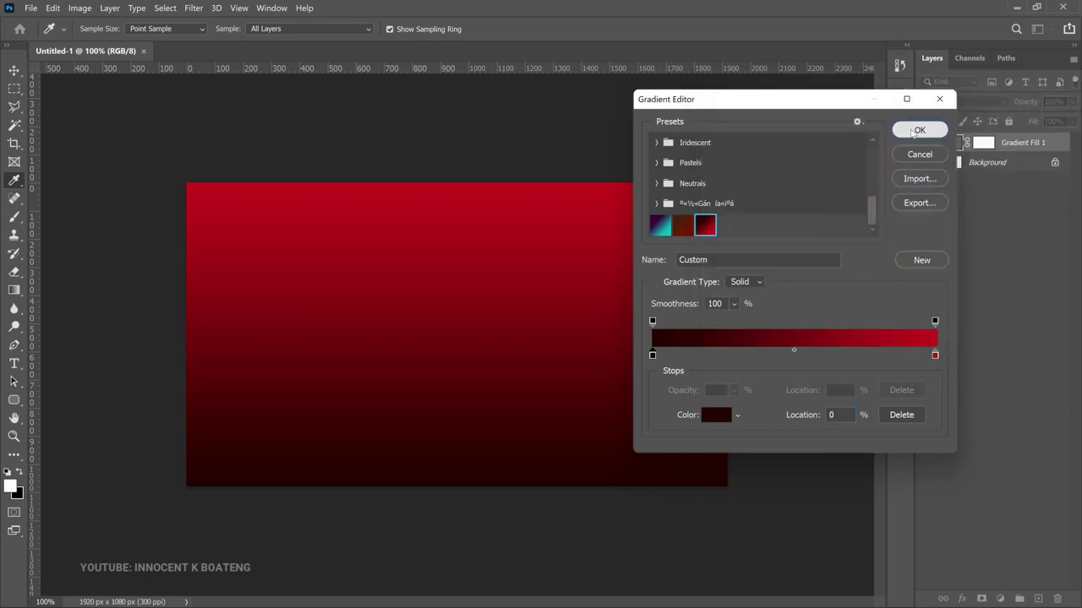
- Make the gradient fill radial and reversed, with its scale set to 210%
left_click(764, 166)
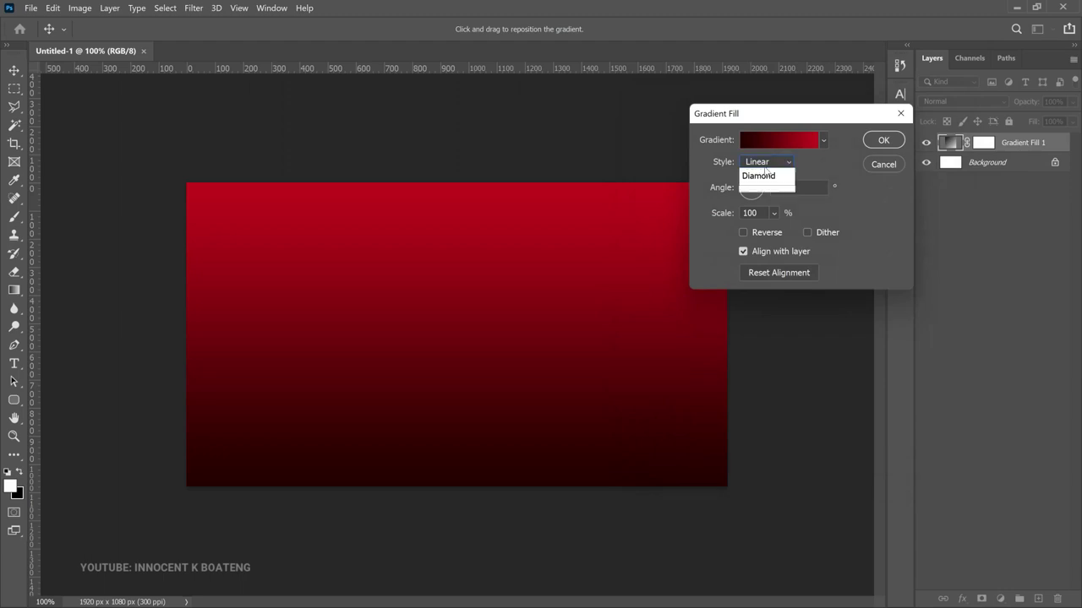
left_click(759, 188)
left_click(742, 232)
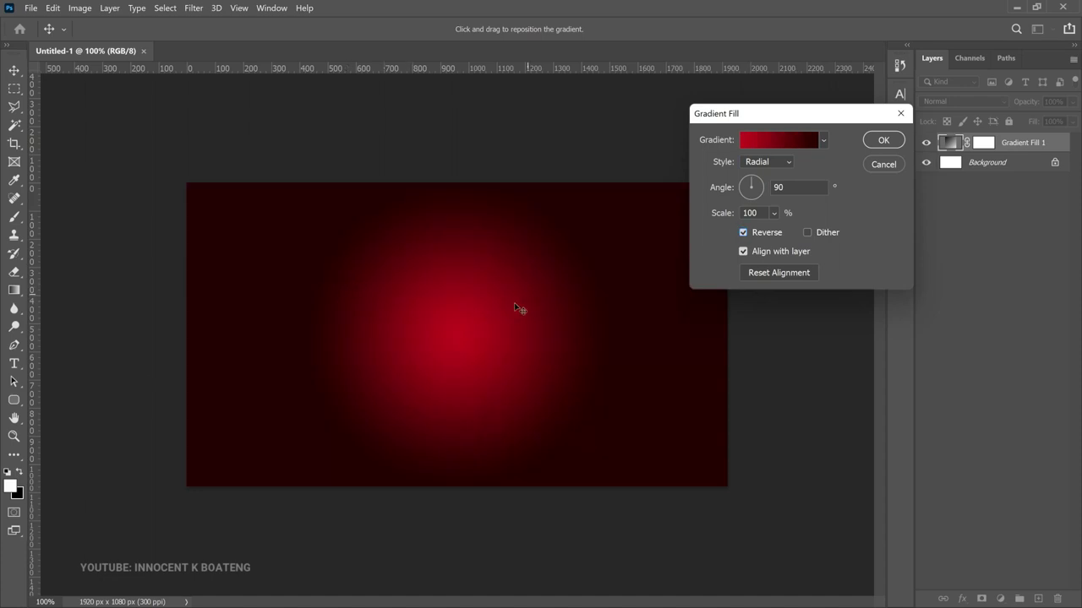
left_click(774, 213)
left_click_drag(784, 230, 786, 231)
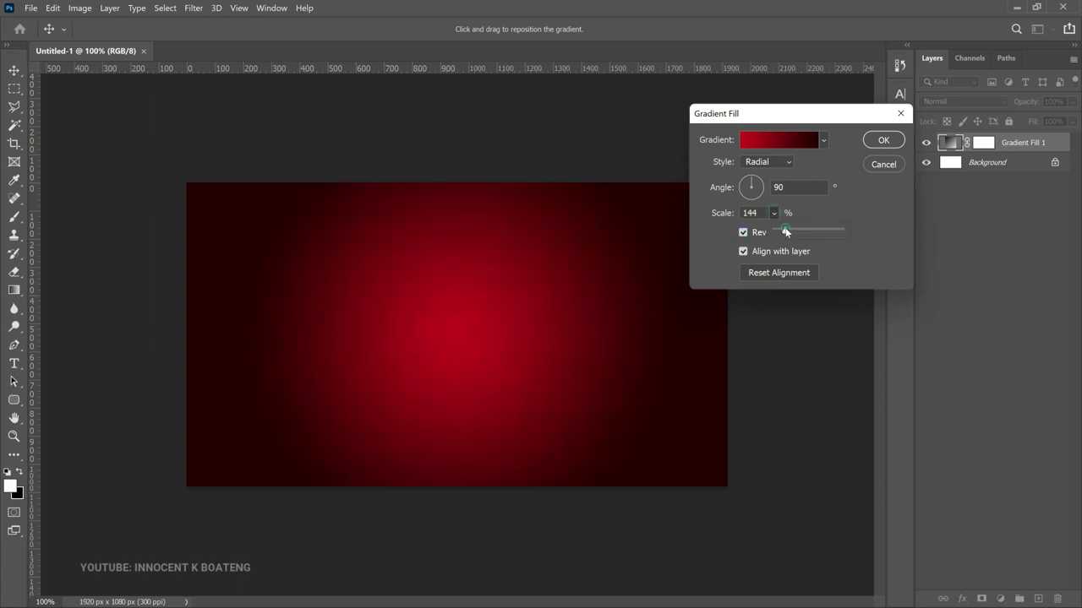
left_click_drag(785, 232, 788, 230)
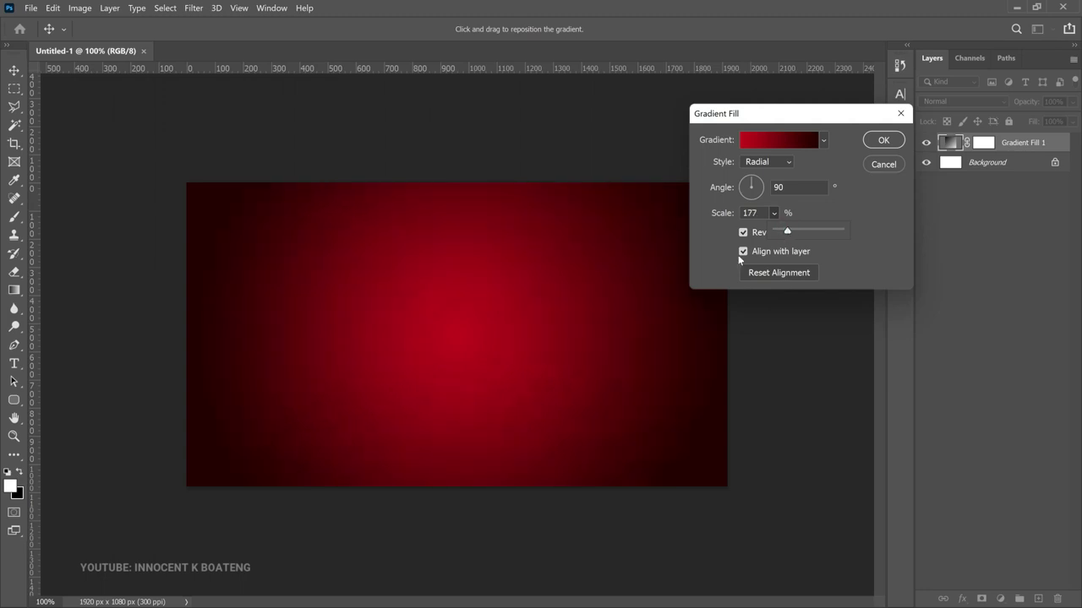
left_click(699, 217)
type("210")
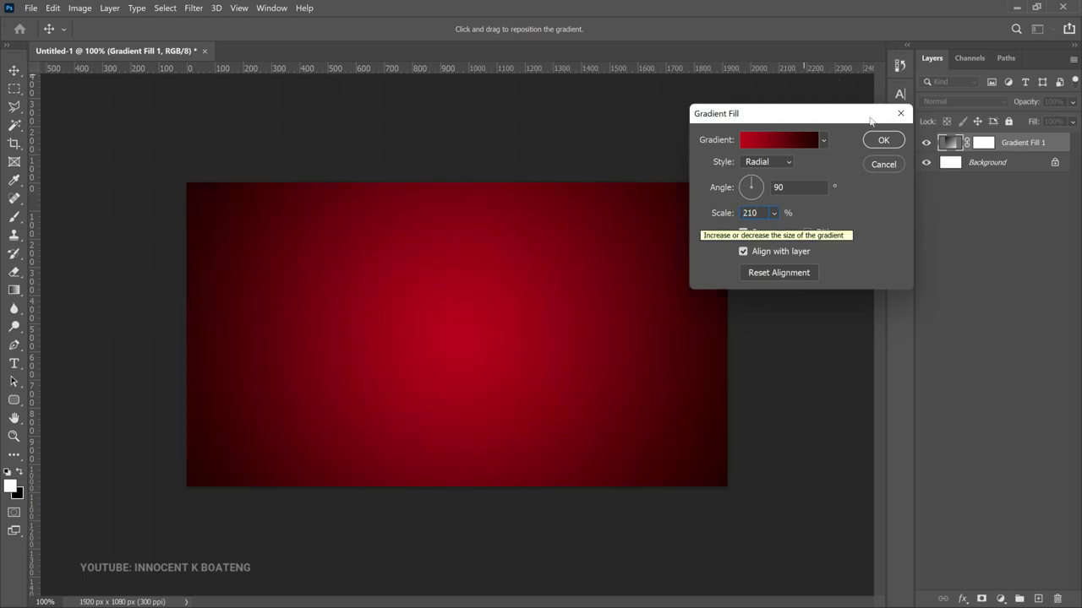
left_click(881, 140)
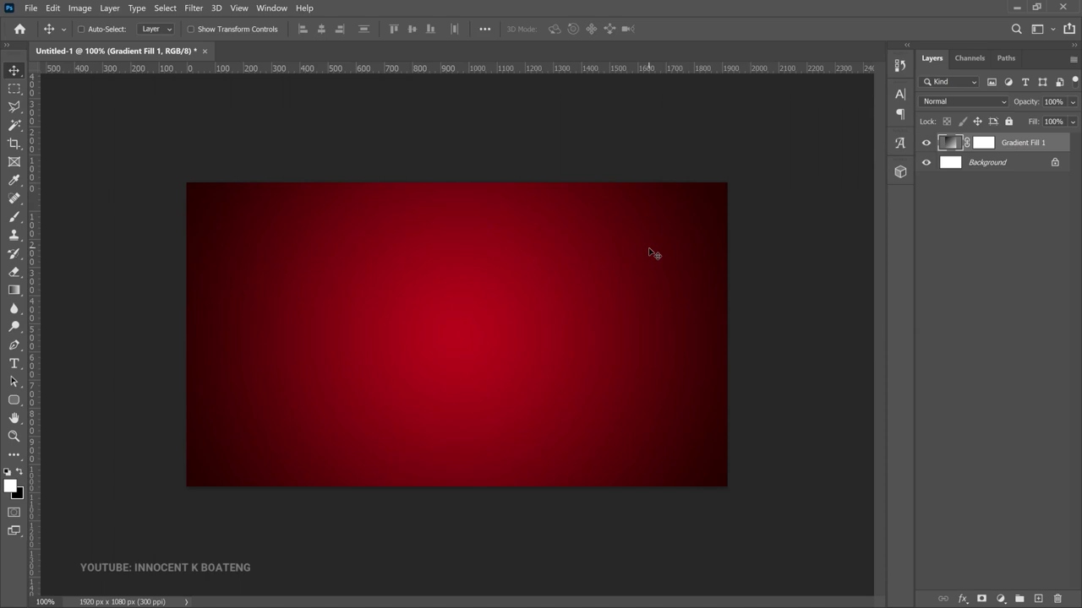
left_click(30, 7)
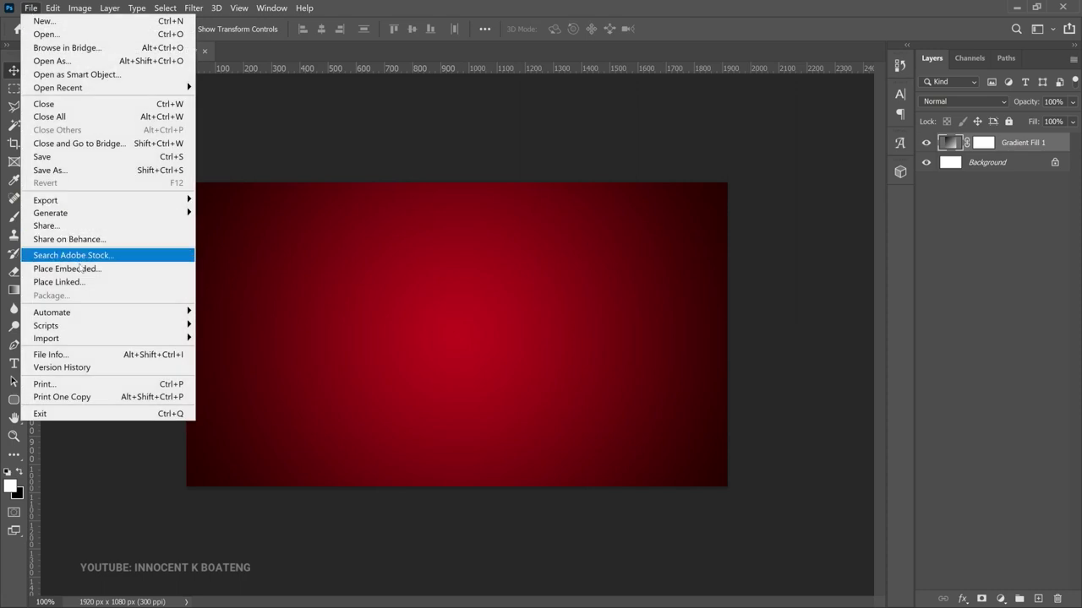
left_click(72, 269)
scroll(507, 135, "down", 5)
scroll(442, 167, "up", 3)
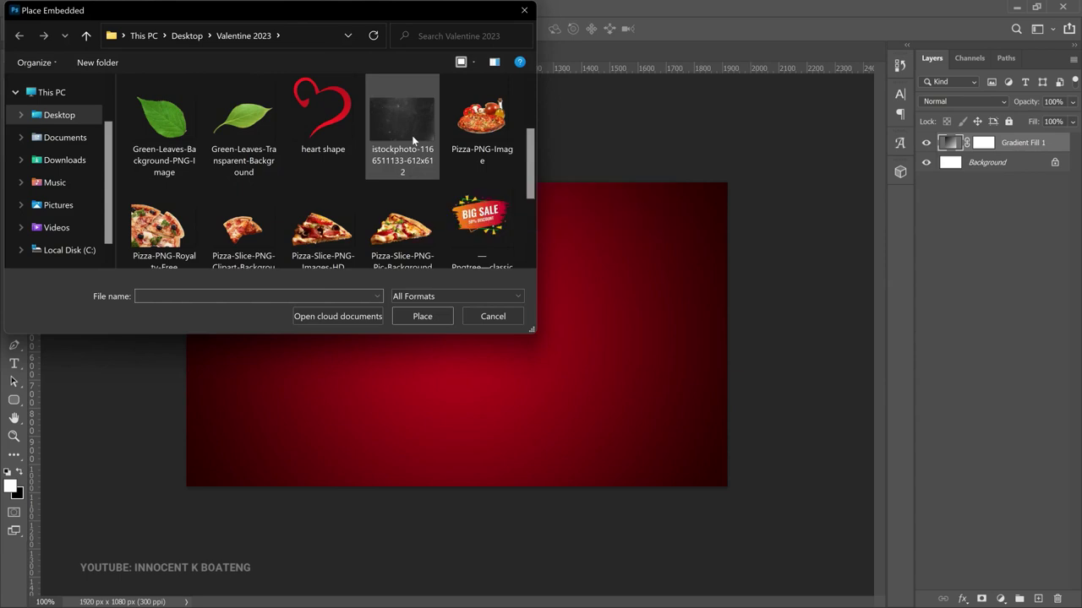
double_click(411, 135)
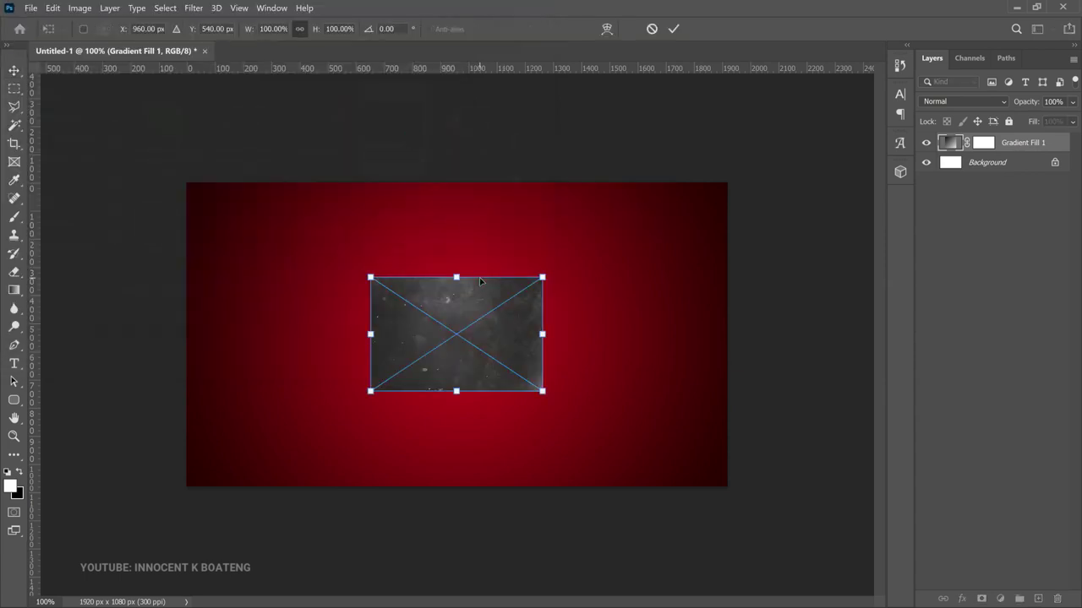
left_click_drag(494, 334, 308, 237)
left_click_drag(358, 289, 780, 473)
key("Return")
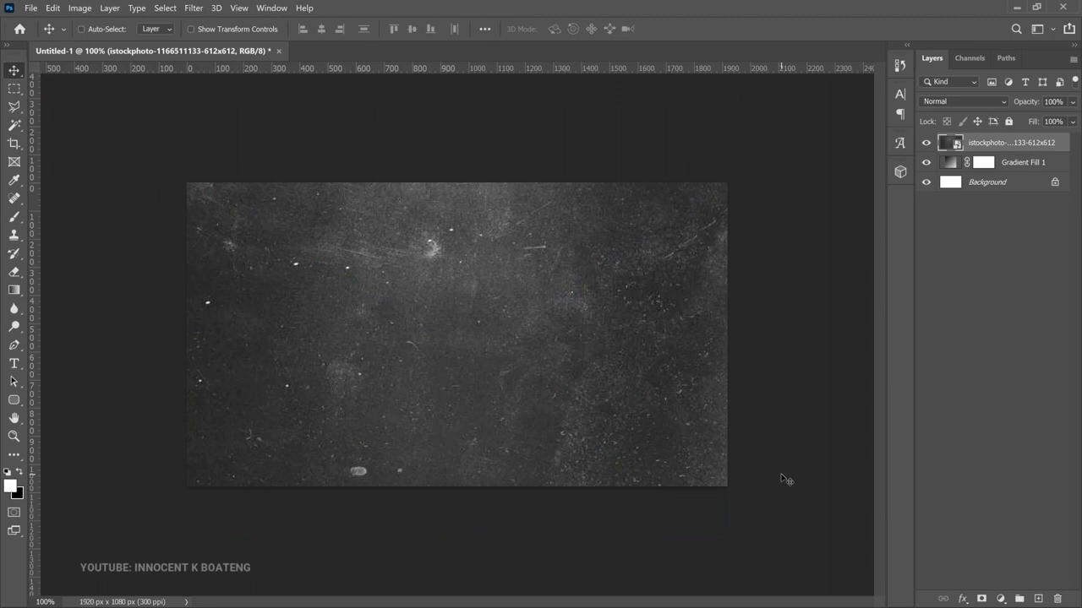
left_click(987, 101)
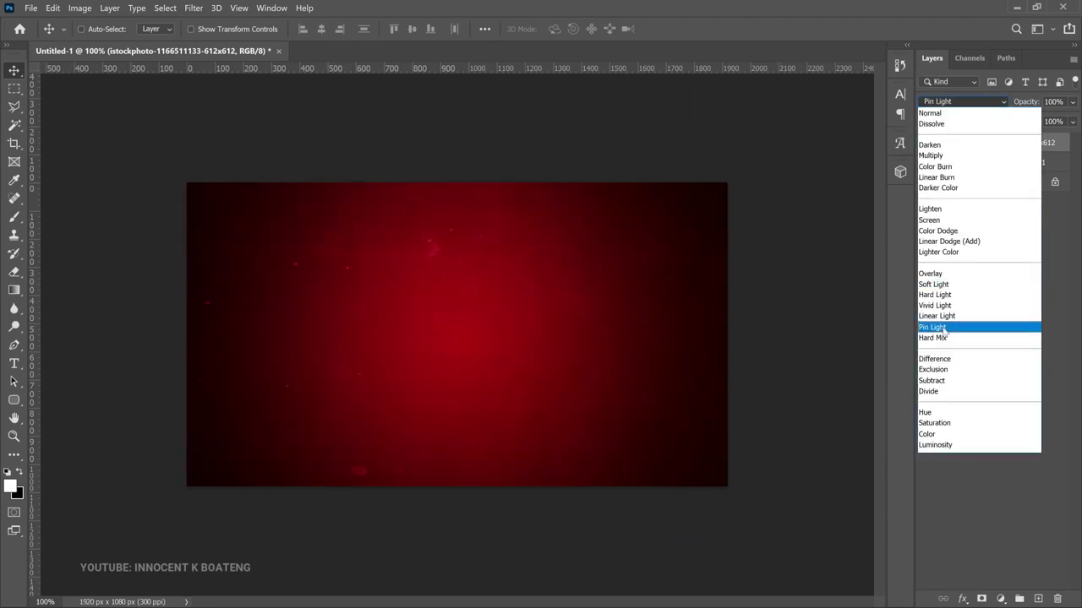
left_click(944, 286)
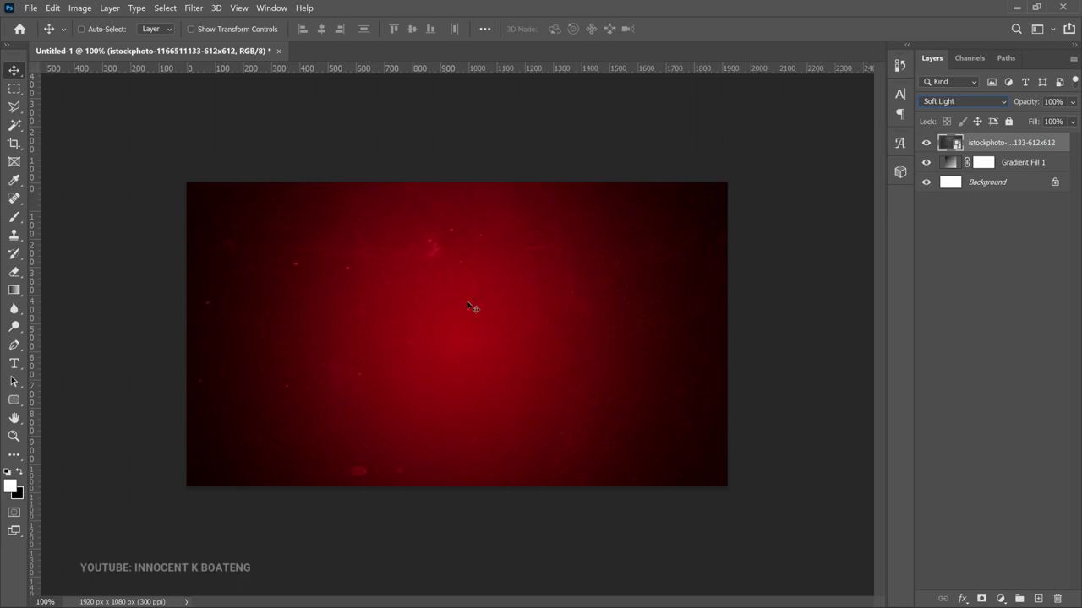
- Place the subtle-pattern image as an embedded object and scale it to cover the whole canvas
left_click(31, 7)
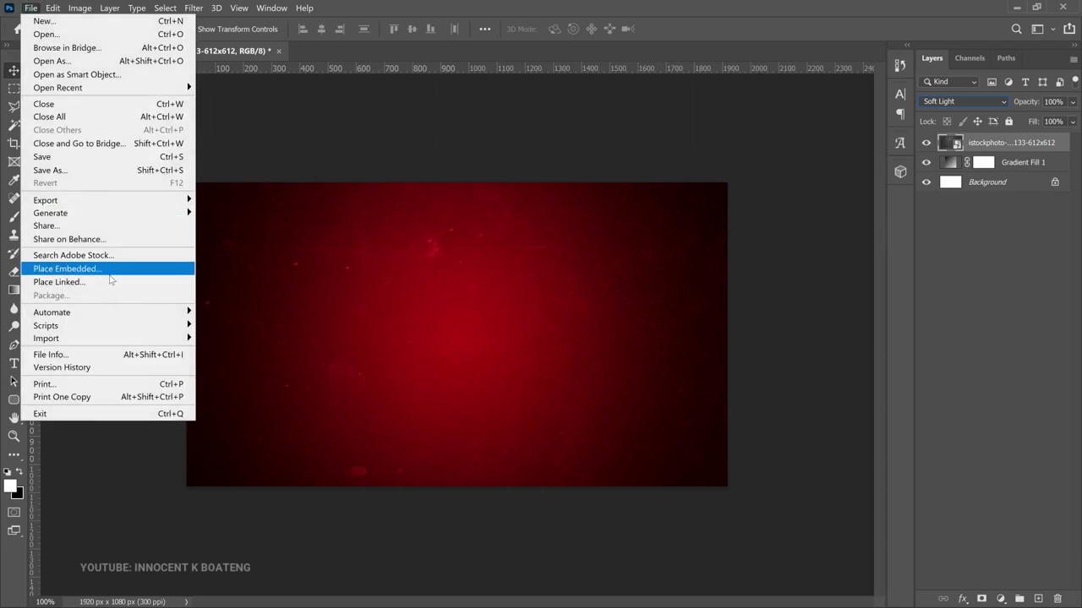
left_click(68, 268)
scroll(435, 179, "down", 5)
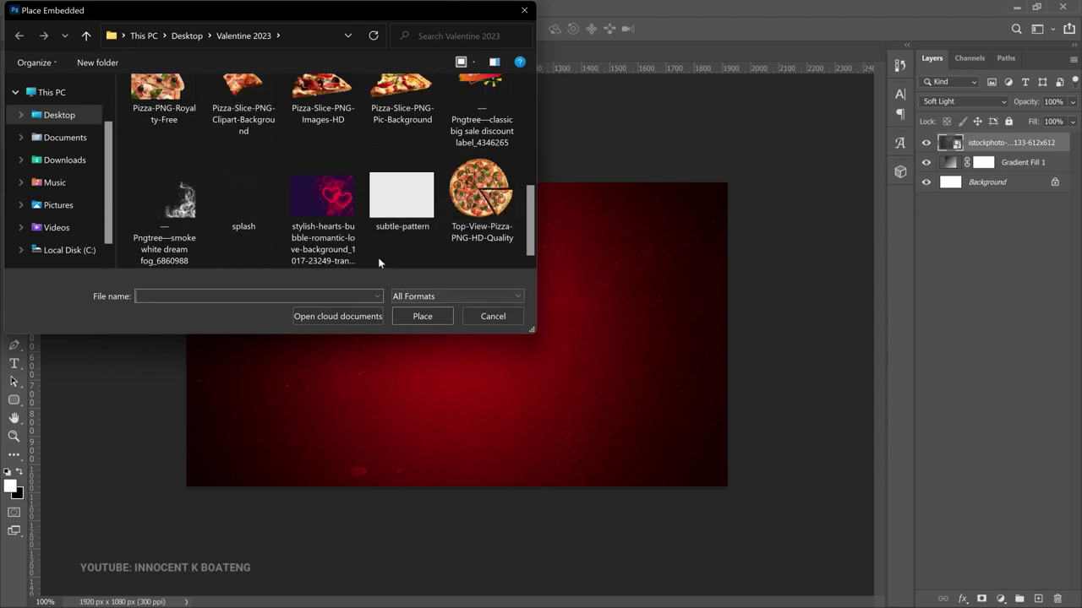
double_click(418, 213)
left_click_drag(373, 242, 329, 234)
left_click_drag(621, 492, 728, 489)
key("Return")
- Set the subtle-pattern layer's blend mode to Multiply and its opacity to 84%
left_click(952, 104)
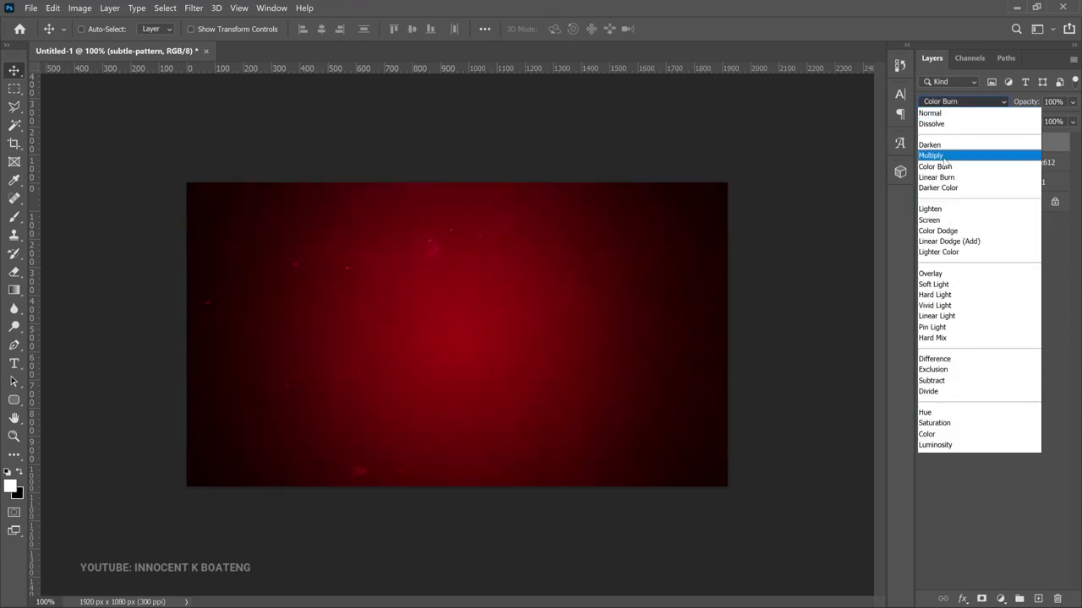
left_click(944, 158)
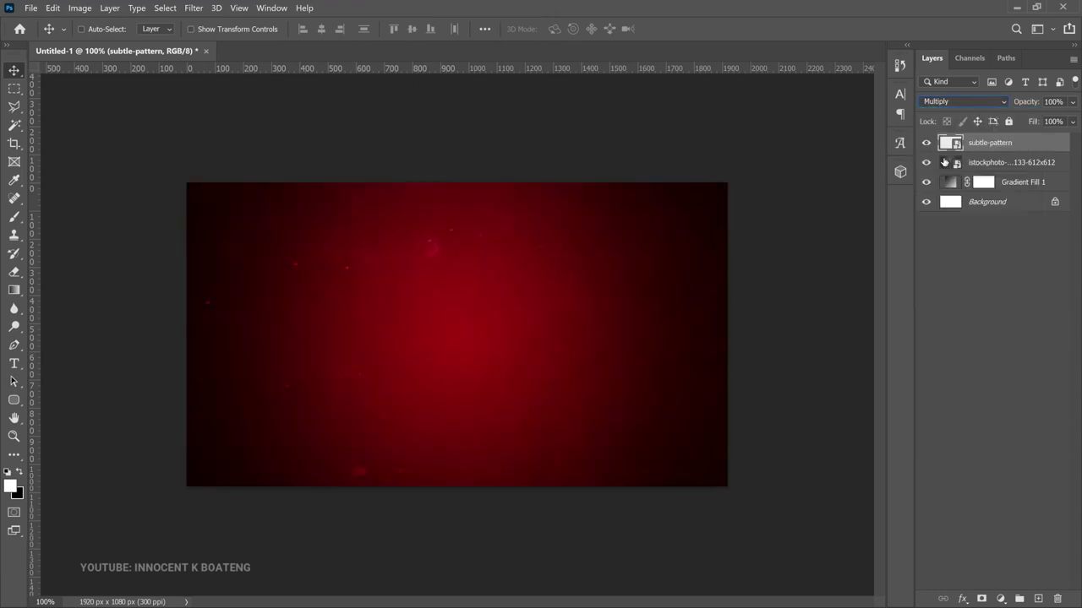
left_click_drag(1024, 108, 1014, 108)
- Place the stylish-hearts-bubble romantic background embedded so it covers the canvas, and rasterize its layer
left_click(30, 7)
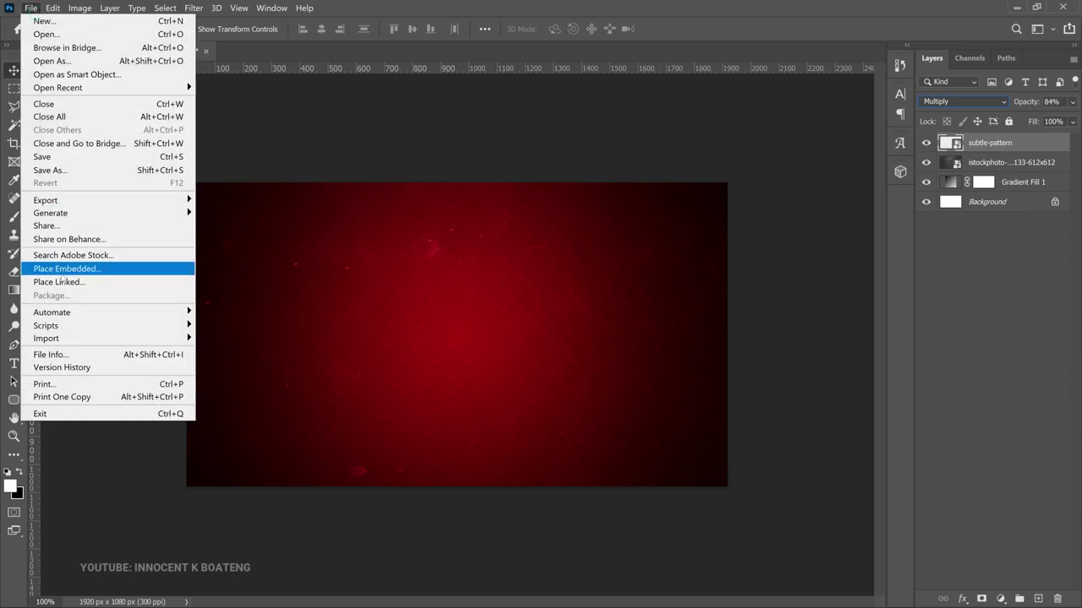
left_click(56, 268)
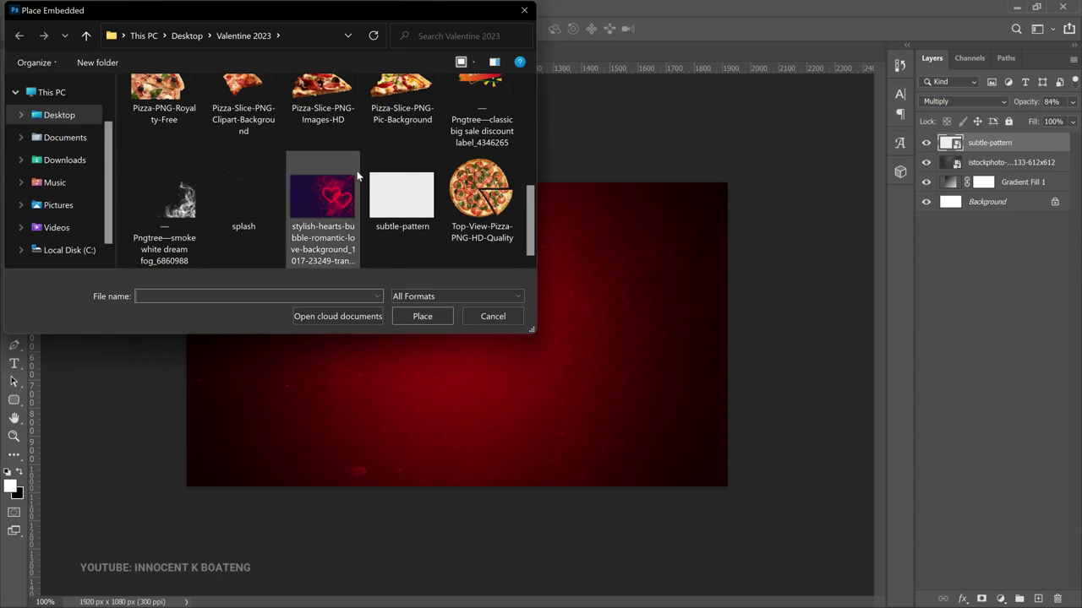
left_click(306, 201)
double_click(310, 215)
left_click_drag(755, 493, 758, 495)
key("Return")
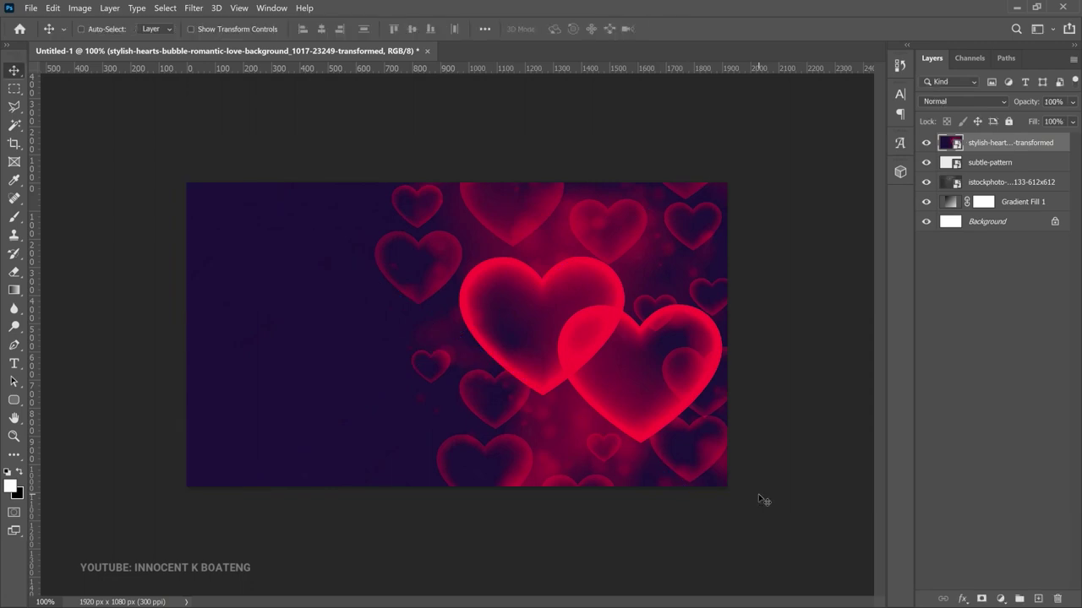
right_click(1004, 145)
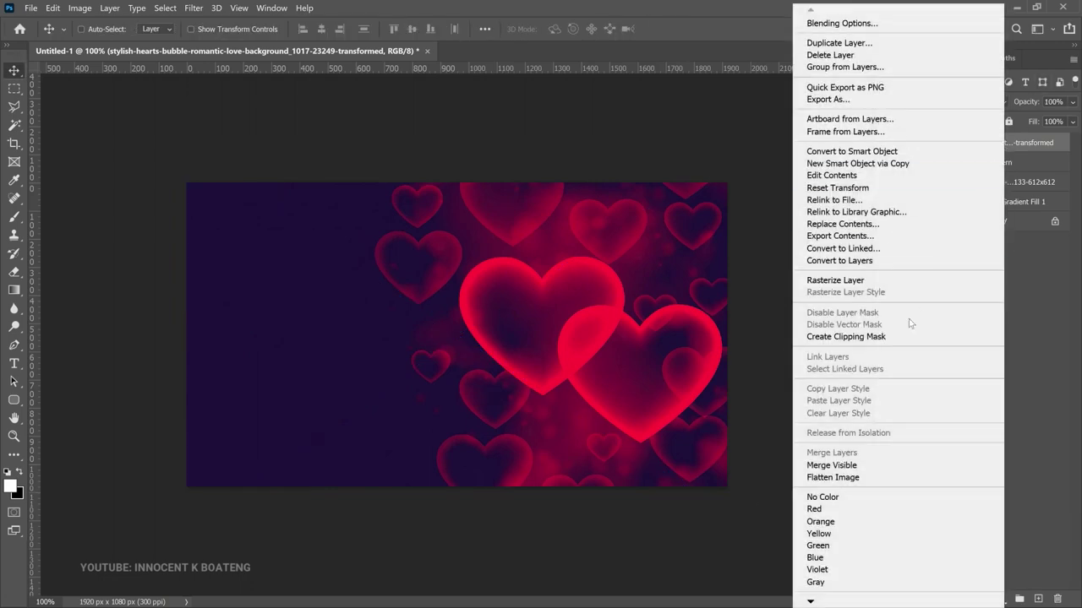
left_click(893, 280)
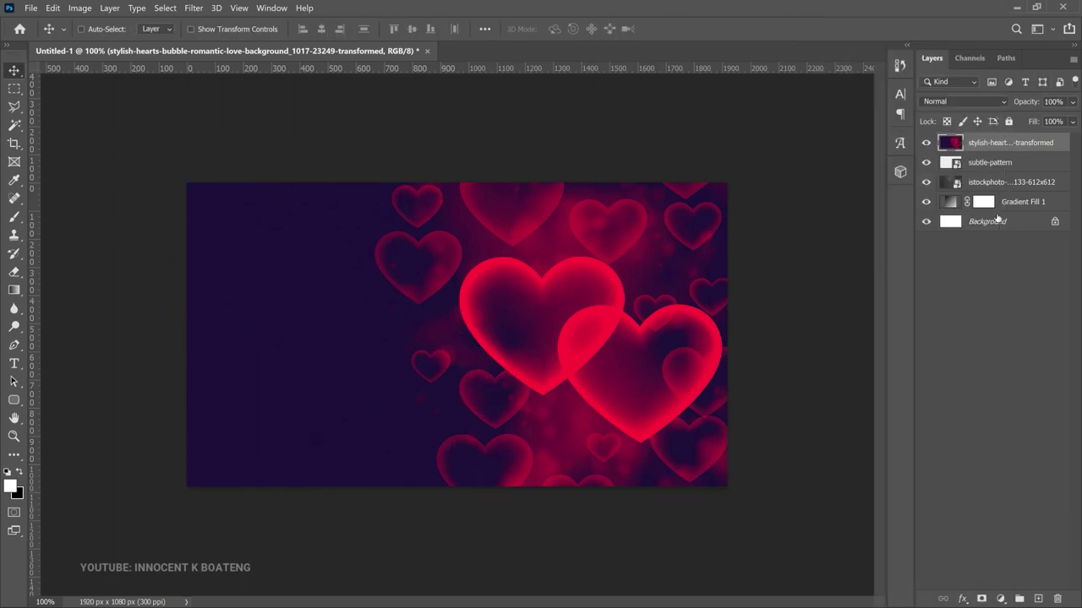
- Blend the hearts background layer in Soft Light mode at 49% opacity
left_click(963, 103)
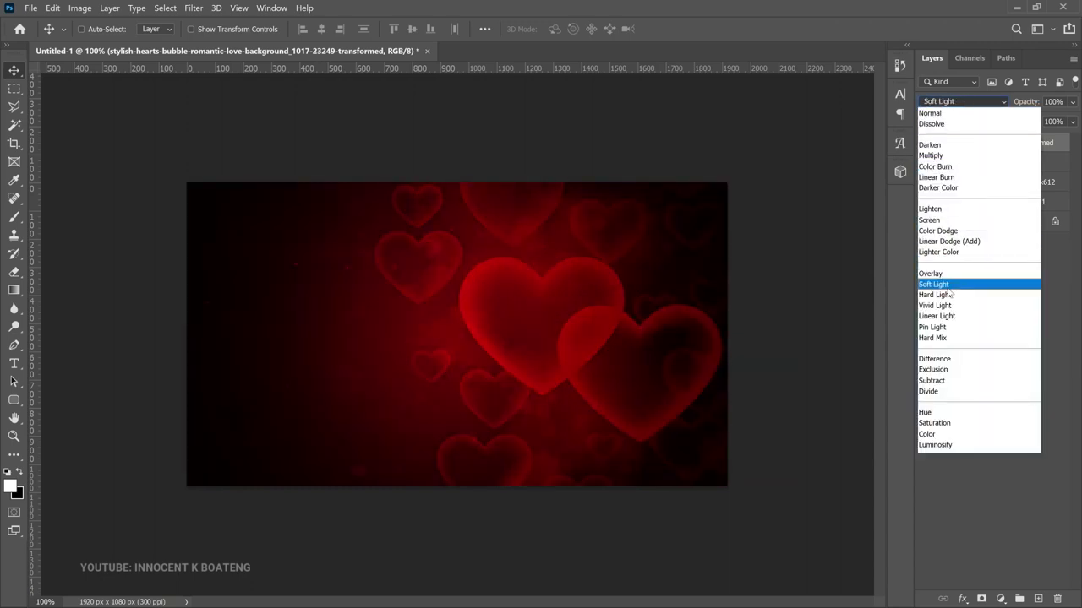
left_click(950, 287)
left_click_drag(1029, 101, 994, 108)
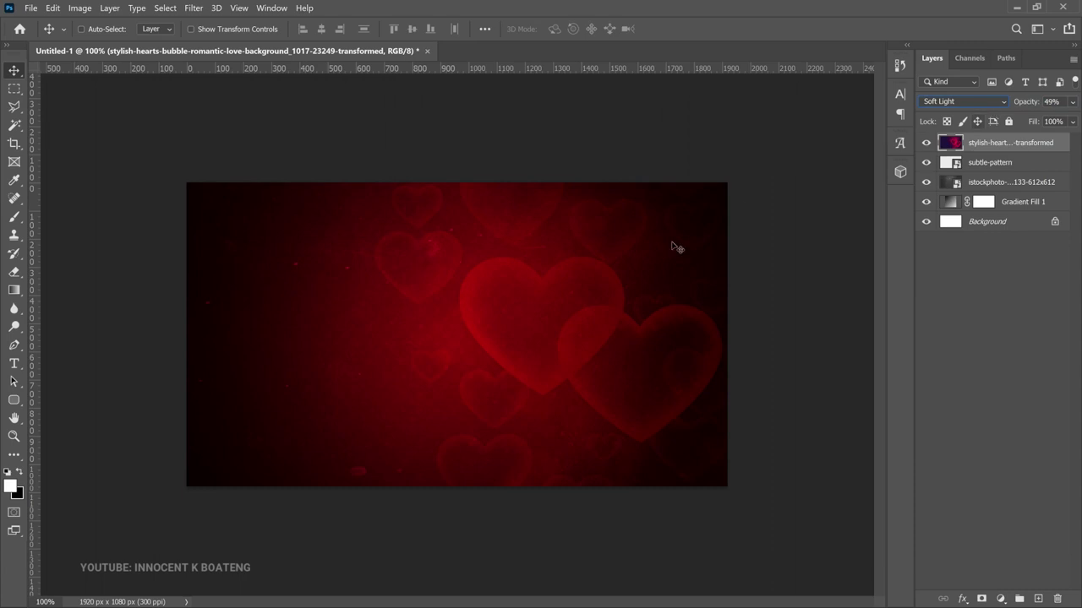
key("z")
left_click(549, 300, "alt")
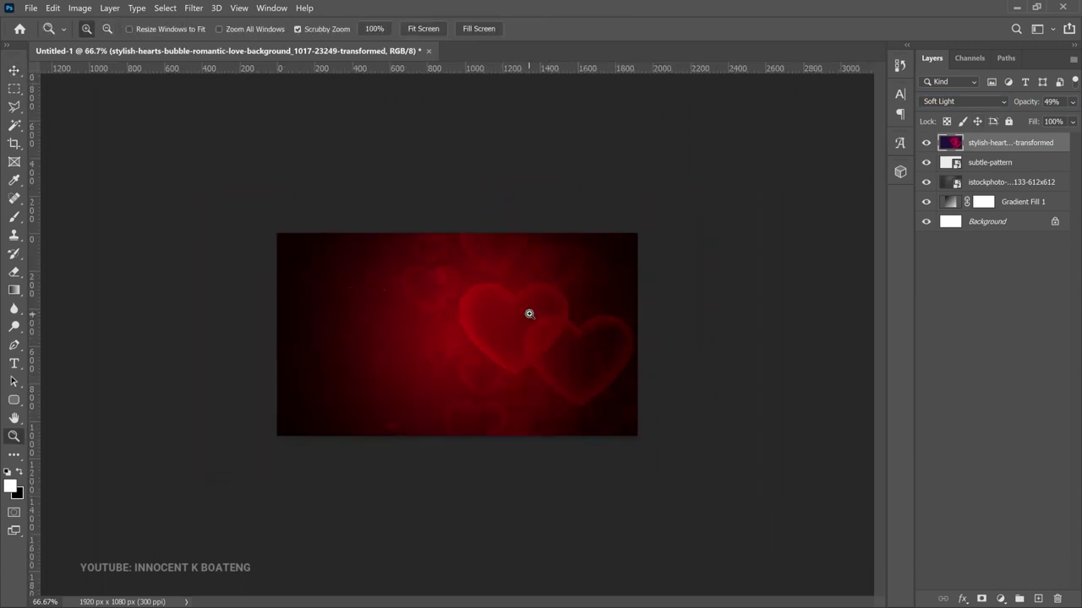
key("ctrl+1")
key("v")
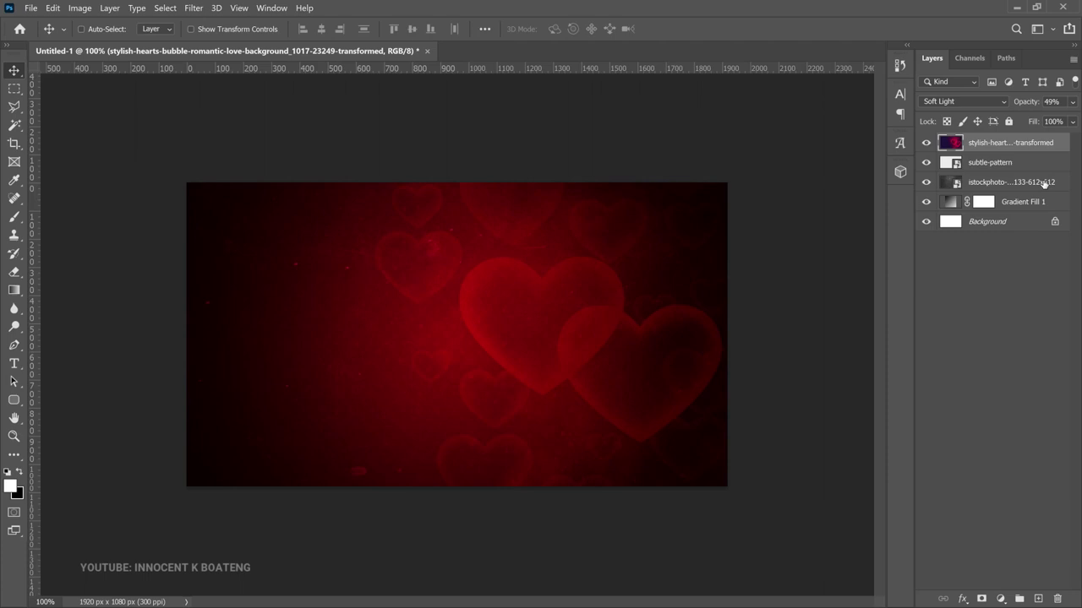
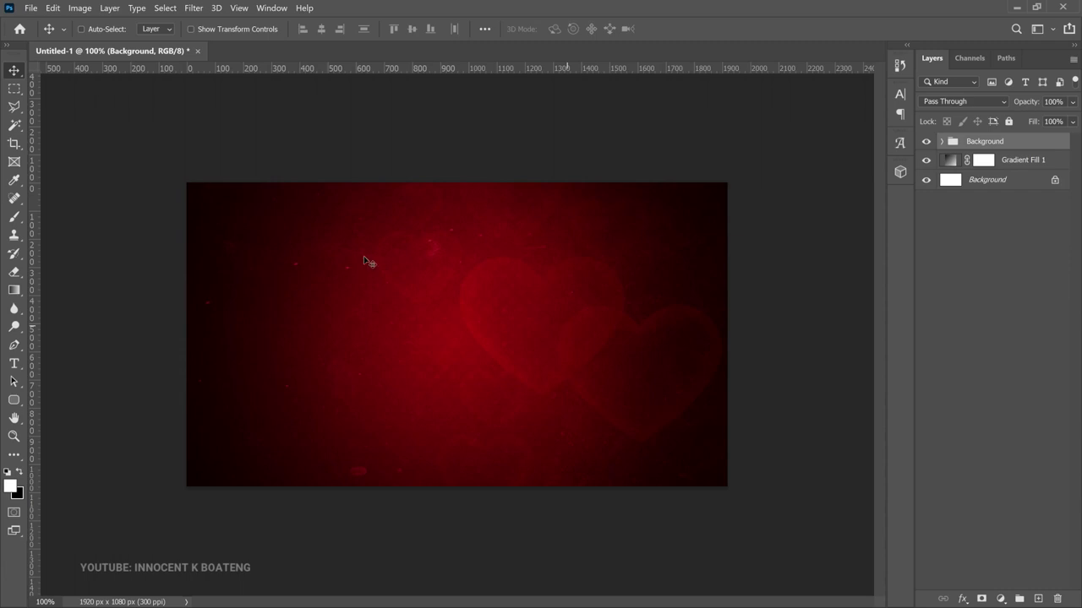
- Place the Pizza-PNG-Royalty-Free image from the Valentine 2023 folder as an embedded object above the Background group
left_click(30, 7)
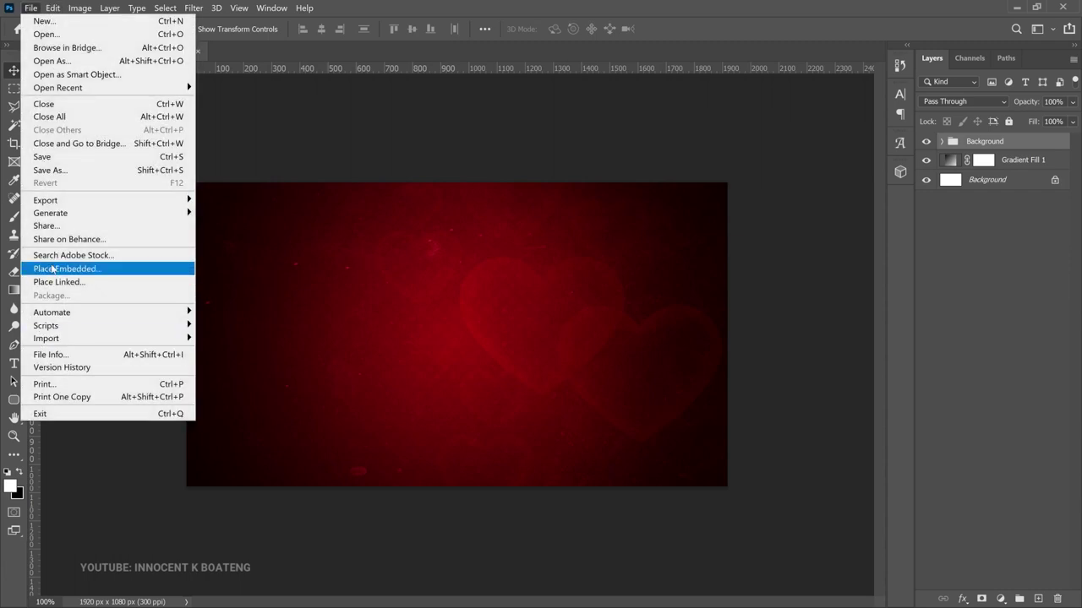
left_click(51, 269)
scroll(522, 190, "down", 3)
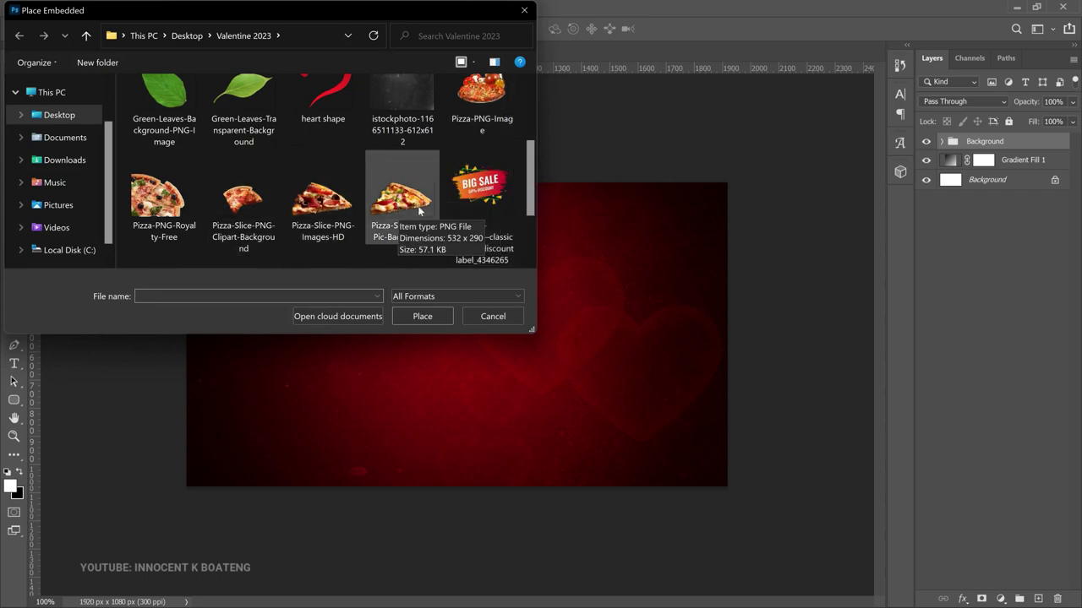
scroll(526, 191, "down", 3)
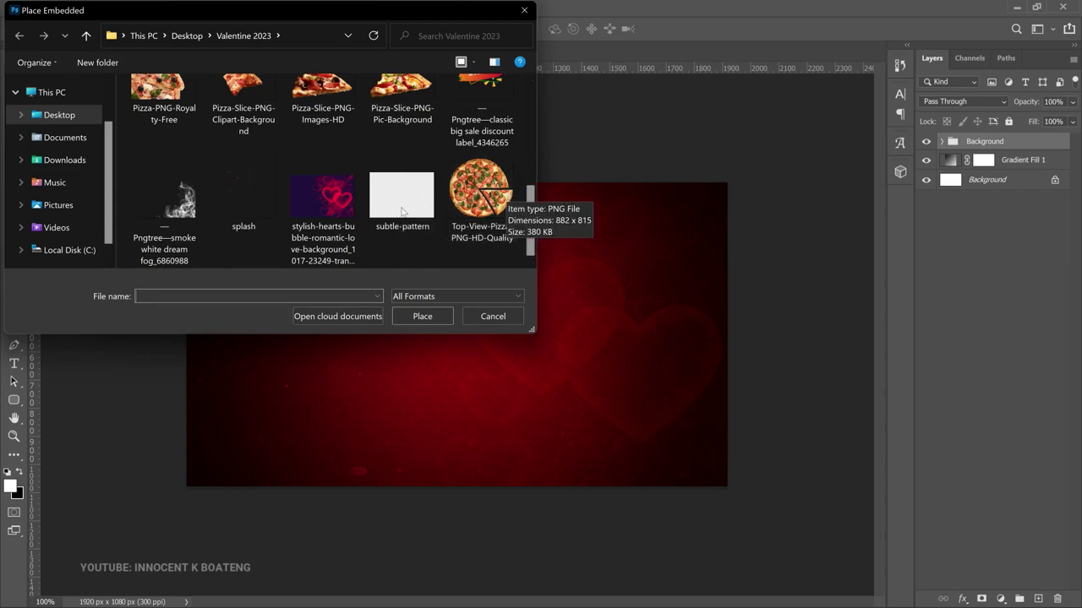
scroll(337, 211, "up", 1)
key("Escape")
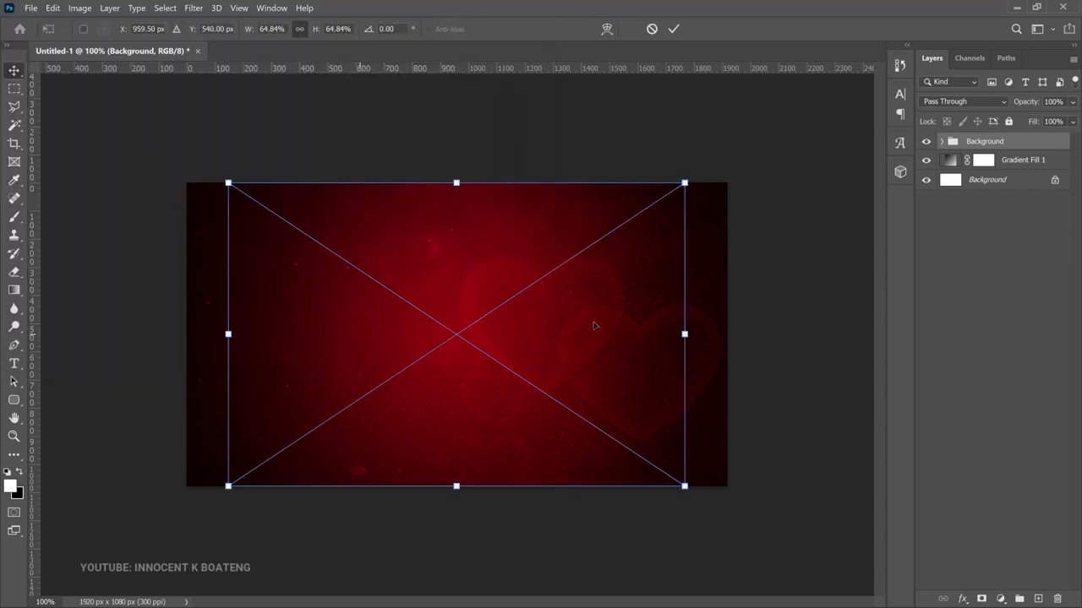
key("Return")
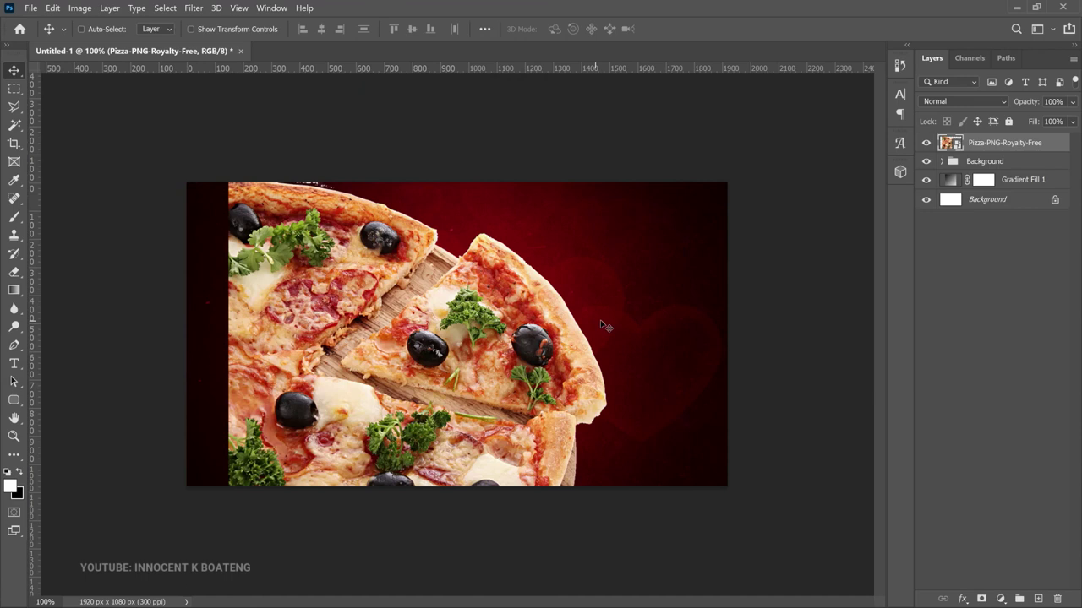
- Move the pizza to the canvas's lower-left corner and scale it down proportionally to about 56%
left_click_drag(451, 360, 406, 377)
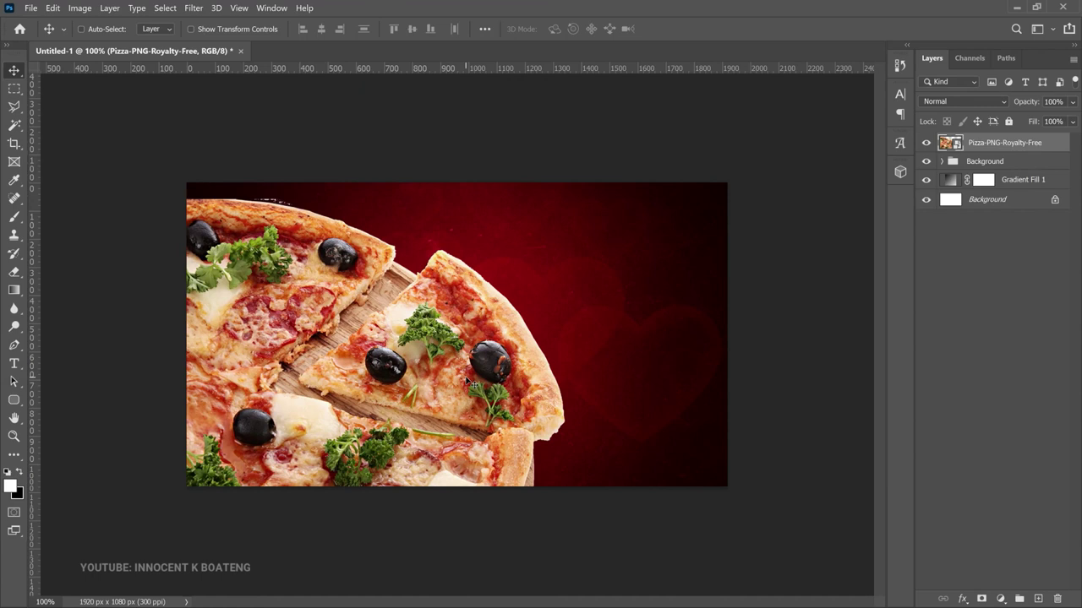
key("ctrl+t")
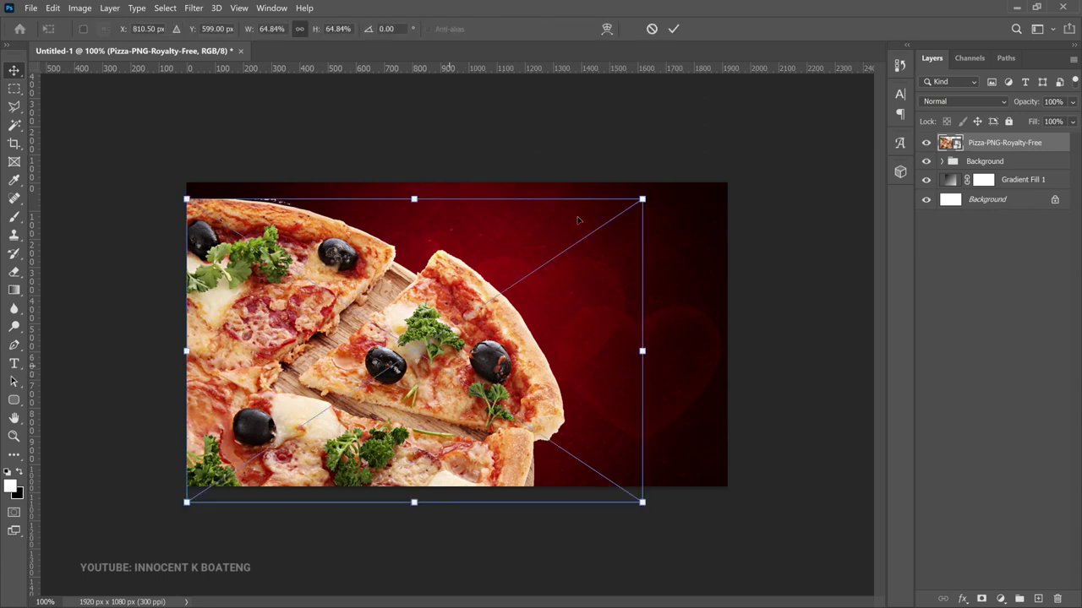
left_click_drag(641, 199, 583, 245)
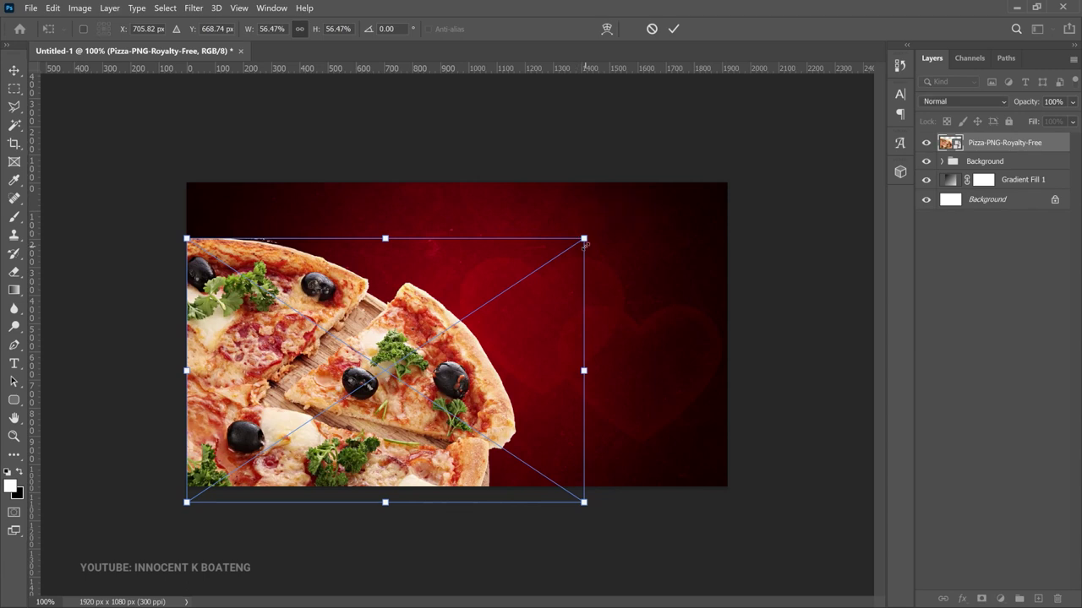
left_click_drag(586, 245, 565, 252)
mouse_move(571, 510)
left_mouse_down()
mouse_move(560, 503)
mouse_move(574, 510)
left_mouse_up()
left_click_drag(564, 249, 581, 244)
key("Return")
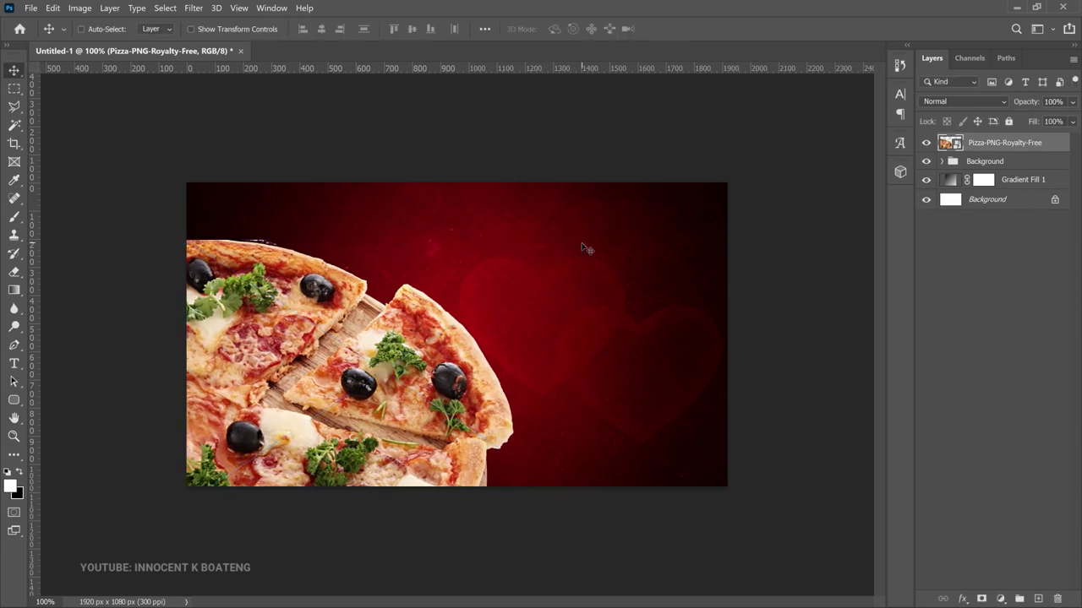
- Rasterize the pizza layer and raise its contrast with Levels, using a black input level of 15 and slightly lowering the white input level
right_click(966, 145)
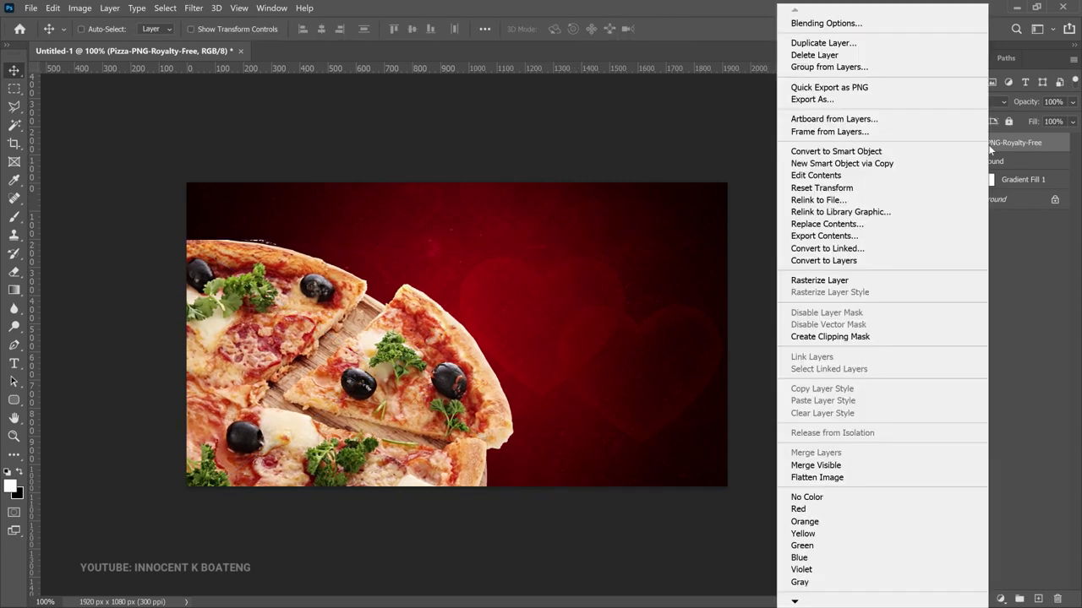
left_click(845, 282)
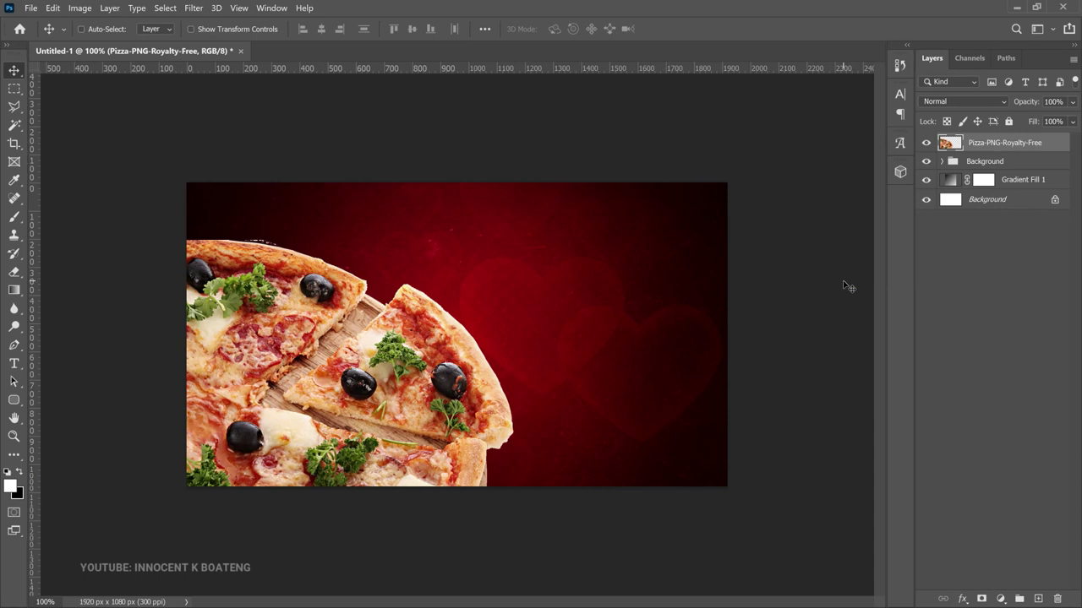
key("ctrl")
key("ctrl+l")
left_click_drag(708, 259, 718, 260)
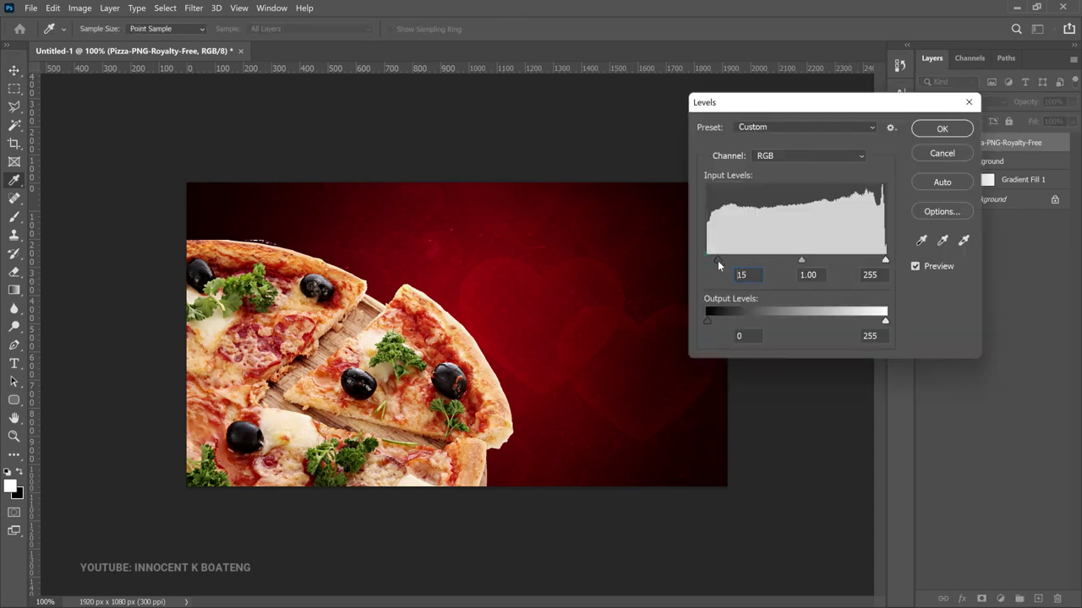
left_click_drag(885, 260, 880, 264)
left_click(959, 128)
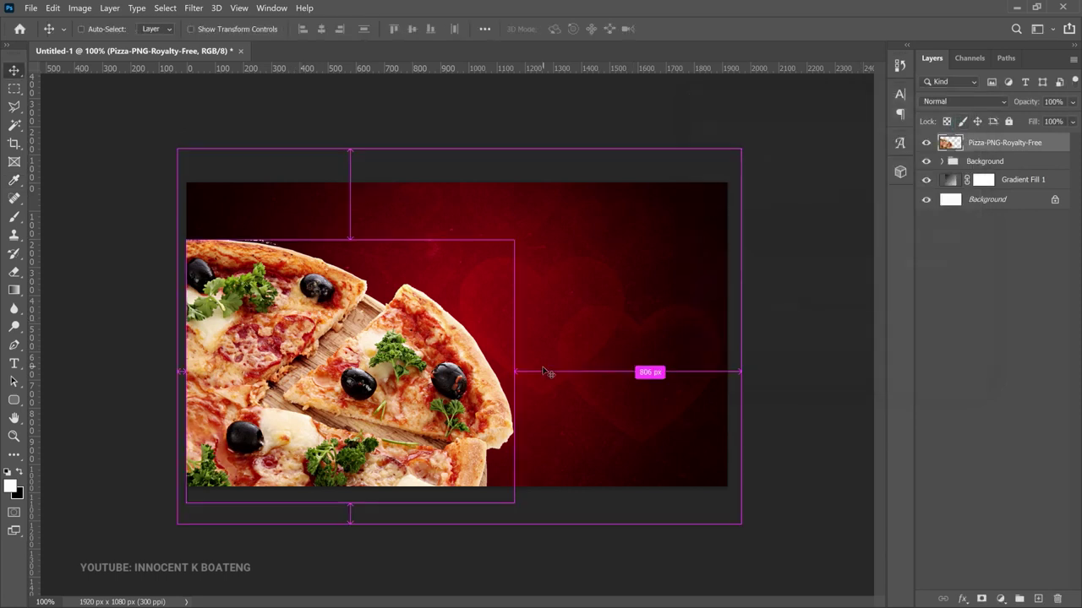
key("ctrl+u")
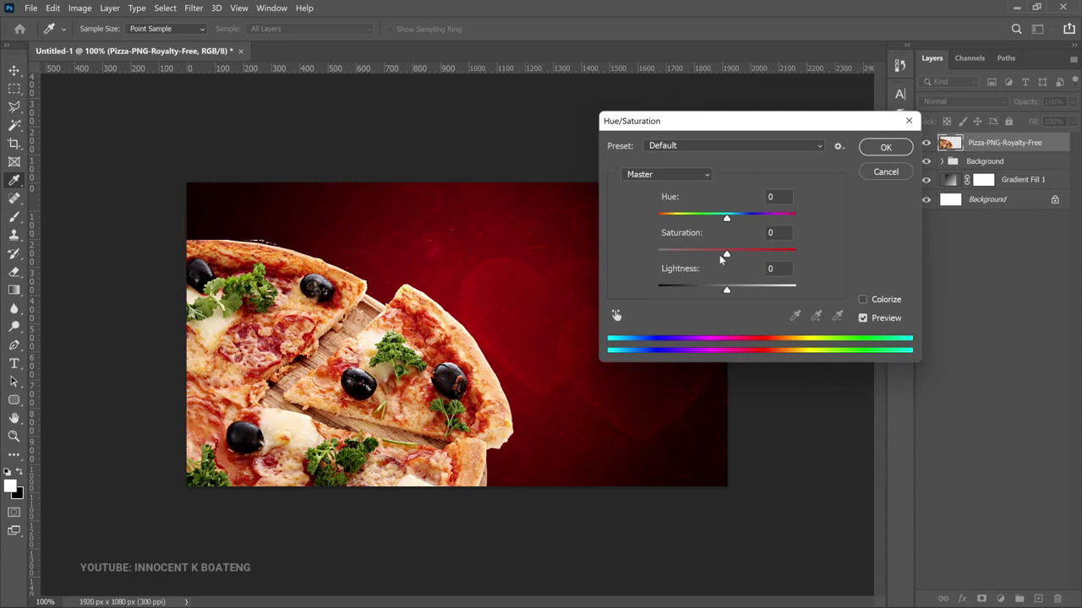
key("Escape")
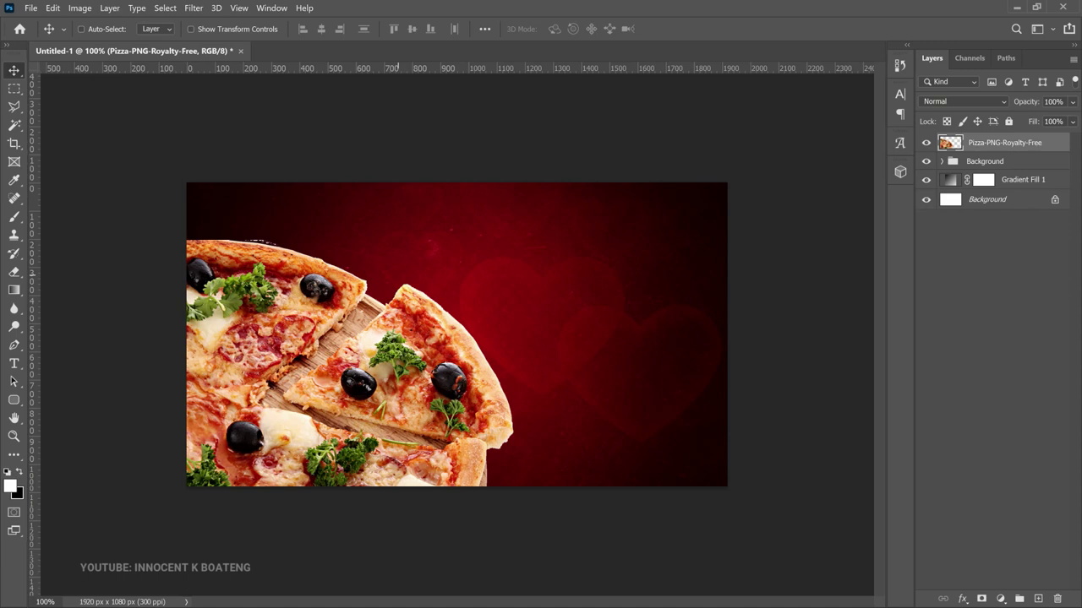
- Add the white text "Valentine's Day" in Creattion Demo Regular at 16.74 pt on the upper right part of the canvas
left_click(14, 380)
left_click(14, 364)
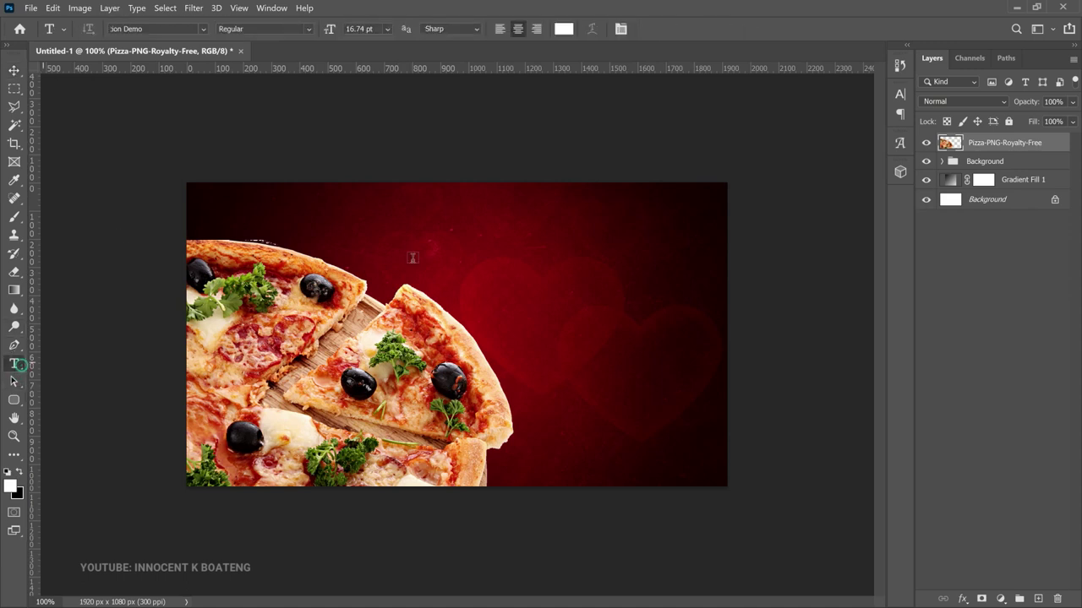
left_click(520, 243)
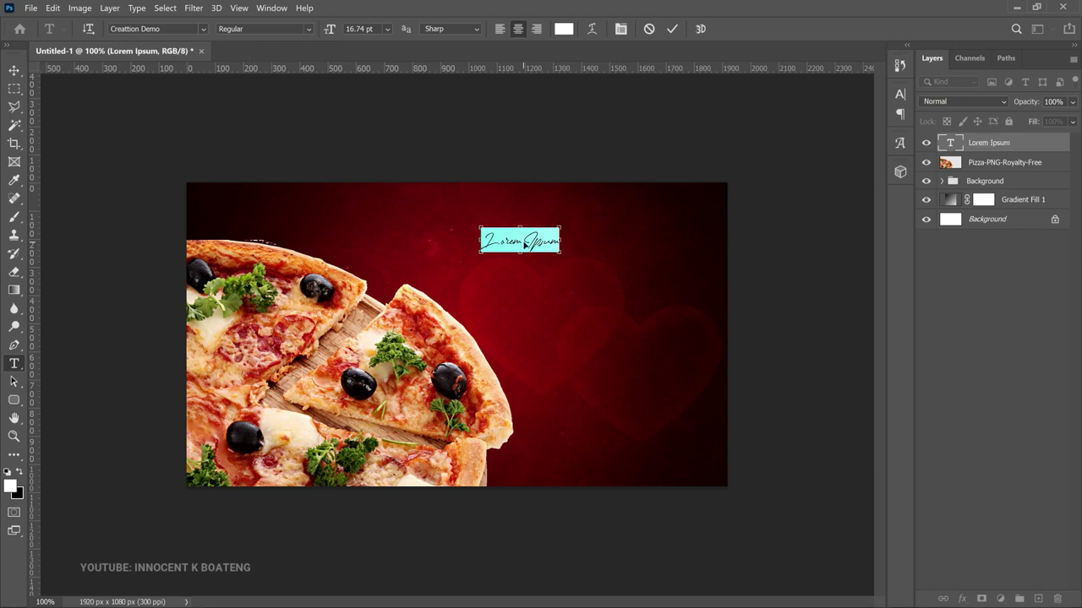
type("Valentine's Day")
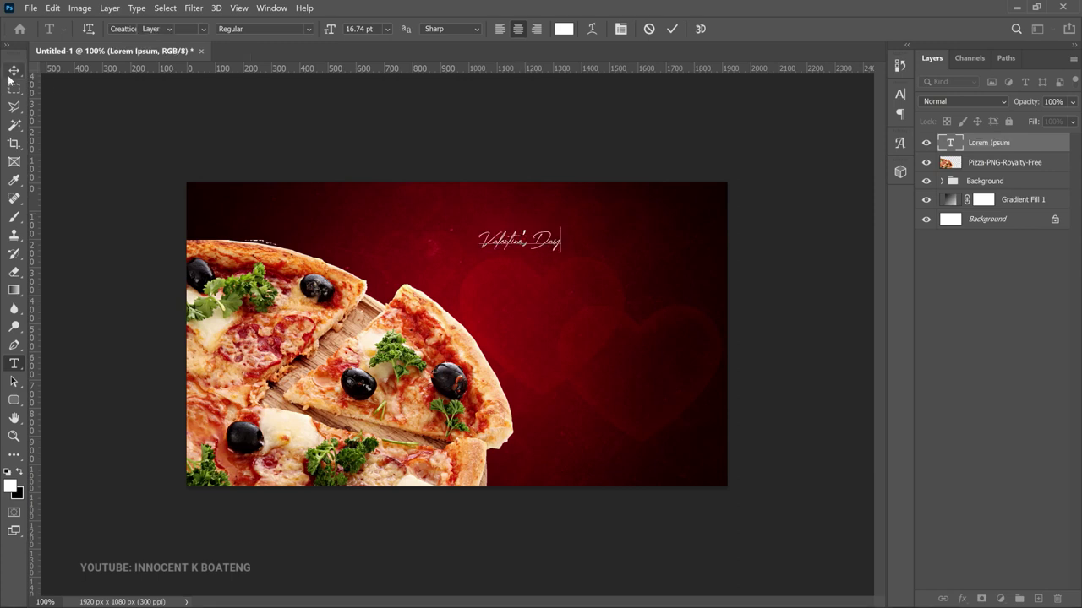
left_click(14, 70)
- Enlarge the "Valentine's Day" text to a wide heading and position it in the canvas's upper right area
key("ctrl+t")
left_click_drag(561, 252, 687, 295)
left_click_drag(644, 266, 635, 253)
key("Return")
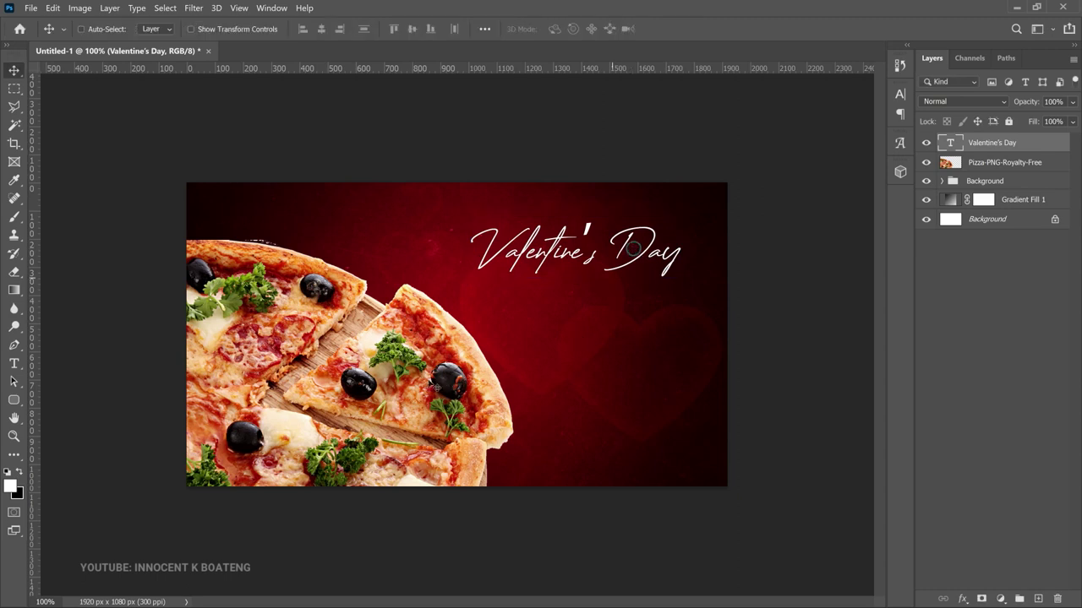
- Scale the pizza layer down slightly, keeping it anchored to the canvas's lower-left corner
left_click(463, 325)
key("ctrl+t")
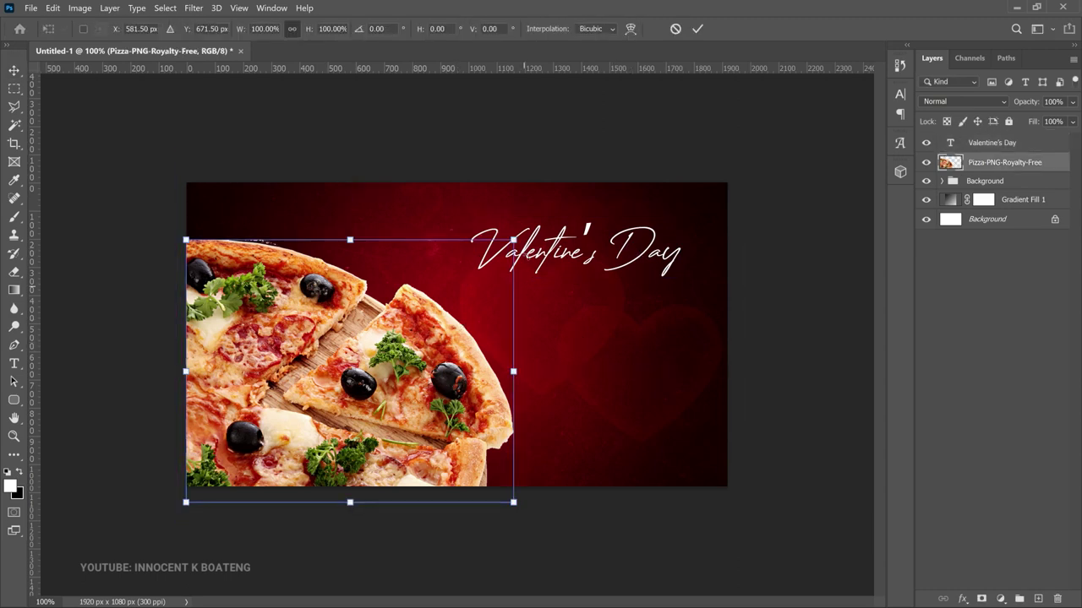
left_click_drag(514, 240, 494, 255)
key("Return")
- Select the "Valentine's Day" text layer and nudge the heading slightly on the canvas
right_click(631, 250)
left_click(636, 279)
right_click(621, 246)
left_click(630, 251)
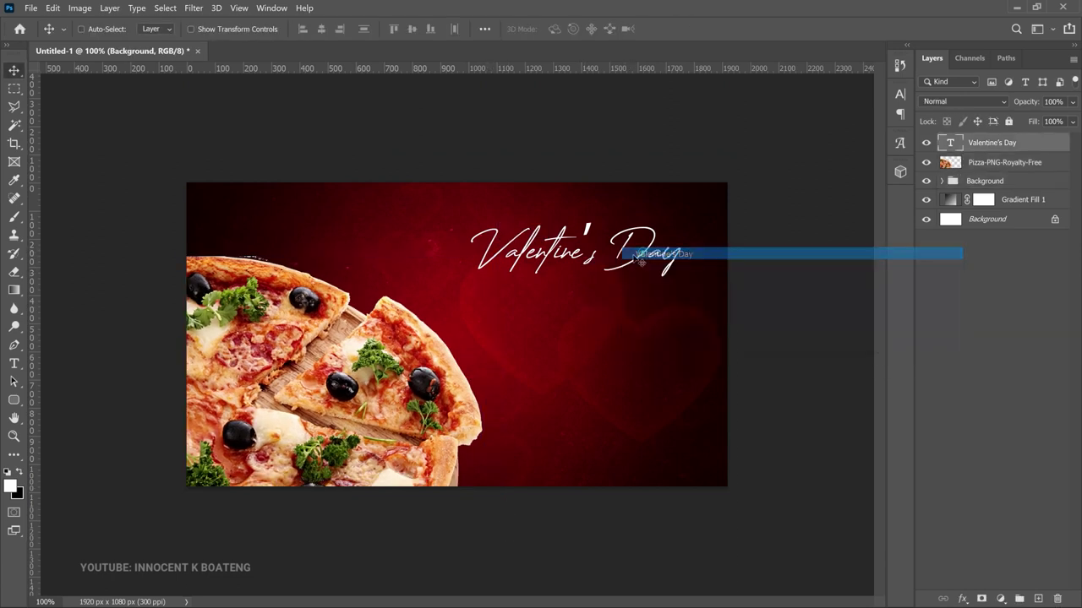
left_click_drag(620, 257, 622, 259)
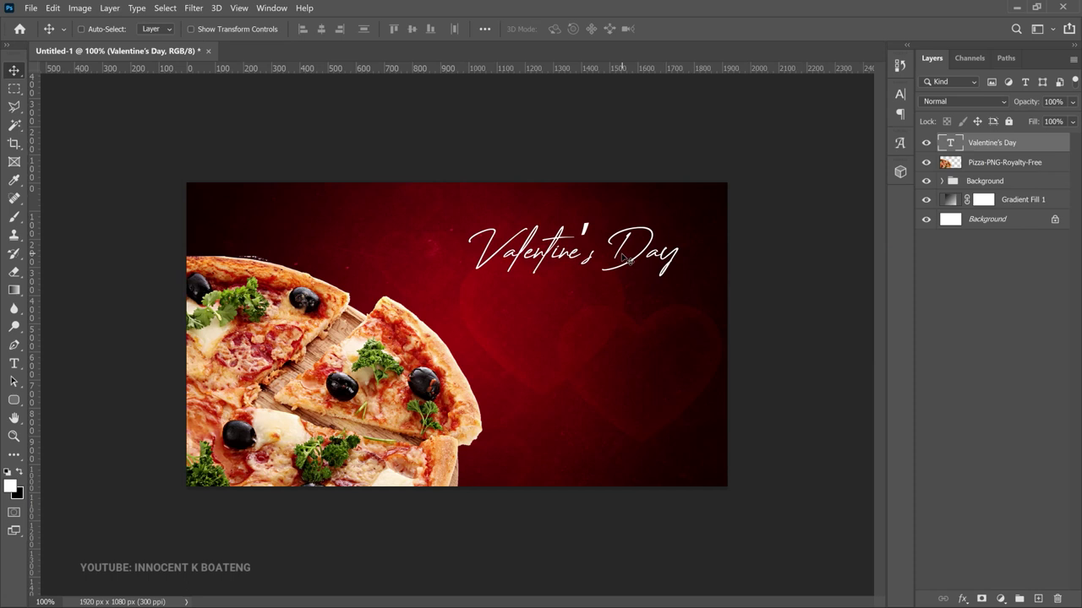
- Add the text "BIG SALE" in white Bebas Neue Bold below the "Valentine's Day" heading
key("t")
left_click(546, 300)
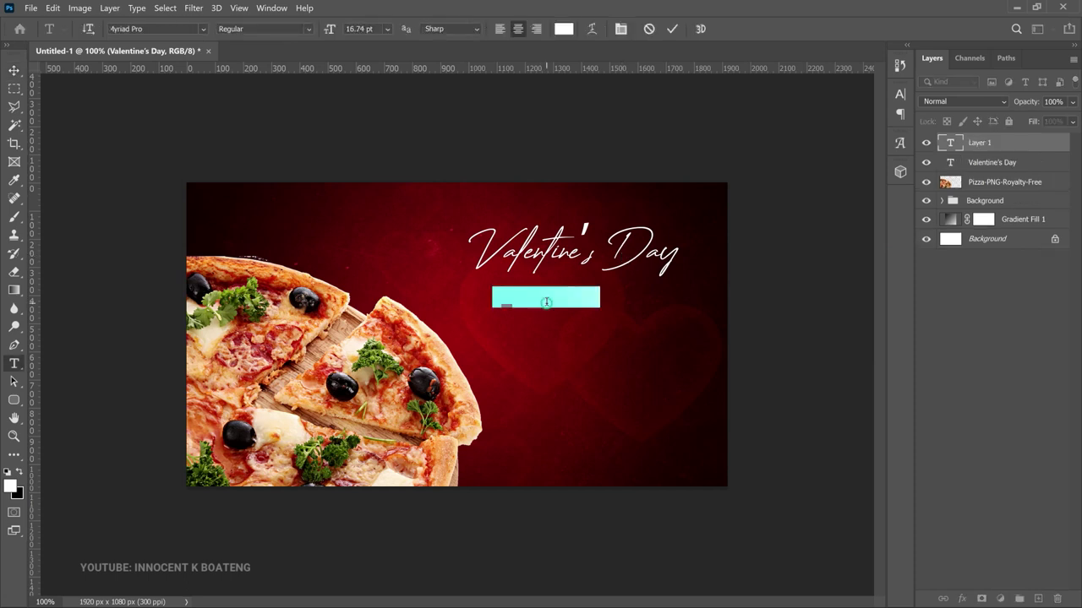
type("BIG SALE")
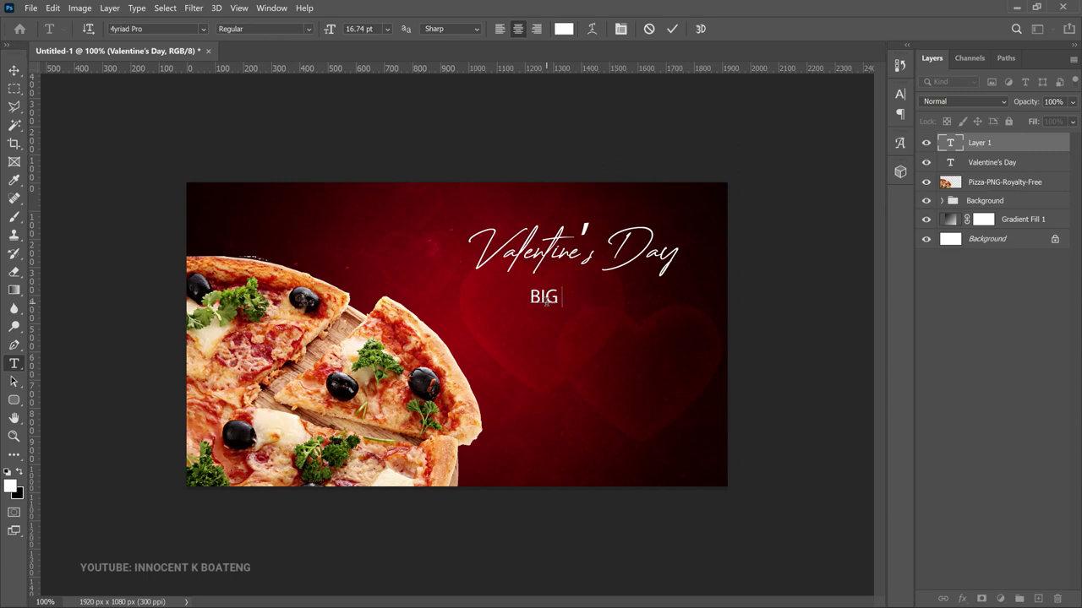
key("ctrl+a")
left_click(118, 28)
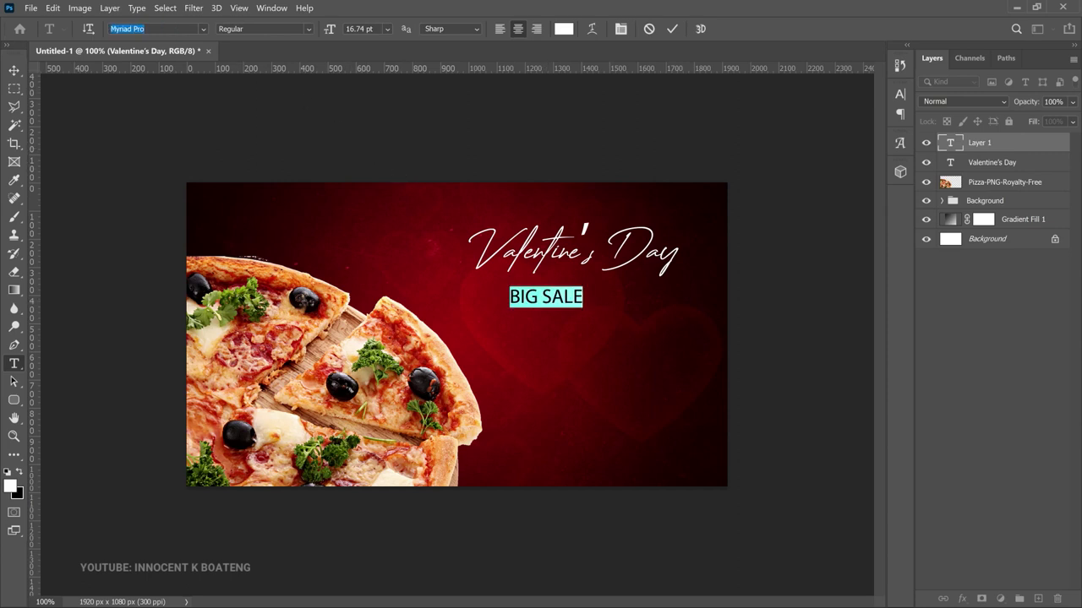
type("Bebas")
left_click(224, 126)
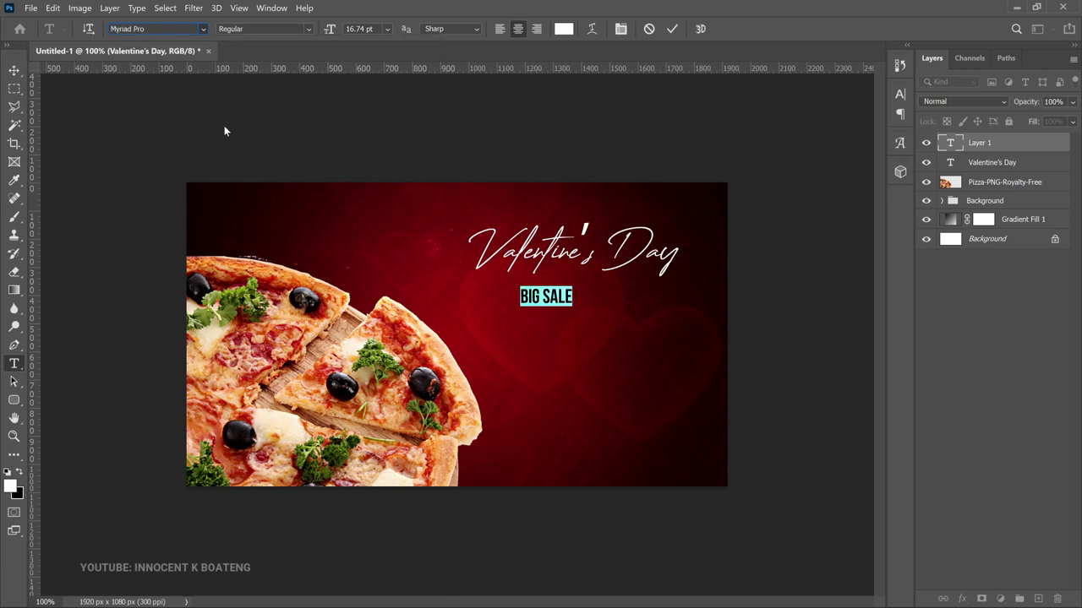
left_click(14, 70)
- Enlarge the "BIG SALE" text to nearly three times its size and place it directly beneath the "Valentine's Day" heading
key("ctrl+t")
left_click_drag(576, 307, 667, 333)
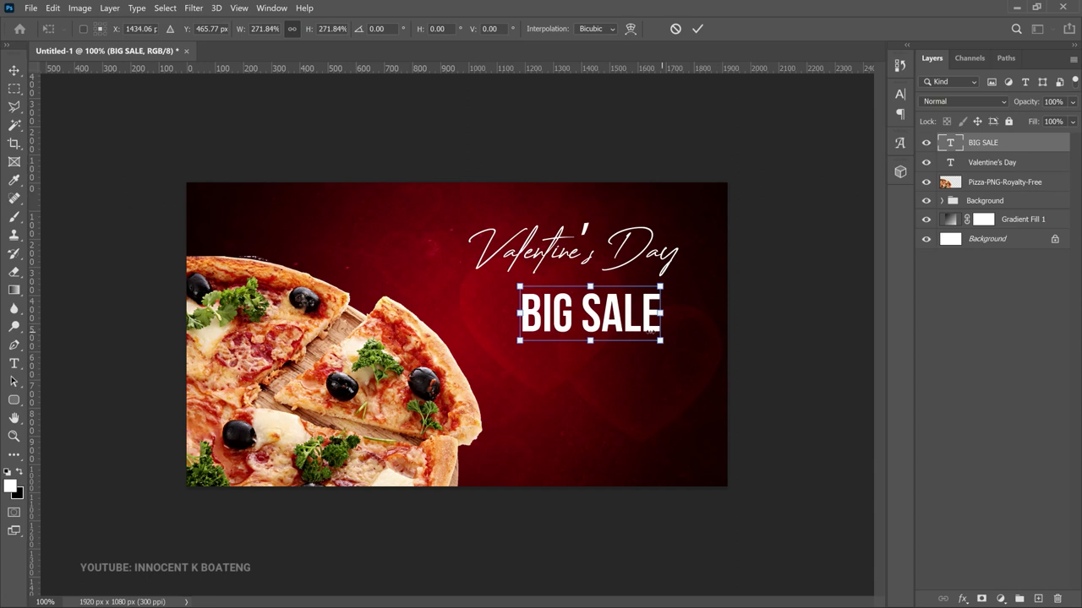
left_click_drag(592, 314, 569, 293)
key("Return")
- Add the widely spaced tagline "HOT FRESH DELICIOUS" in Bebas Neue Bold at 16.74 pt, centred below "BIG SALE"
key("t")
left_click(534, 341)
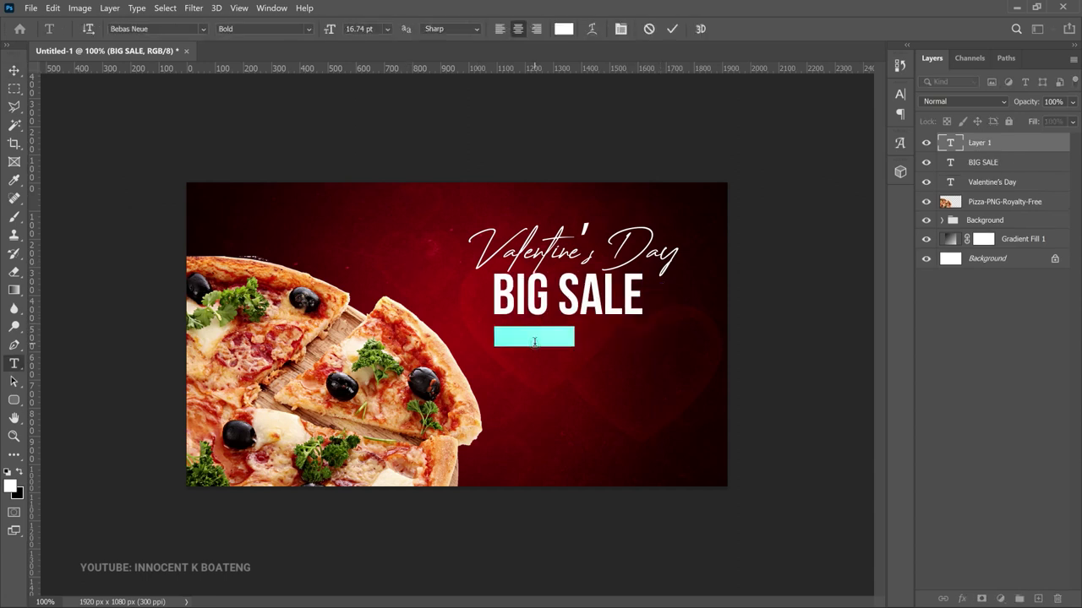
type("HOT  FRESH DELICIOUS")
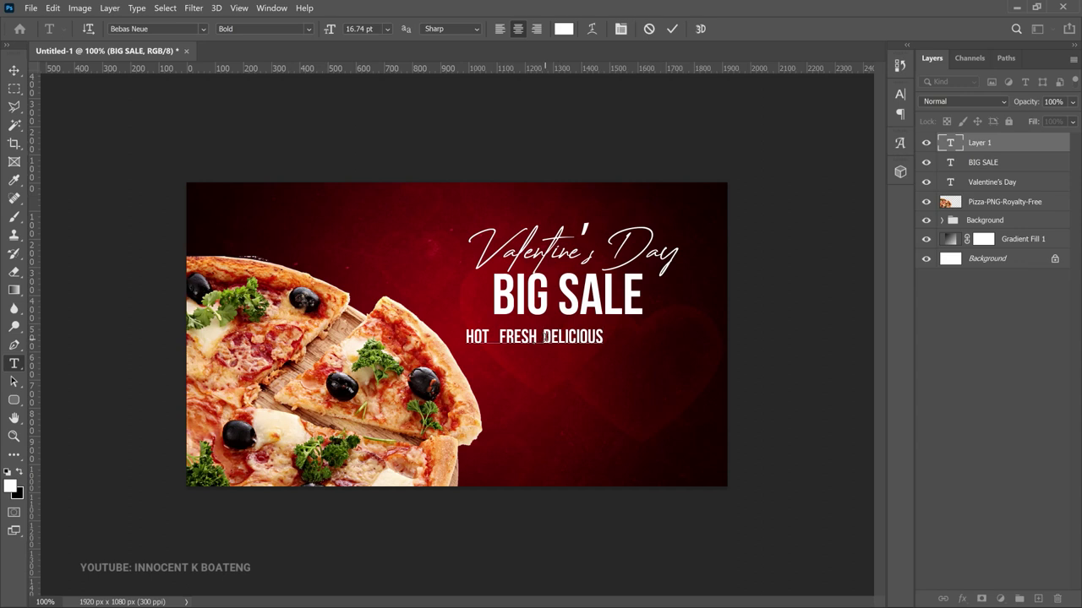
left_click(15, 70)
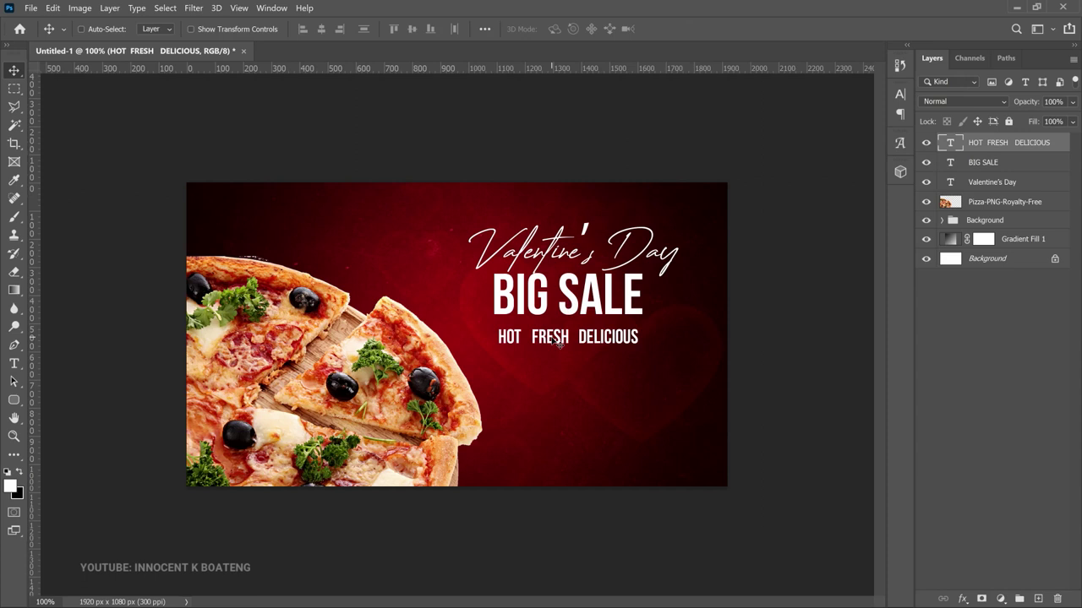
- Add an orange-red Outer Glow to the "BIG SALE" text layer in Screen mode, with 45% opacity and 36 px size
left_click(1019, 164)
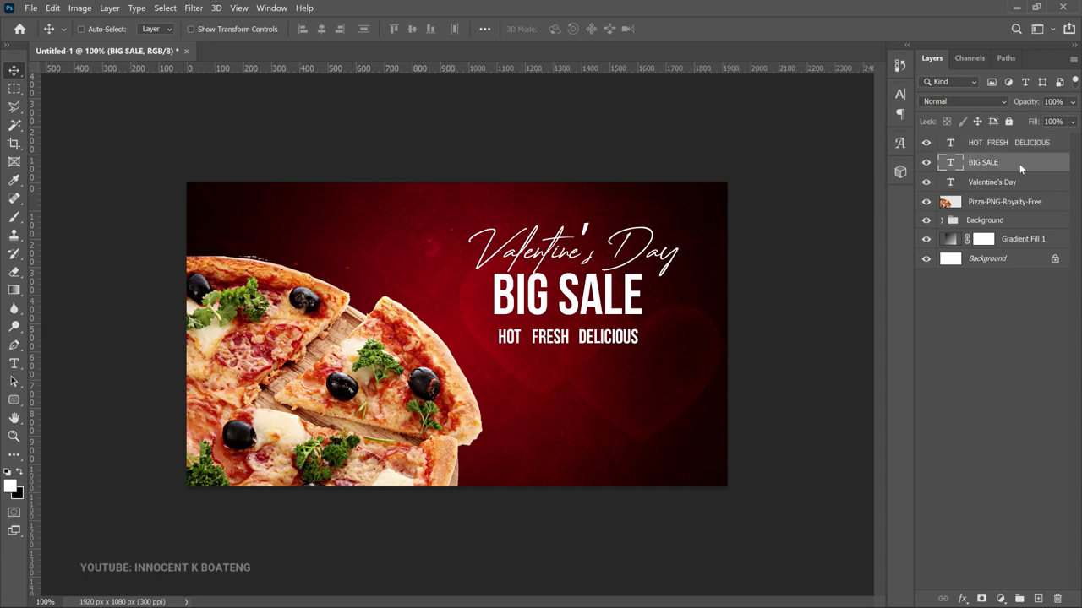
right_click(1019, 164)
left_click(866, 24)
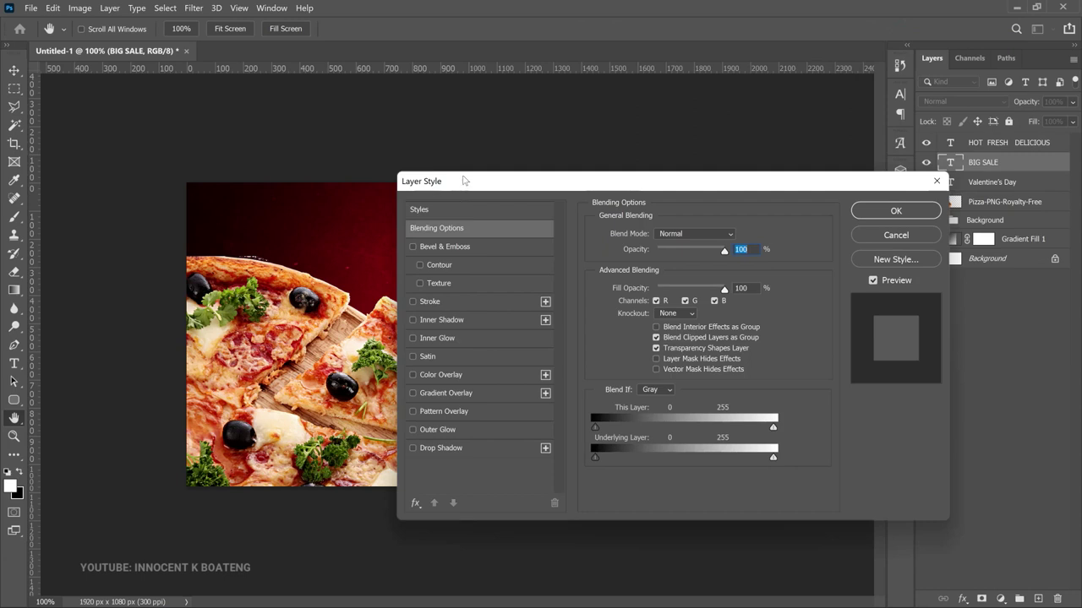
left_click_drag(464, 177, 622, 72)
left_click(603, 318)
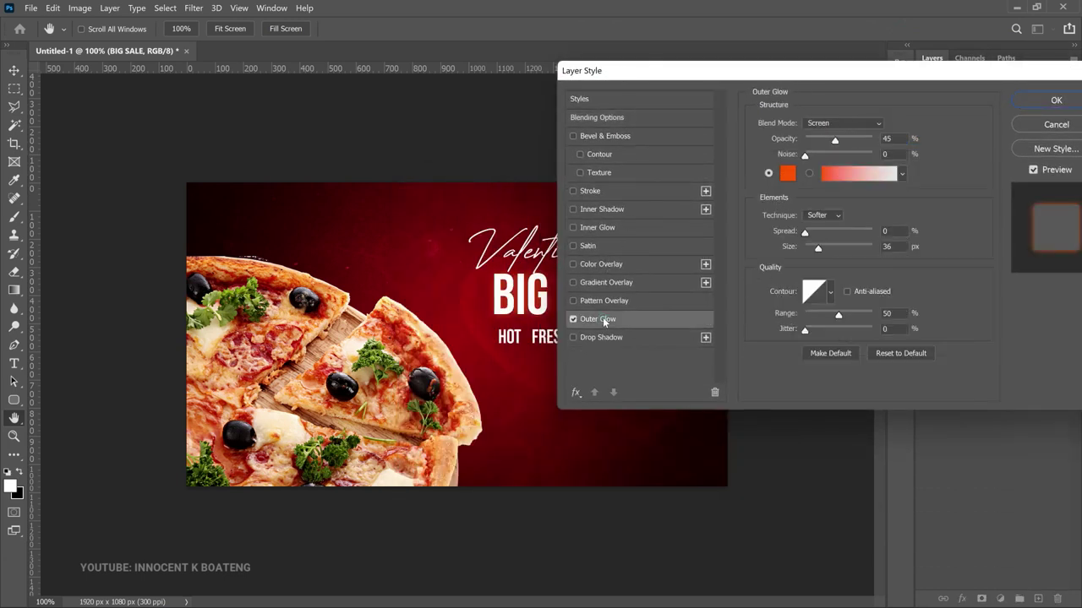
left_click_drag(737, 75, 790, 99)
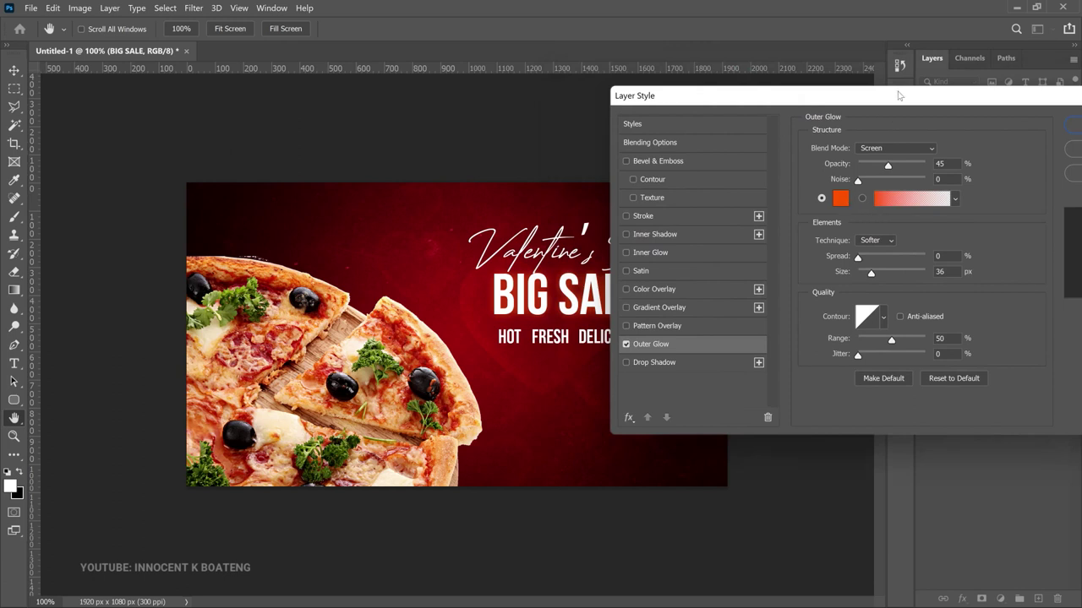
left_click_drag(901, 96, 889, 98)
left_click(824, 203)
left_click(1029, 133)
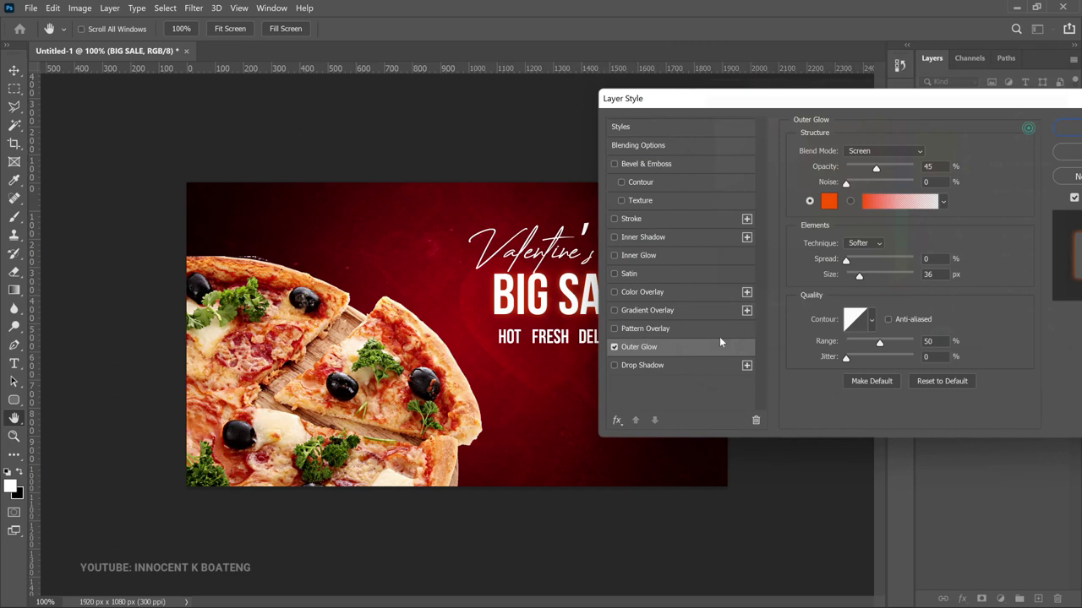
- Try a Drop Shadow on the "BIG SALE" text in place of its Outer Glow, and restore the glow
left_click(616, 349)
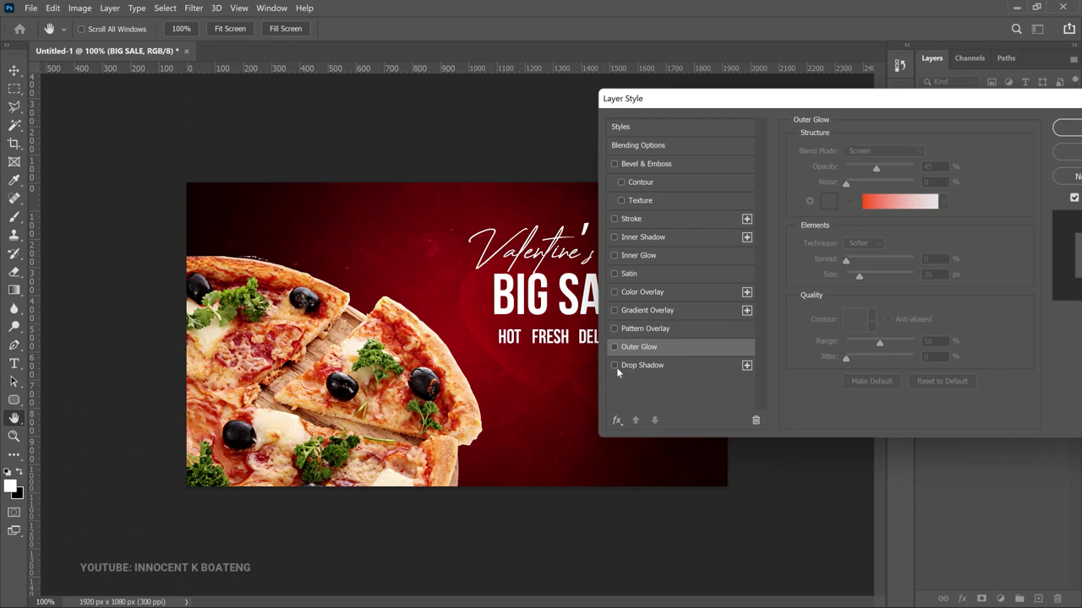
left_click(613, 366)
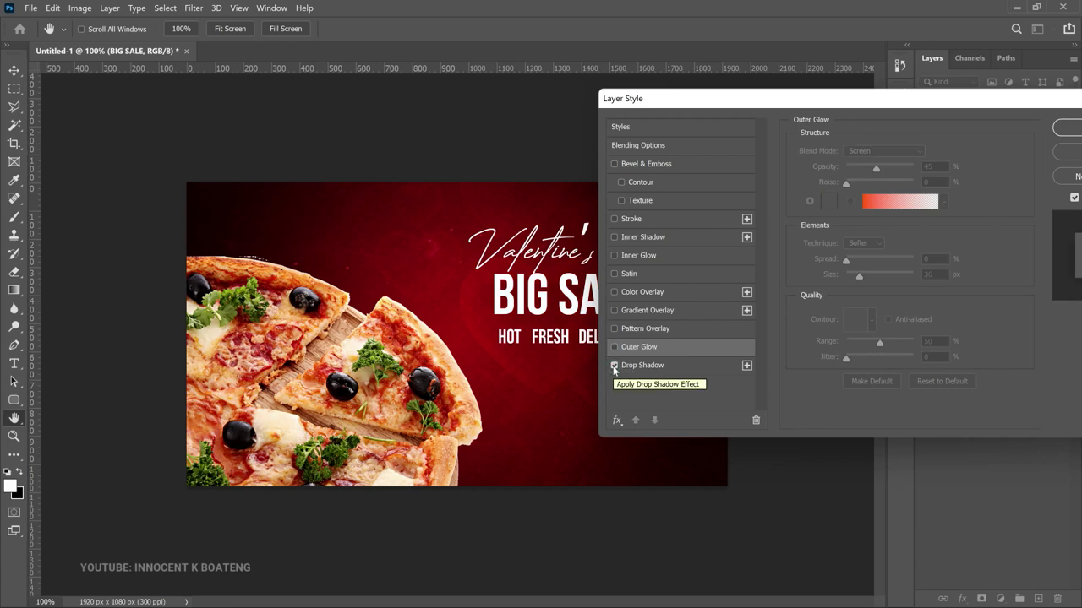
left_click(641, 365)
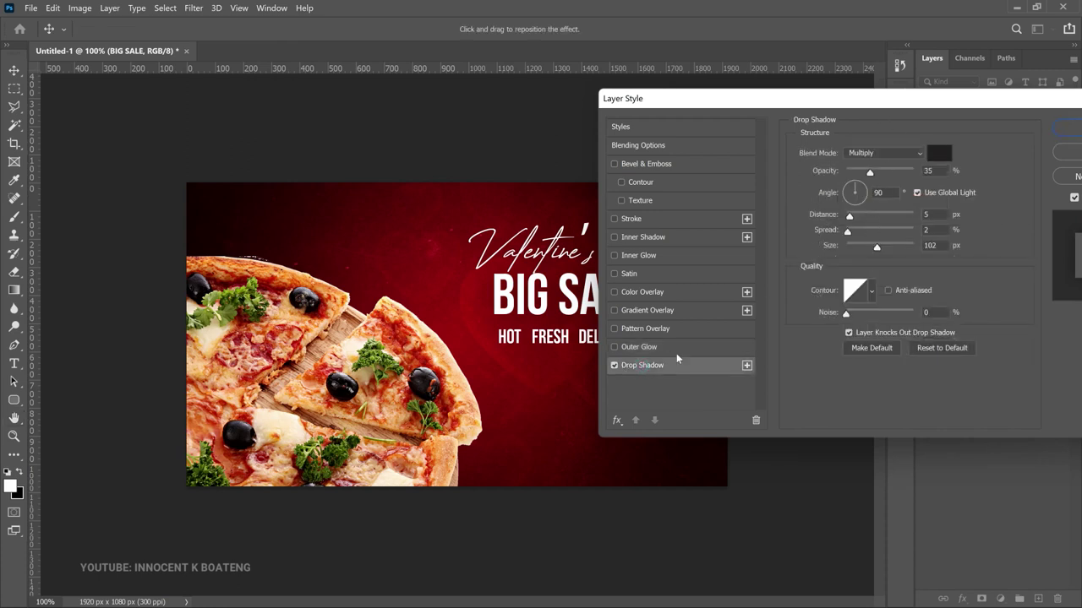
left_click(614, 366)
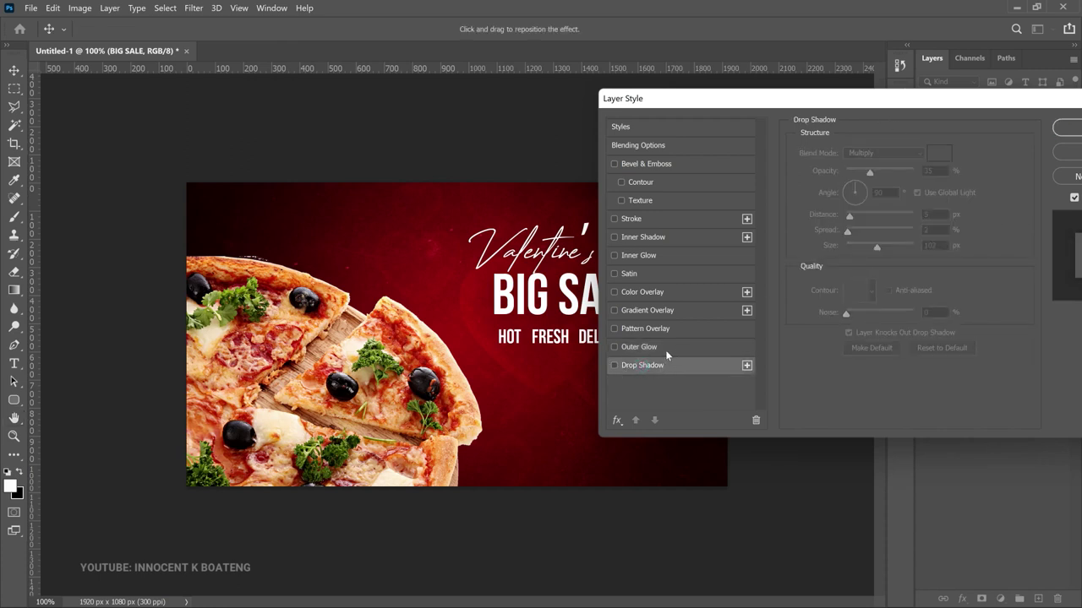
left_click(614, 348)
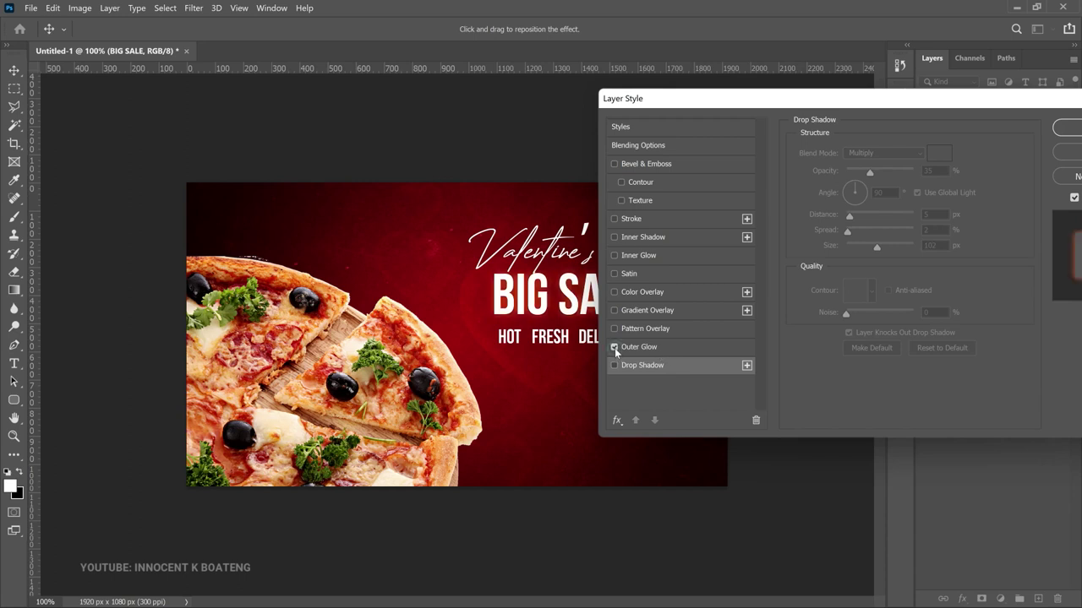
- Review the Outer Glow settings and apply the layer style to the "BIG SALE" text
left_click(636, 348)
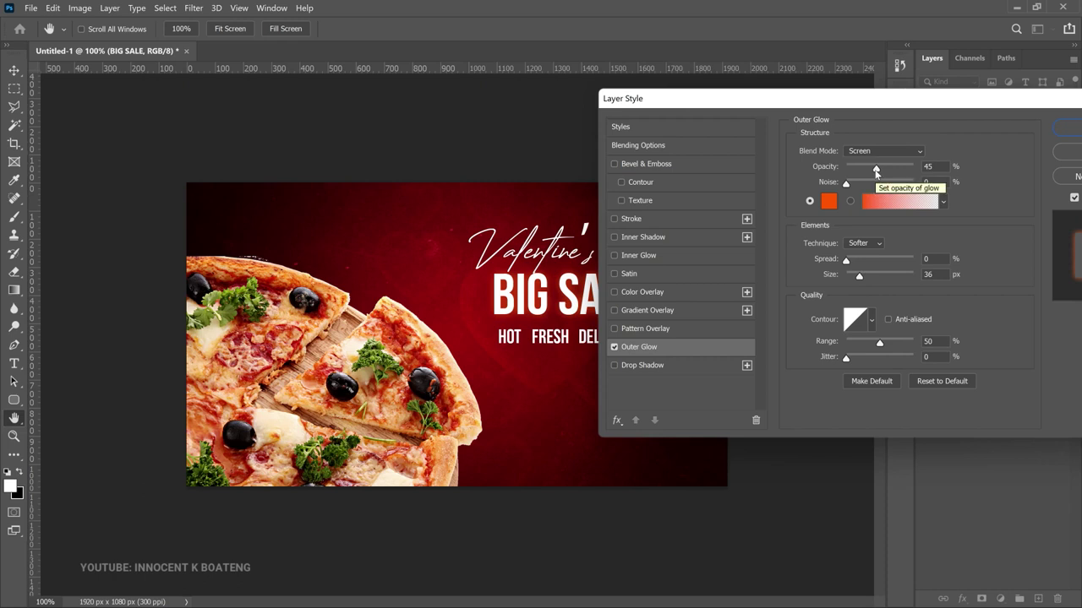
left_click_drag(1017, 108, 895, 99)
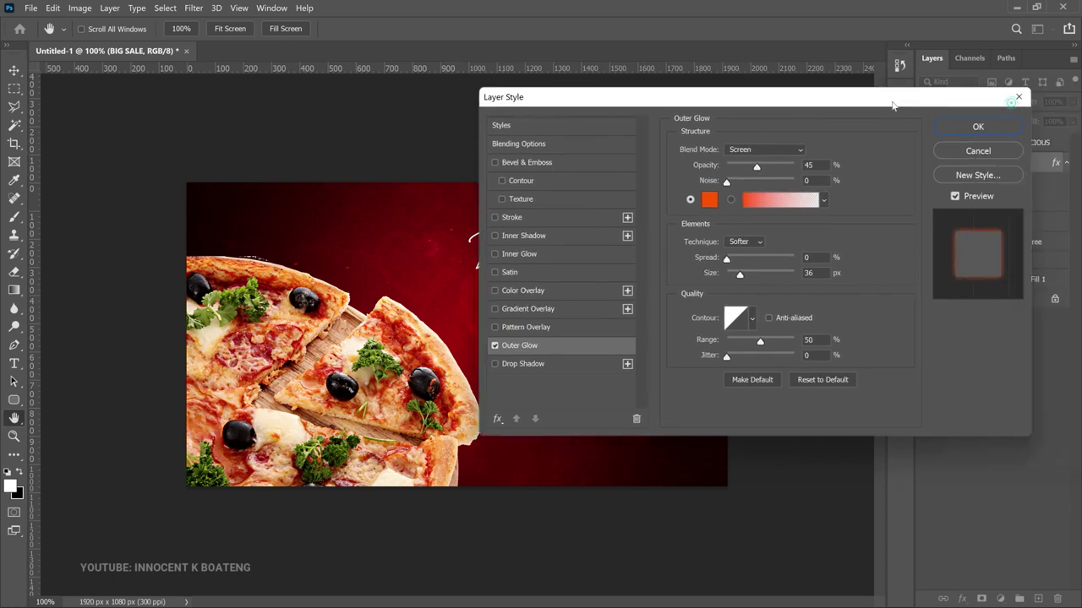
left_click(976, 124)
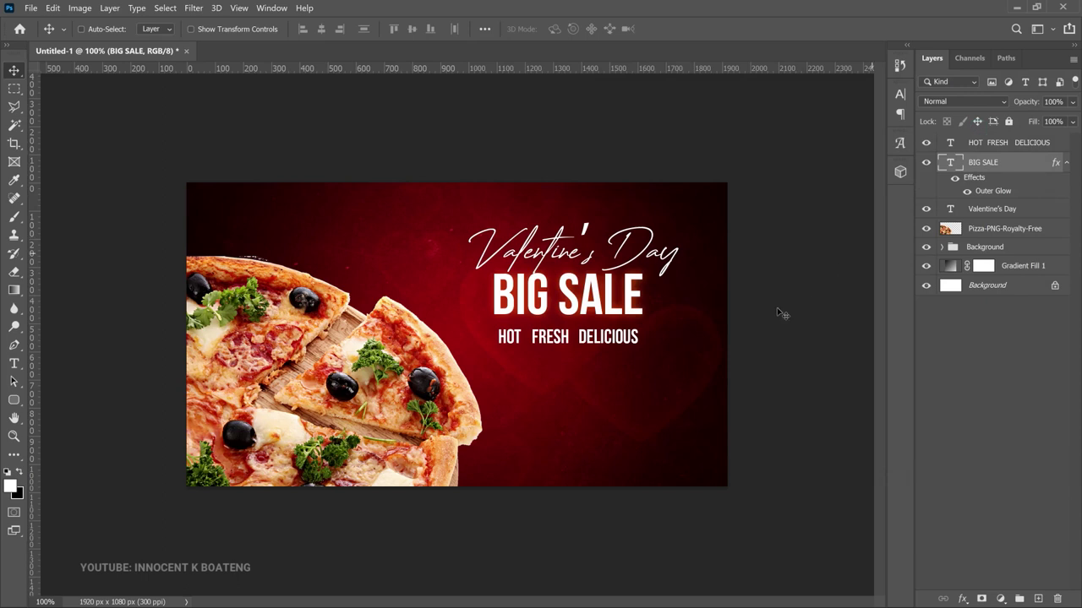
- Draw a white circle about 20 px wide beside the word "HOT" in the tagline with the Ellipse tool
key("ctrl+plus")
key("alt+bracketright")
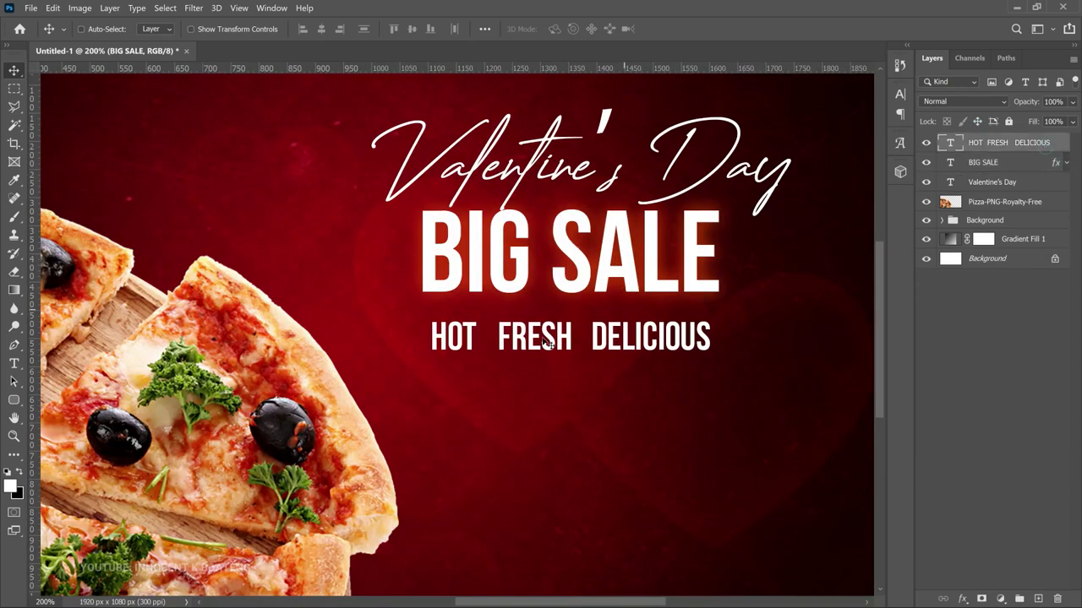
scroll(539, 340, "right", 1)
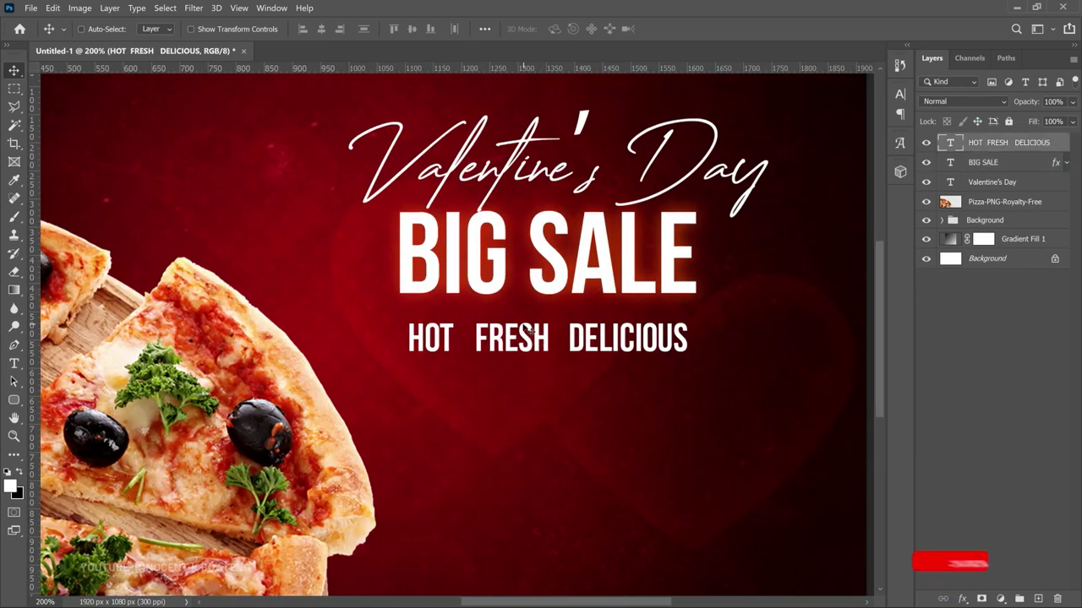
scroll(507, 359, "down", 1)
right_click(22, 402)
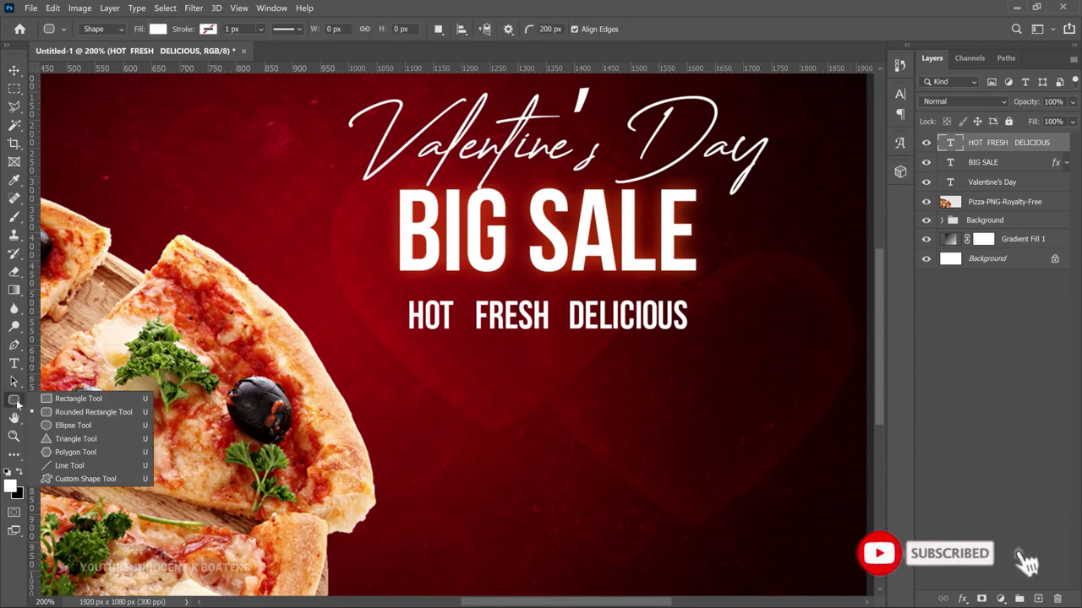
left_click(64, 427)
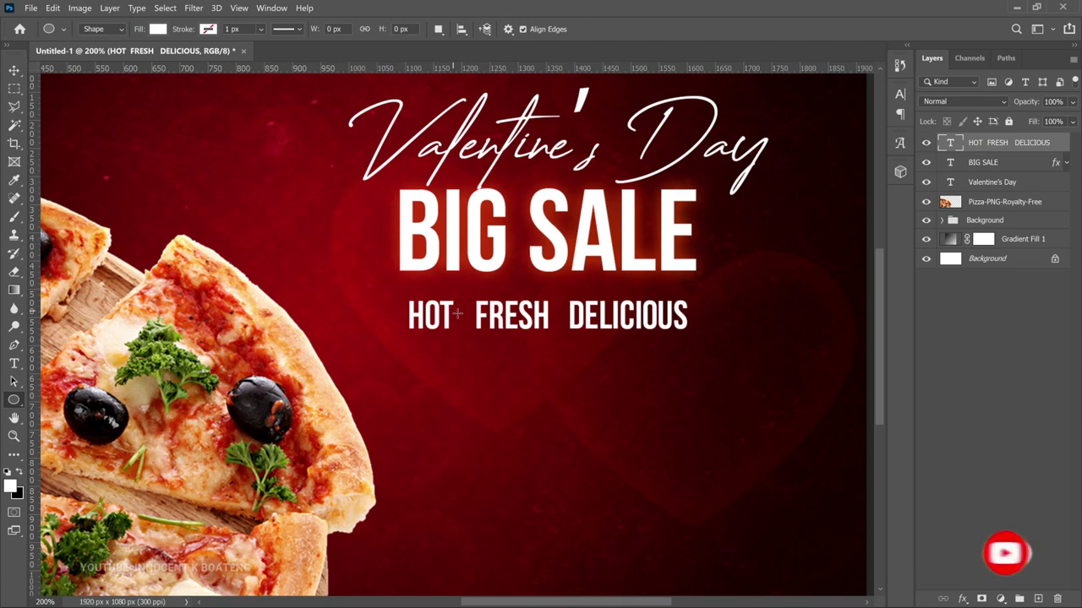
left_click_drag(452, 306, 471, 319)
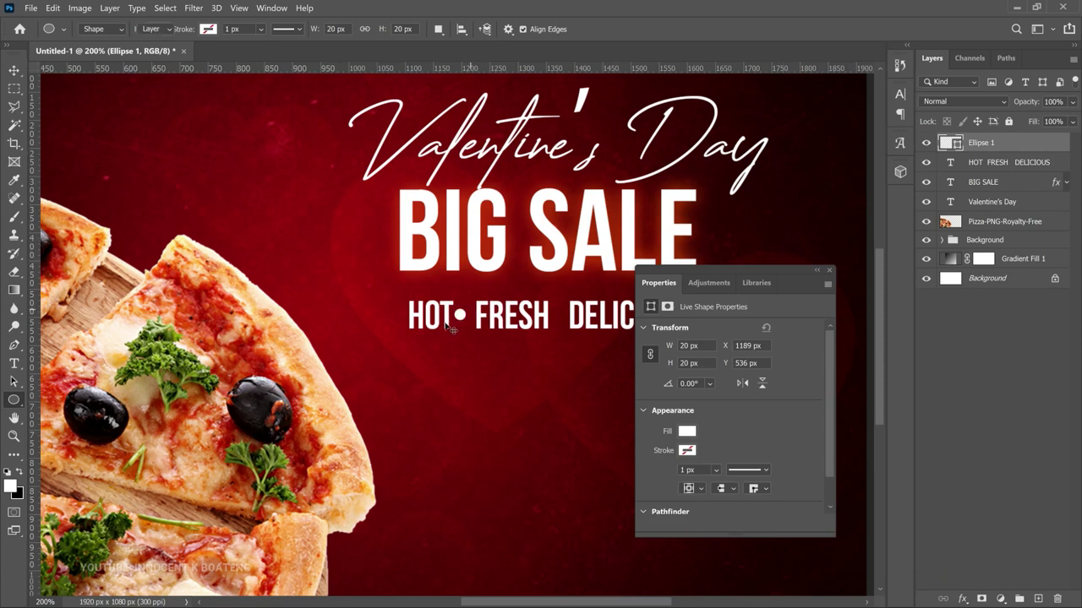
- Move the white dot to the middle of the gap between "HOT" and "FRESH"
key("v")
left_click_drag(463, 319, 474, 325)
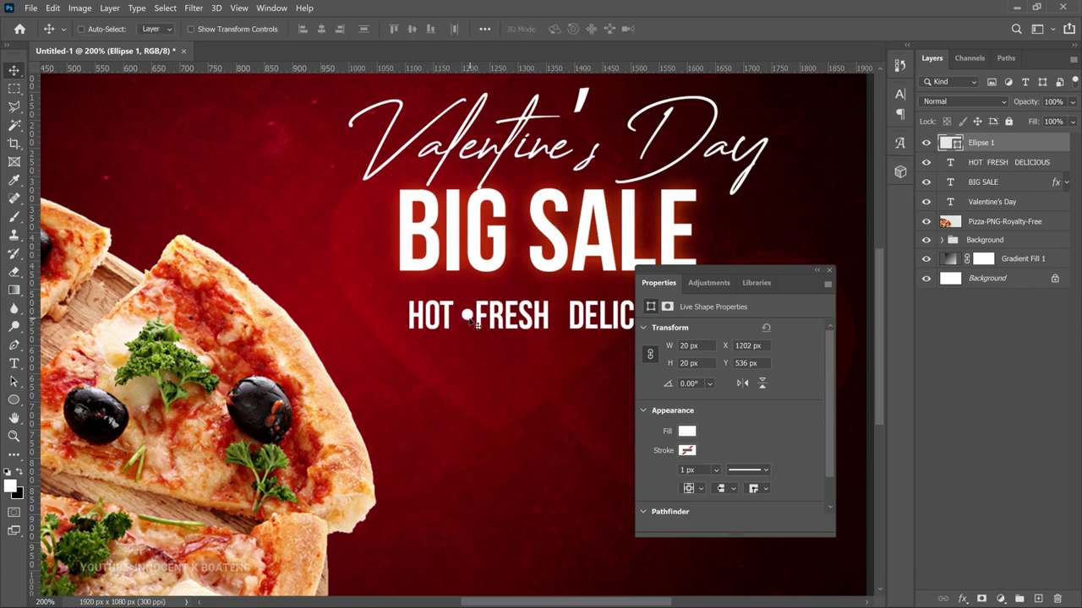
key("Left")
key("Left")
key("Left")
key("Left")
key("Left")
key("Left")
- Duplicate the white dot and place the copy between "FRESH" and "DELICIOUS"
key("ctrl+j")
left_click_drag(484, 342, 574, 348)
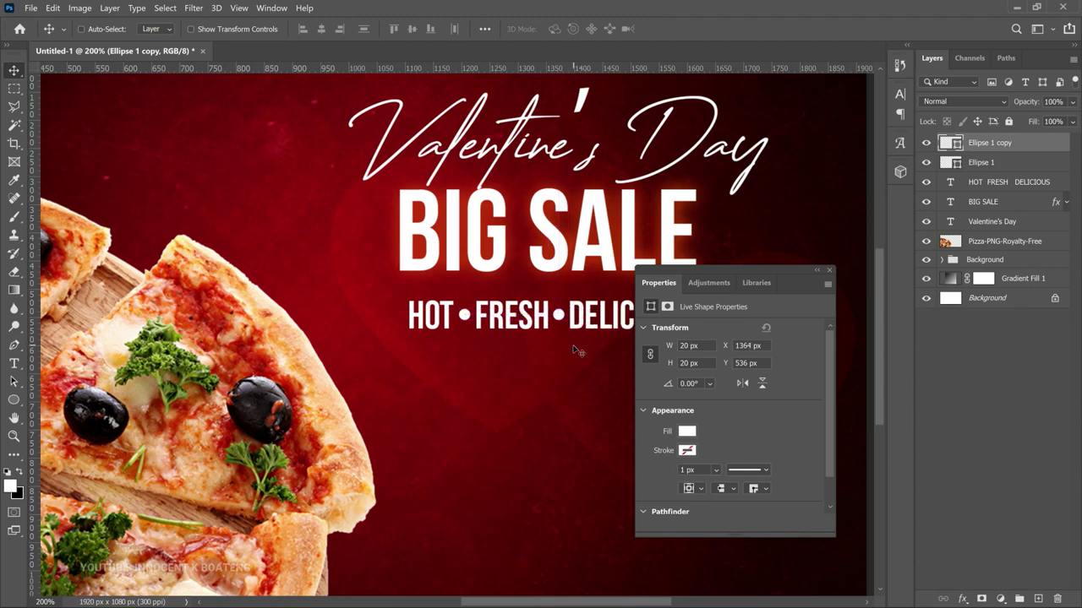
left_click(563, 342, "alt")
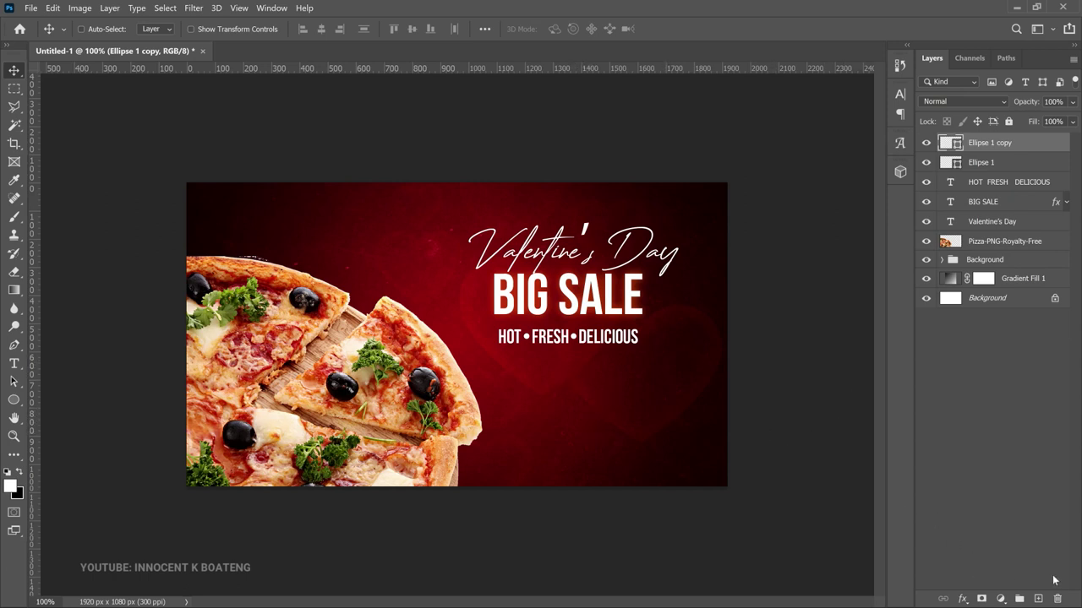
- Create a new layer above the dots and choose brush 36 from the Free Painter Photoshop Brushes 3 set
left_click(1038, 599)
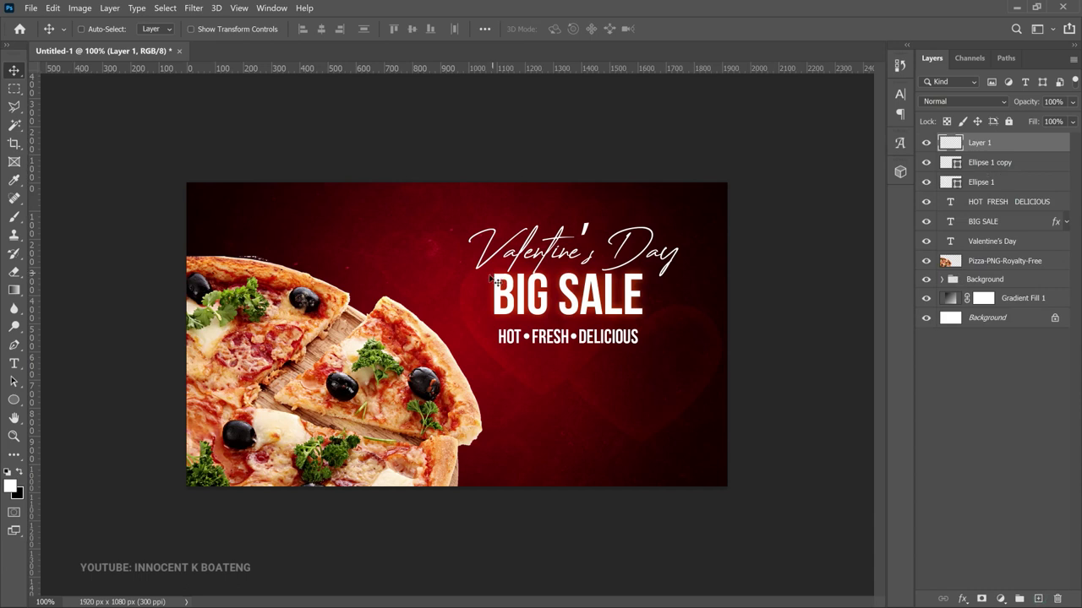
key("b")
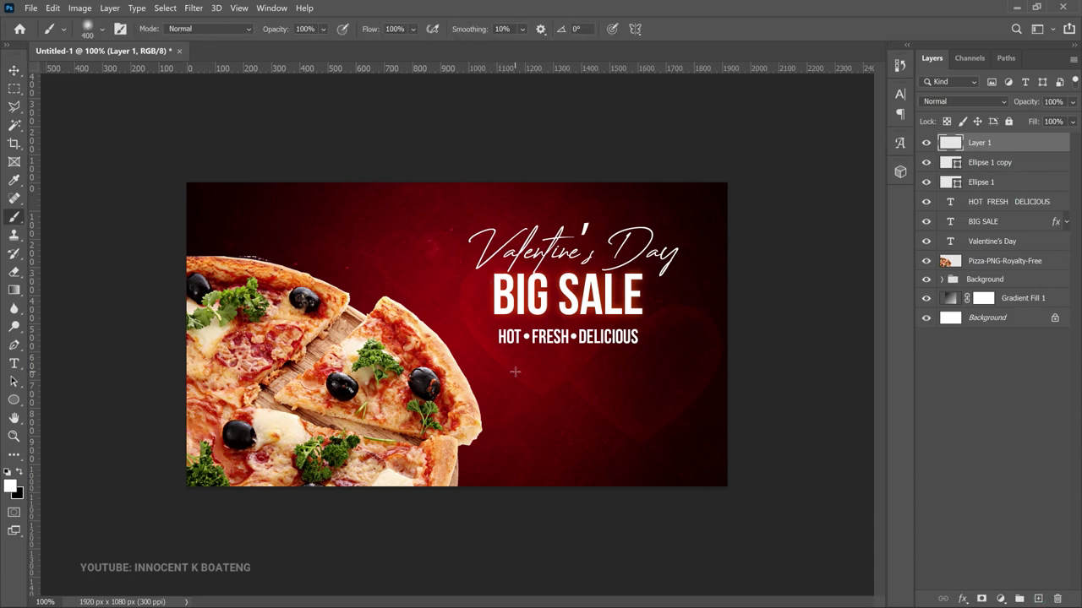
right_click(573, 349)
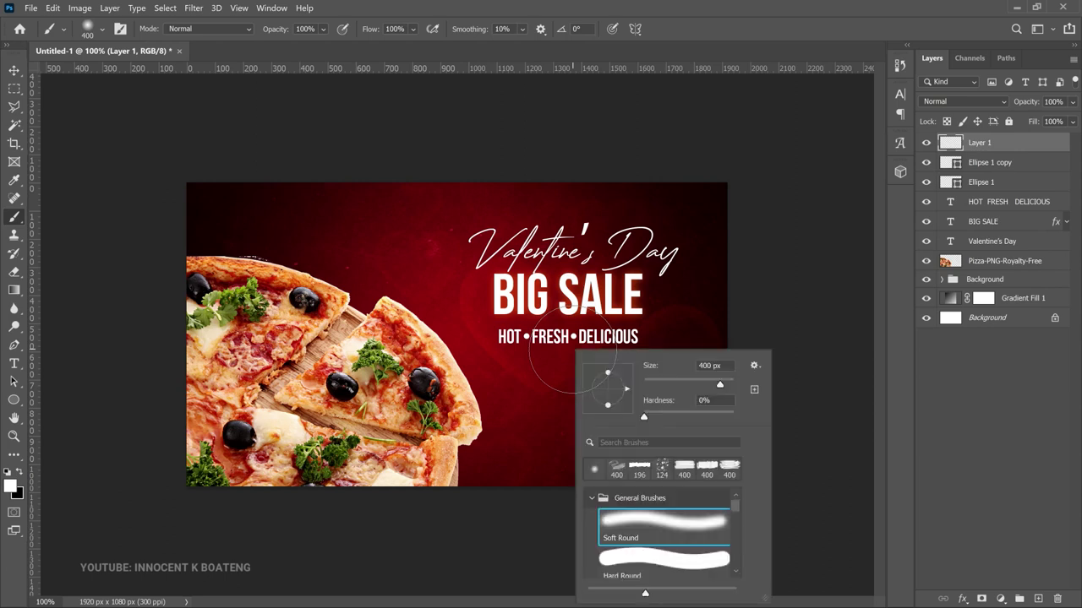
left_click(591, 498)
scroll(642, 519, "down", 5)
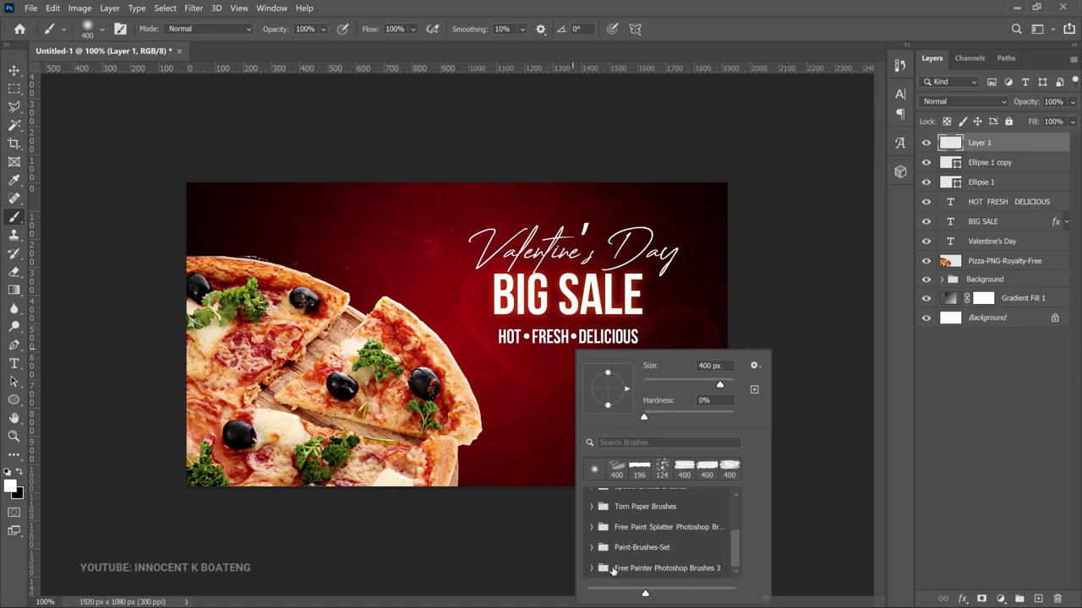
left_click(596, 569)
scroll(625, 547, "down", 5)
scroll(637, 542, "down", 3)
scroll(637, 542, "down", 2)
left_click(636, 538)
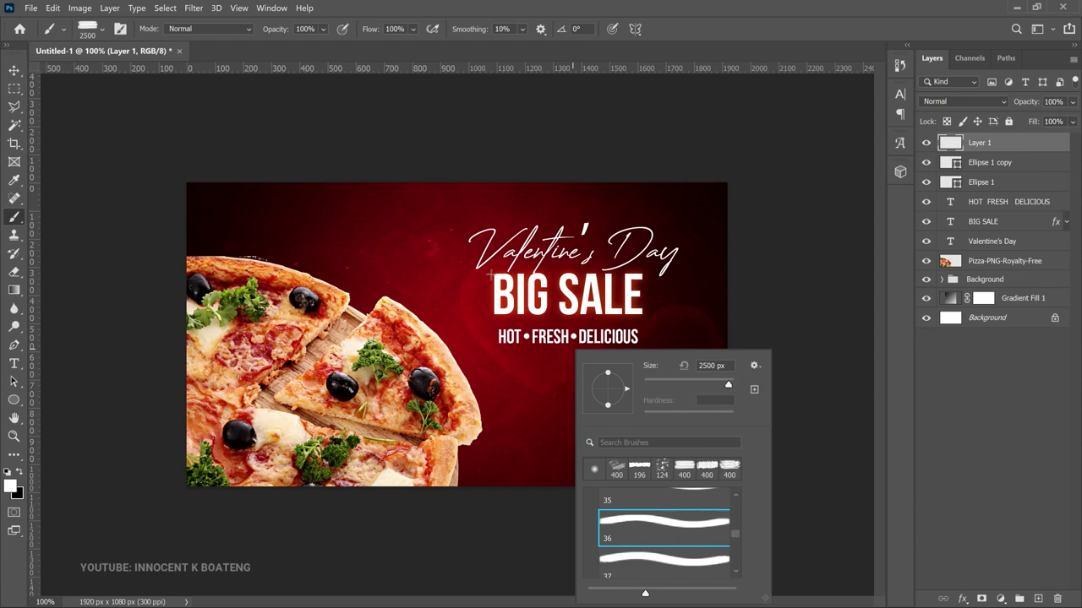
- Set the brush size to 700 px and stamp one white paint stroke below the tagline
left_click(713, 380)
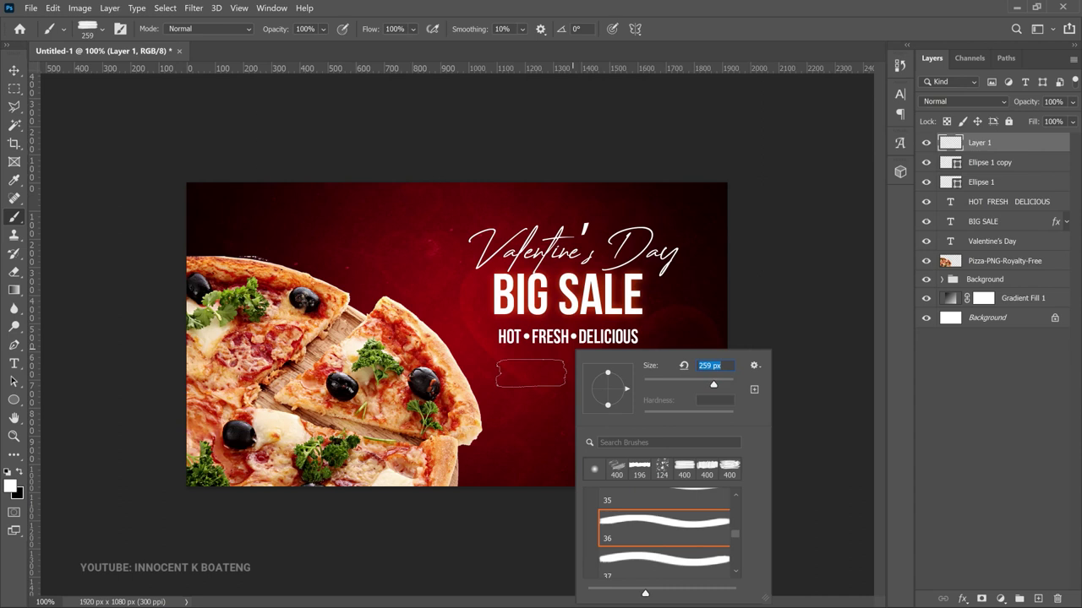
key("Return")
key("bracketright")
key("bracketright")
key("bracketright")
key("bracketright")
key("bracketright")
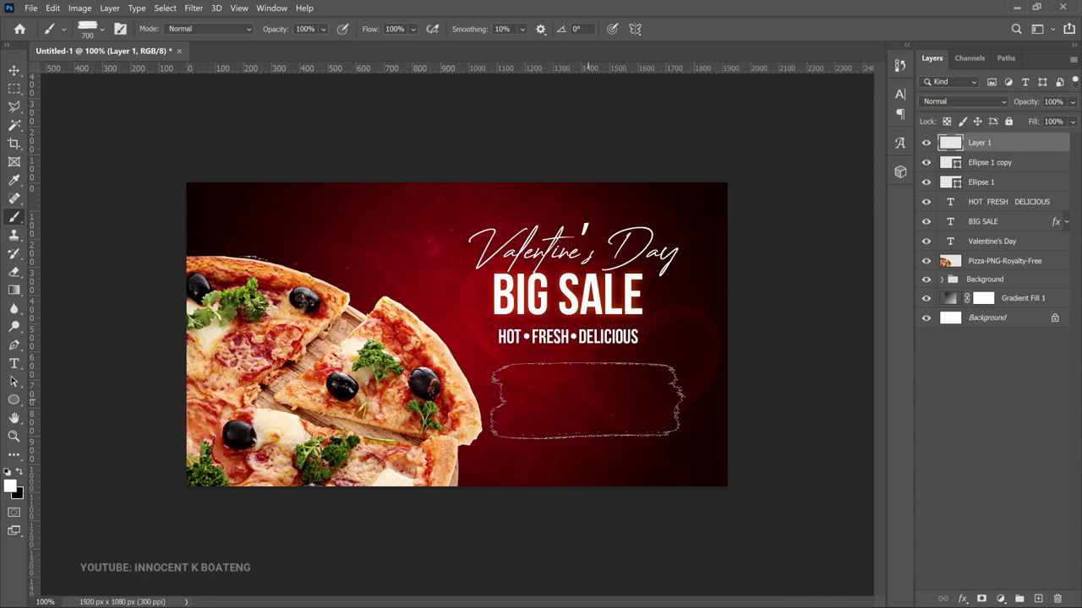
left_click(589, 399)
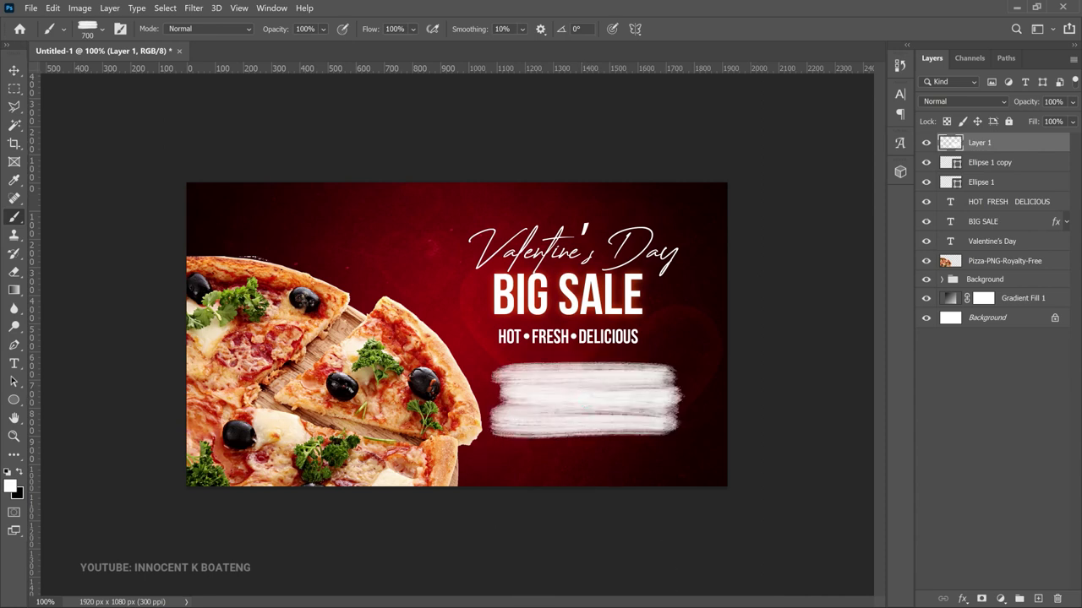
- Change the font of the "HOT FRESH DELICIOUS" tagline to Bookman Old Style Bold
left_click(572, 338, "ctrl")
key("t")
left_click(564, 338)
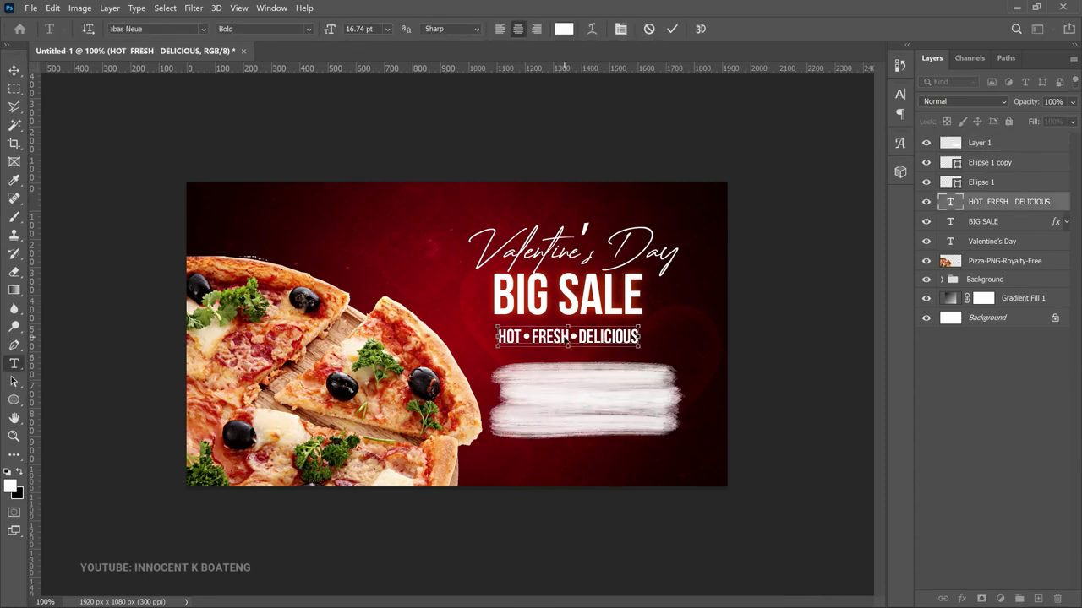
key("ctrl+a")
left_click(185, 32)
type("bookman")
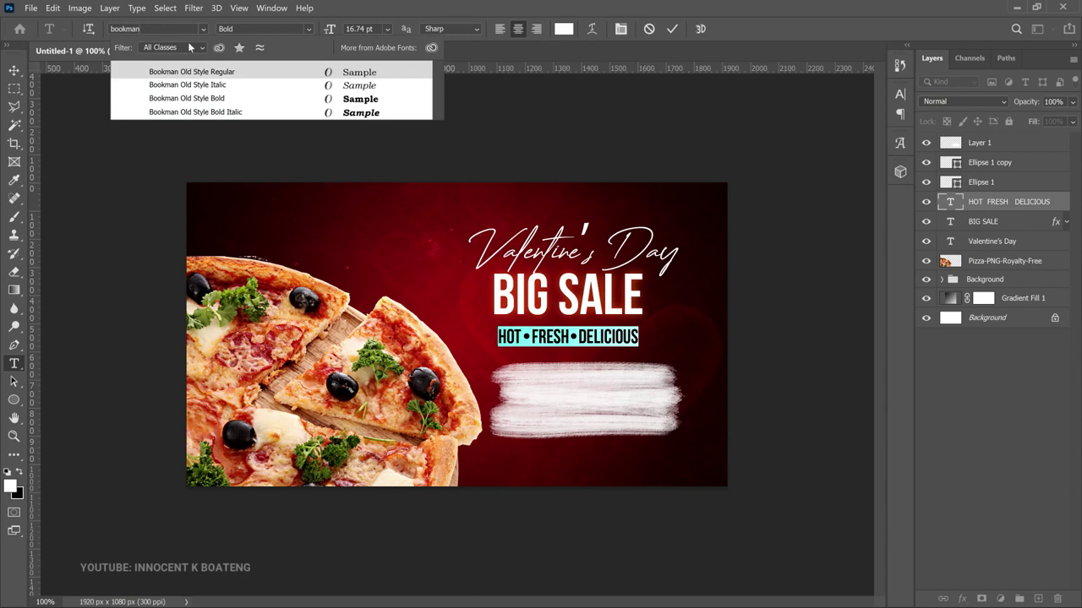
left_click(239, 99)
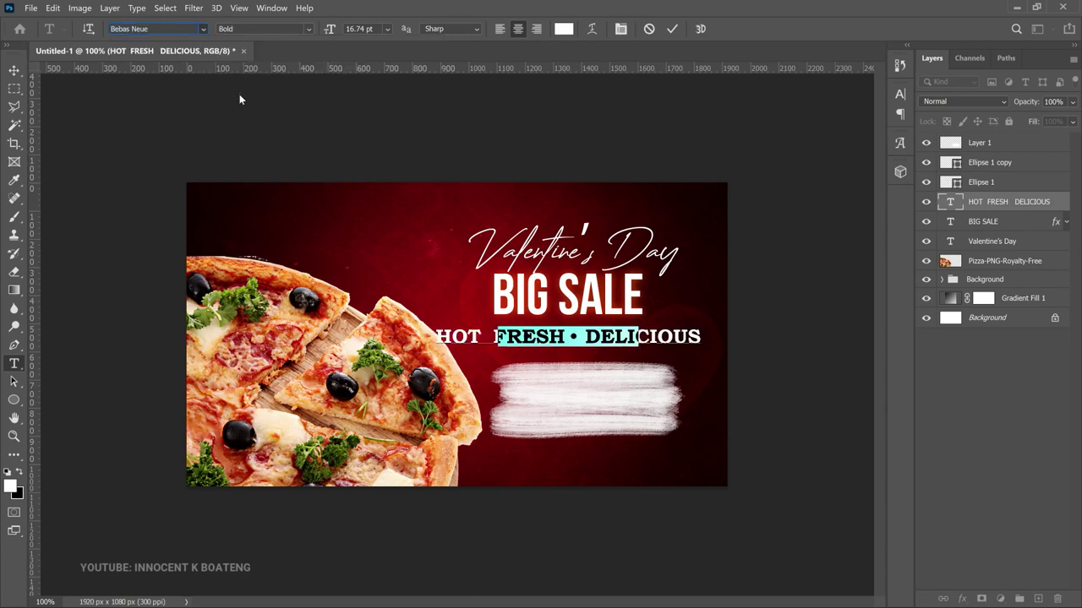
left_click(14, 70)
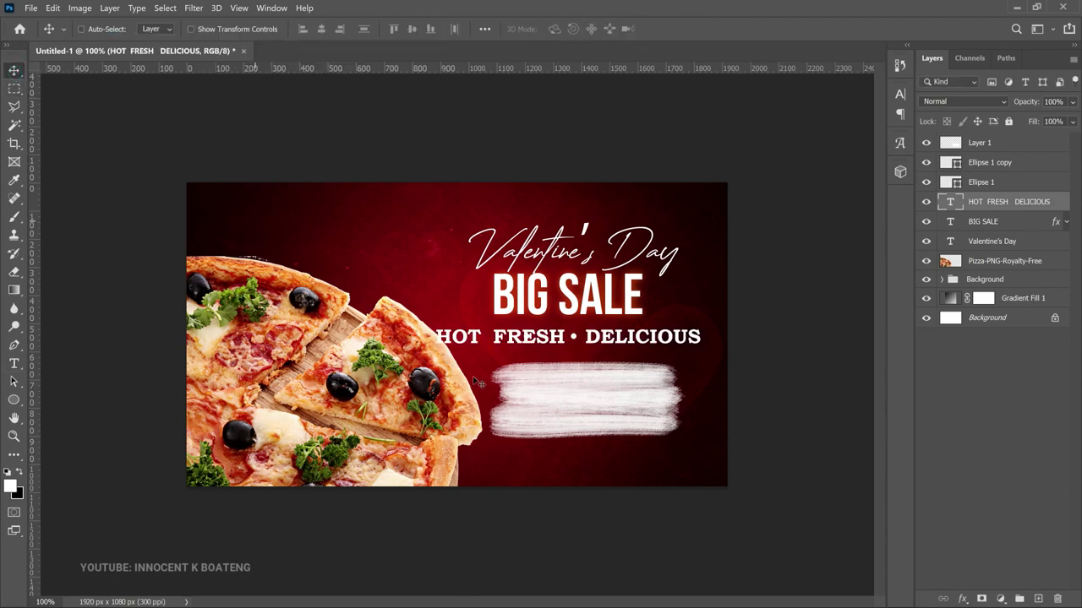
- Scale the tagline down to slightly wider than "BIG SALE" and position the white dots between its words
key("ctrl+t")
left_click_drag(434, 349, 481, 345)
key("Return")
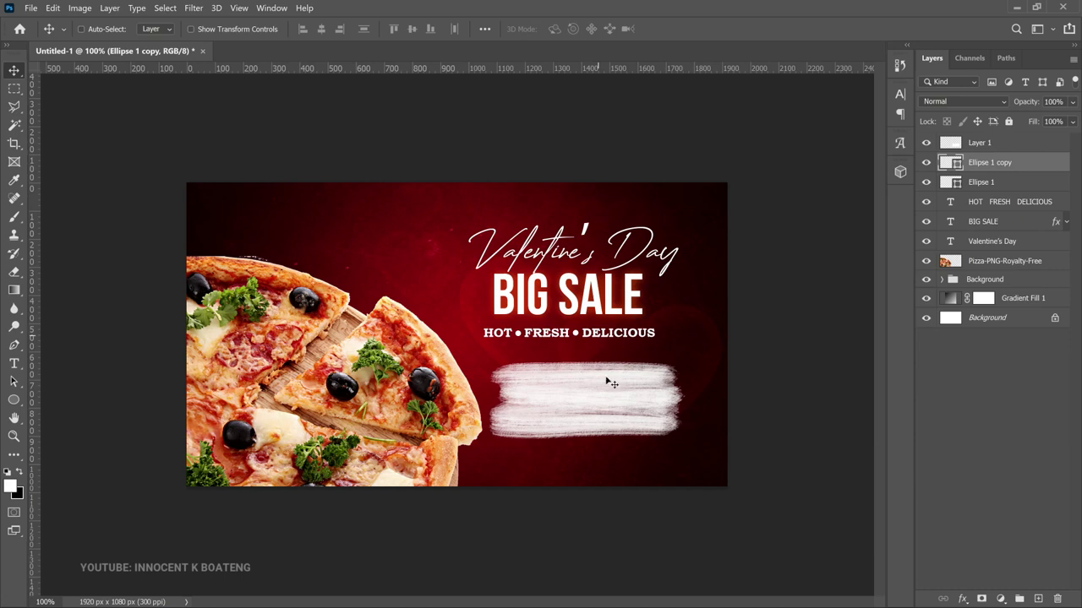
- Add the two-line text "GET 20% OFF ON ALL PURCHASES" in dark maroon #360204 on a layer above the white paint stroke
key("t")
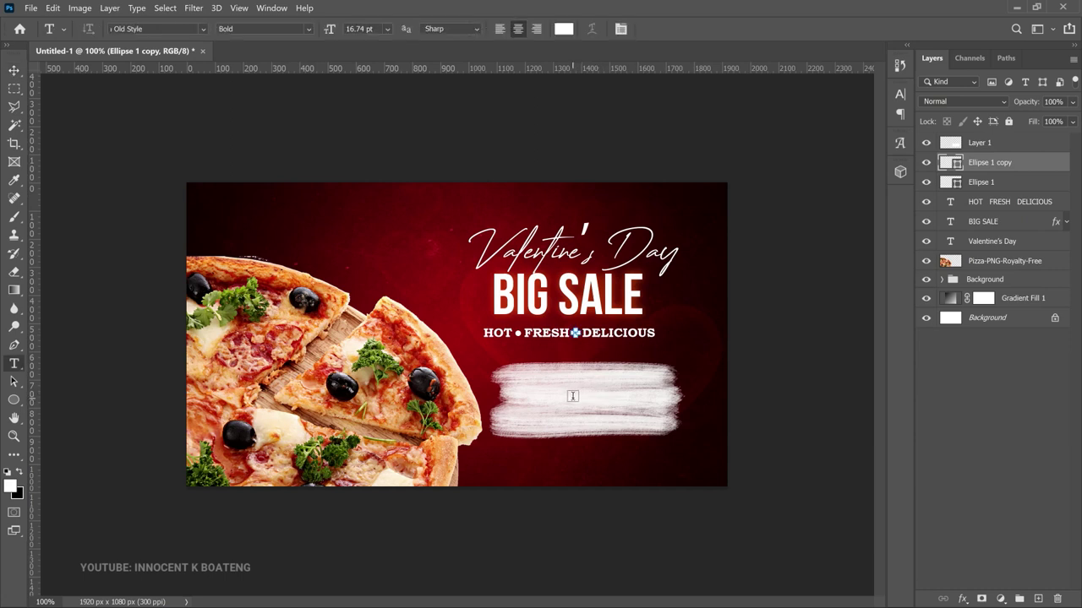
left_click(572, 397)
type("GET 20% OFF ON ALL PURCHASES")
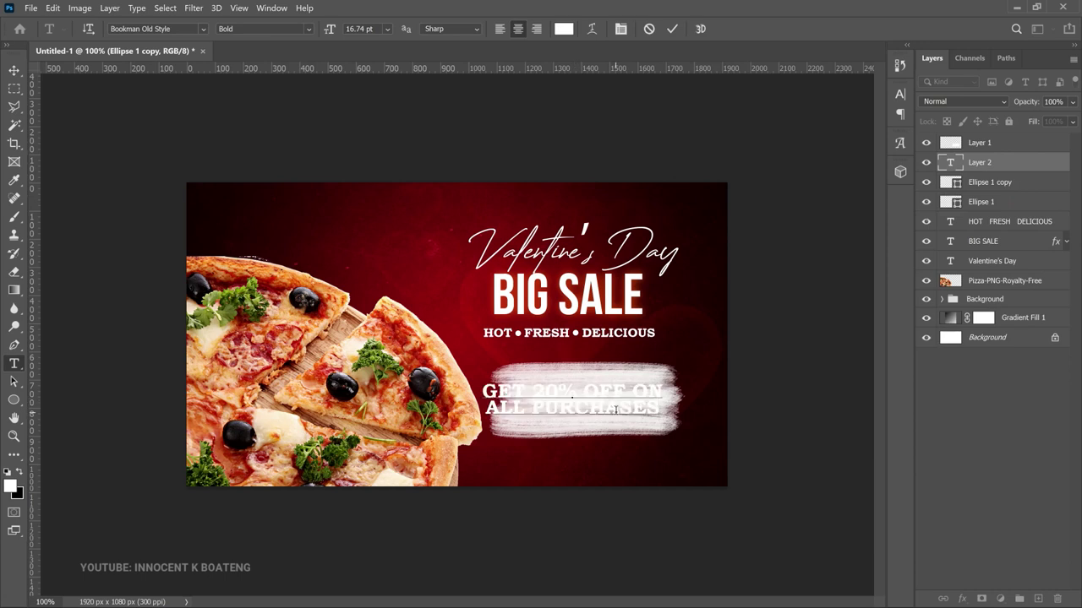
key("ctrl+a")
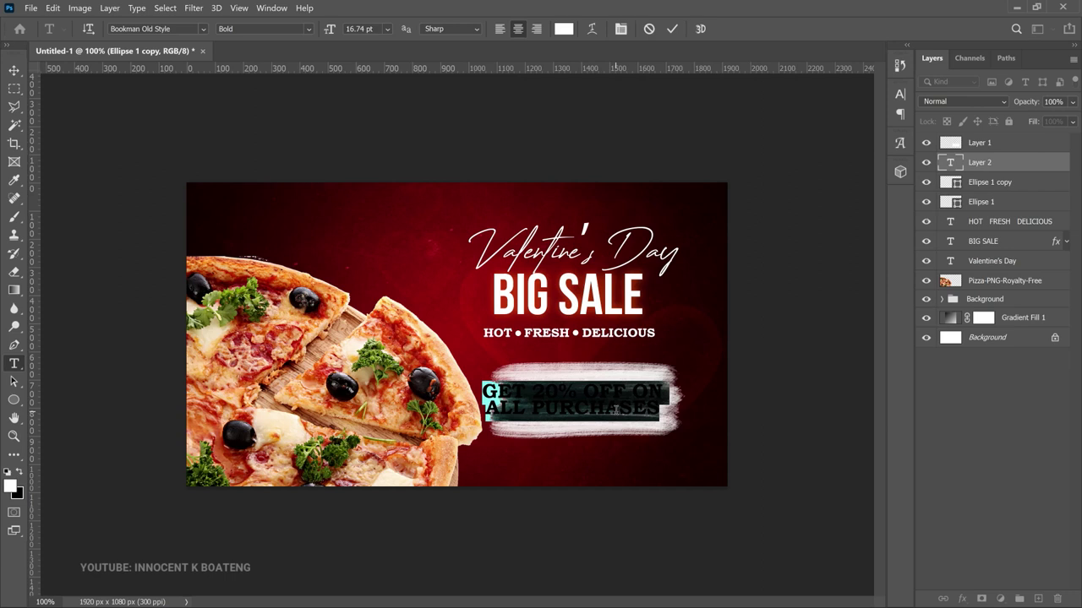
left_click(560, 28)
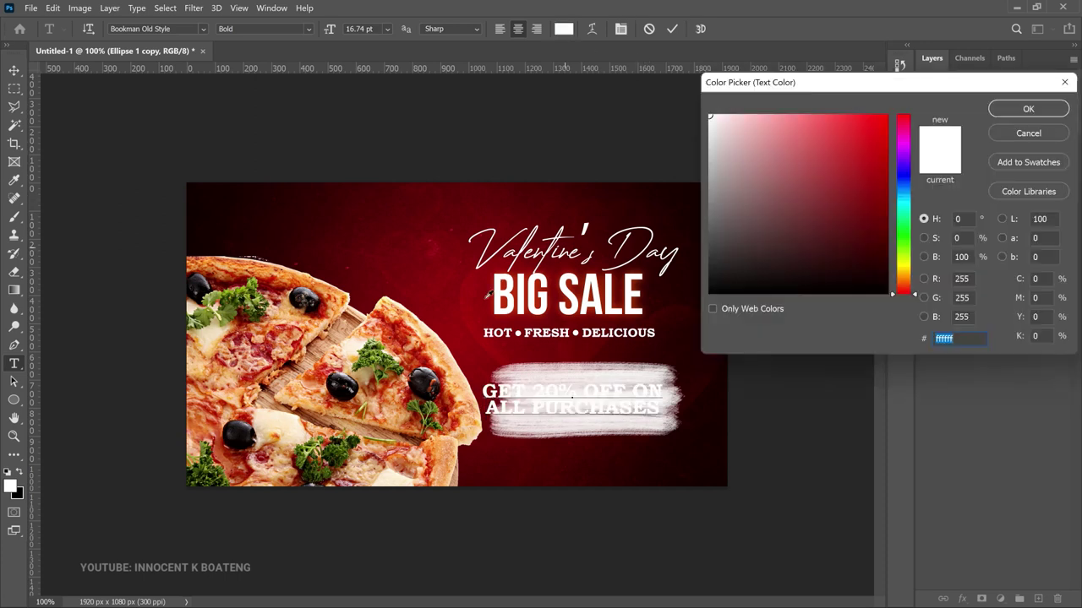
left_click(475, 300)
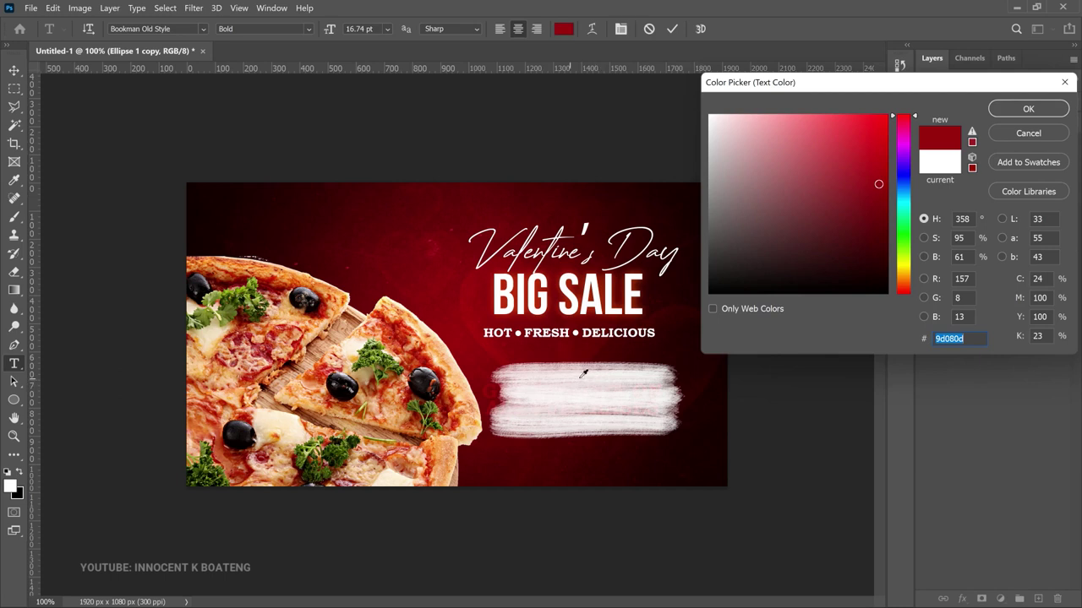
type("360204")
left_click(1025, 110)
left_click(672, 28)
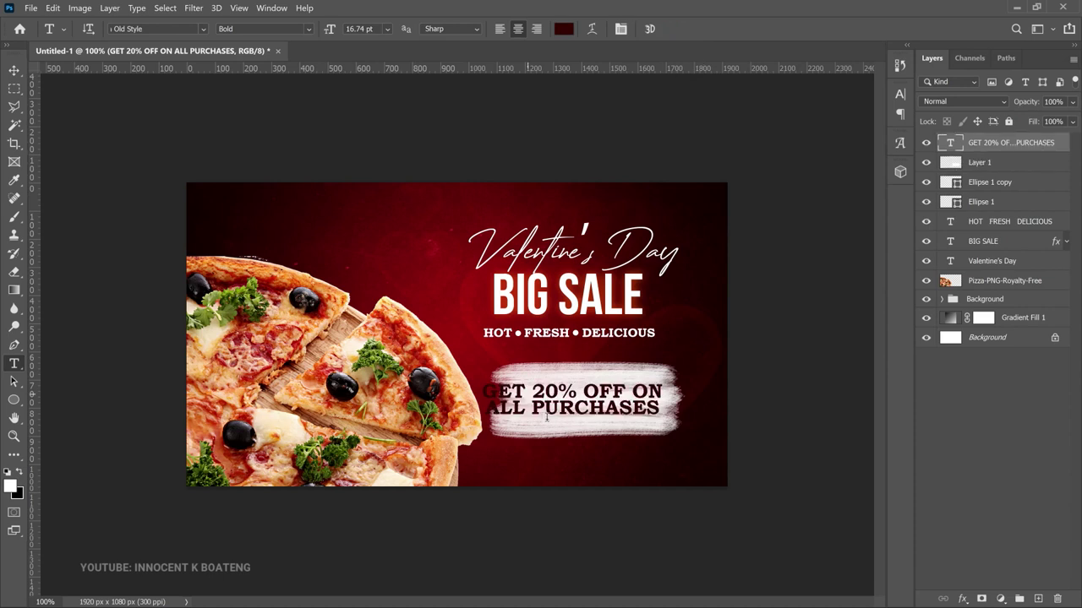
- Recolour the "GET 20% OFF ON ALL PURCHASES" text to the red #98070c sampled from the background beside the paint stroke
left_click(548, 393)
key("ctrl+a")
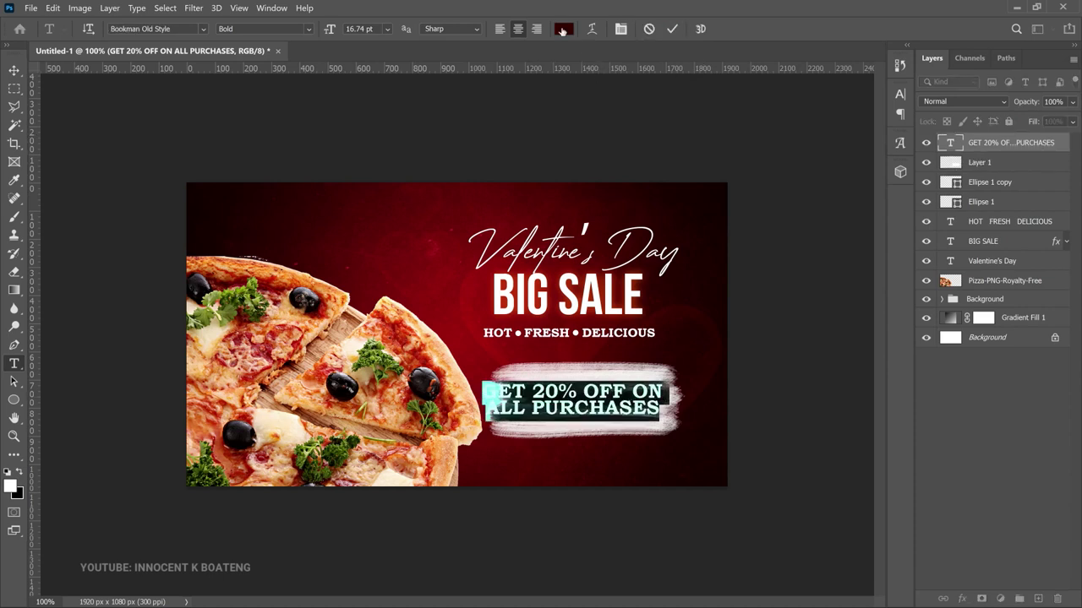
left_click(563, 28)
left_click(497, 355)
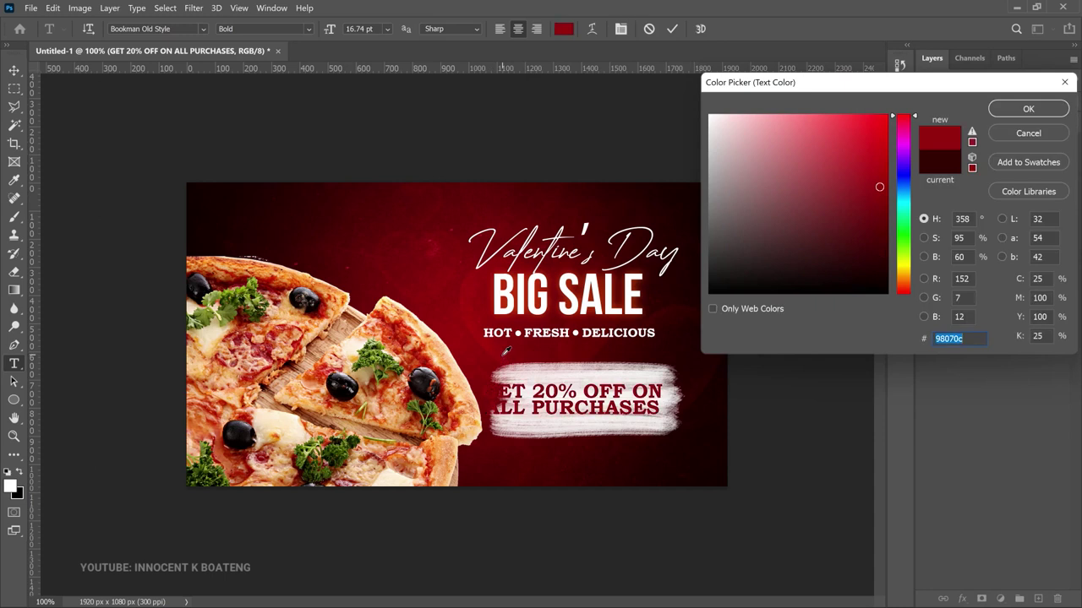
left_click(1038, 107)
left_click(14, 71)
- Scale the offer text down to about 84% so that it fits inside the paint stroke
key("ctrl+t")
left_click_drag(480, 420, 509, 415)
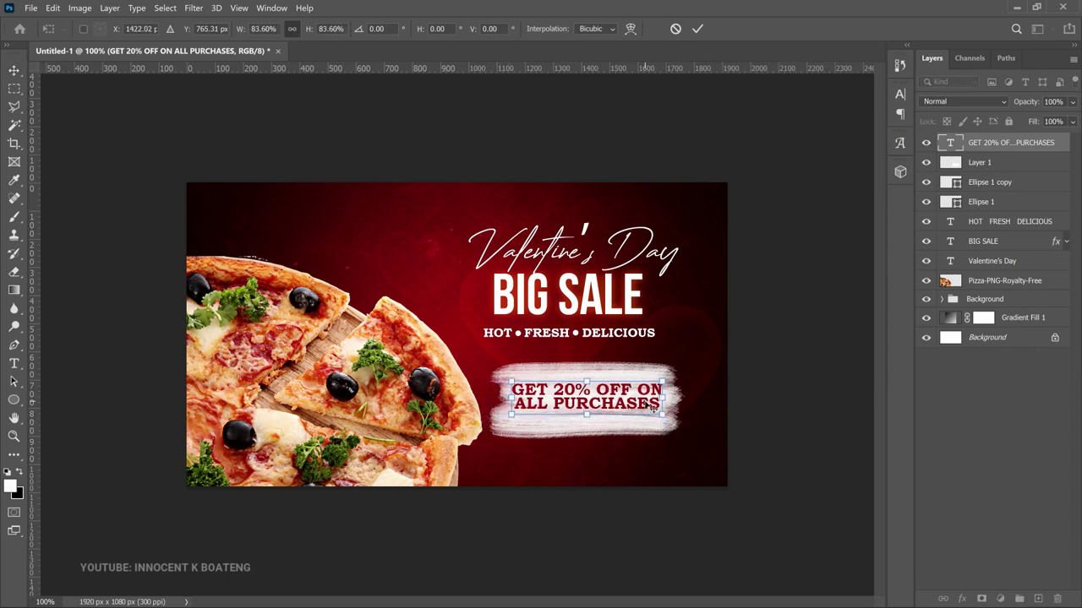
key("Return")
- Squash the white paint stroke vertically about its centre to about 79% of its height
left_click(1030, 163)
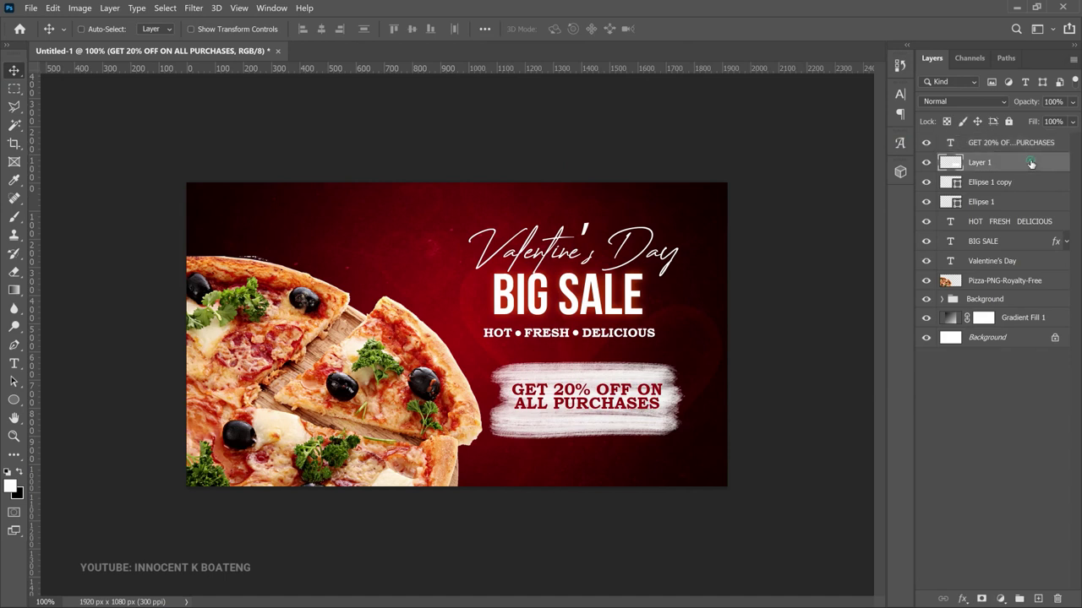
key("ctrl+t")
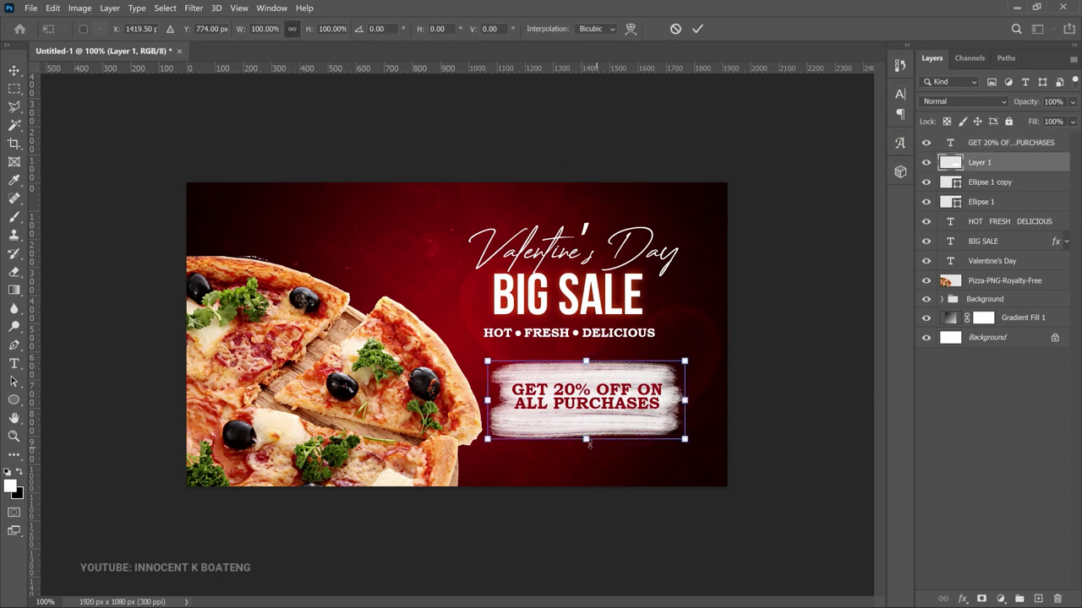
left_click_drag(586, 439, 585, 432)
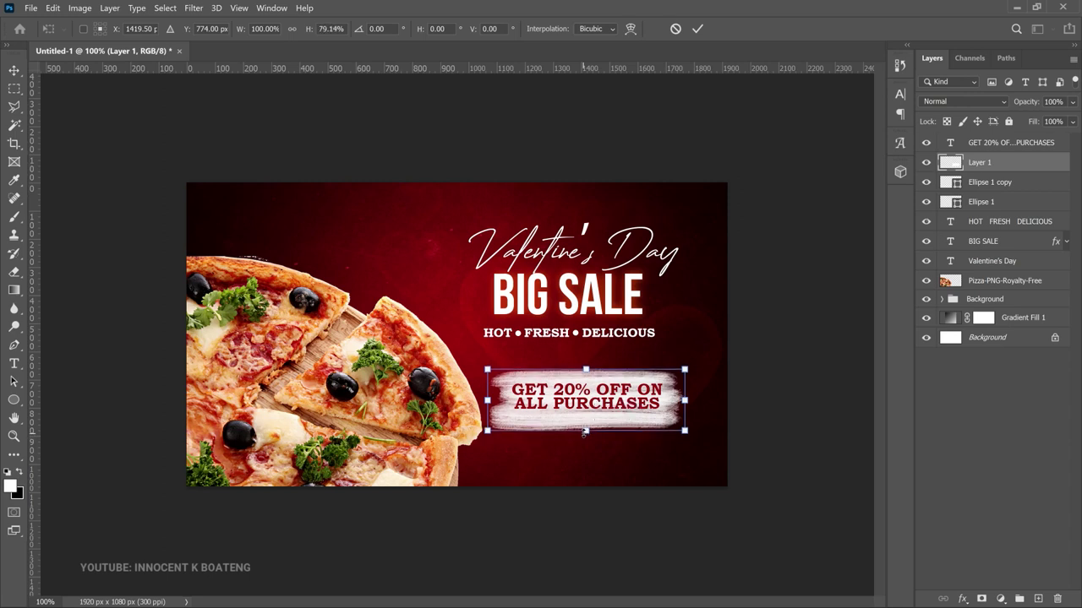
key("Return")
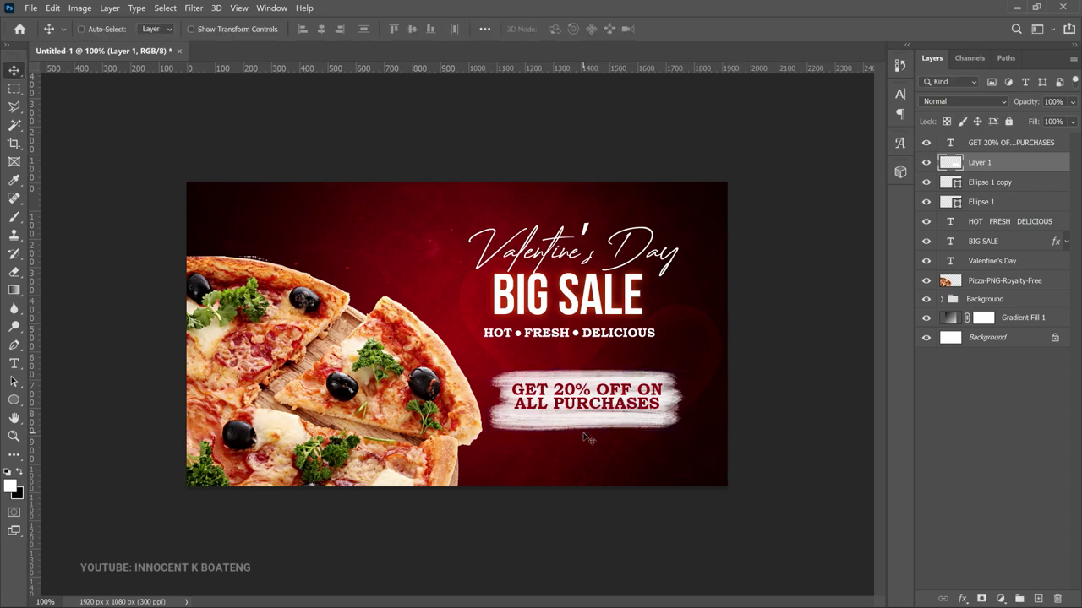
- Scale "Valentine's Day", "BIG SALE", the tagline and its two dots up together to about 107%
left_click(979, 264)
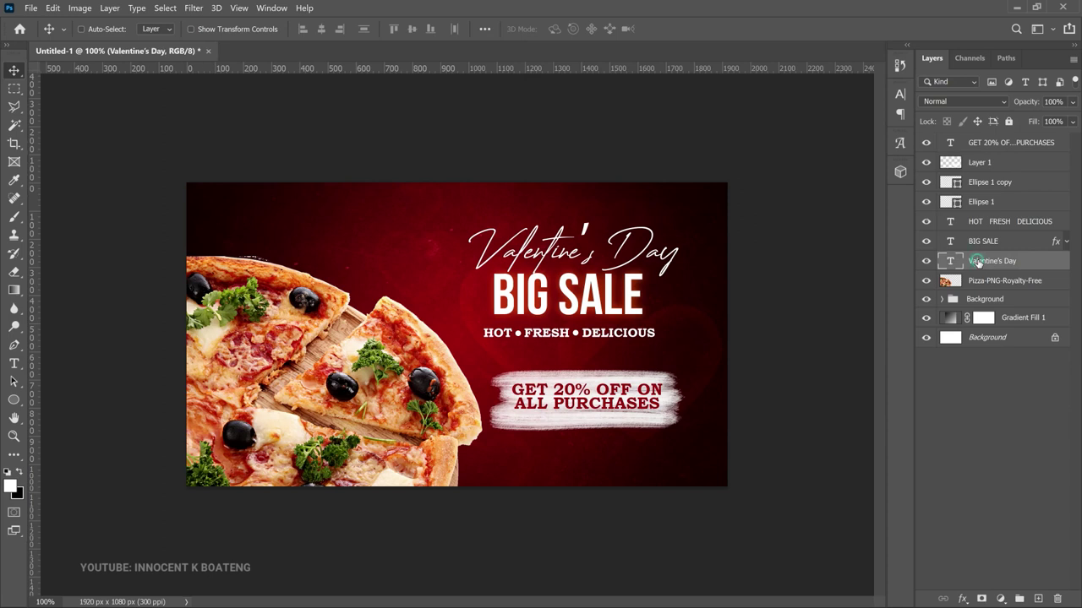
left_click(992, 183, "shift")
key("ctrl")
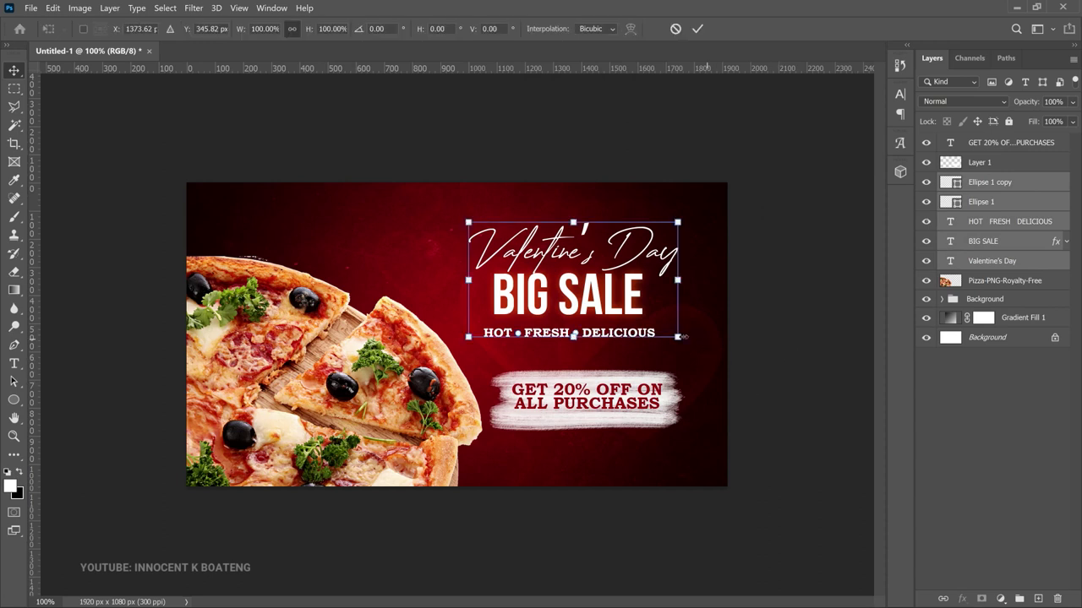
left_click_drag(684, 337, 692, 345)
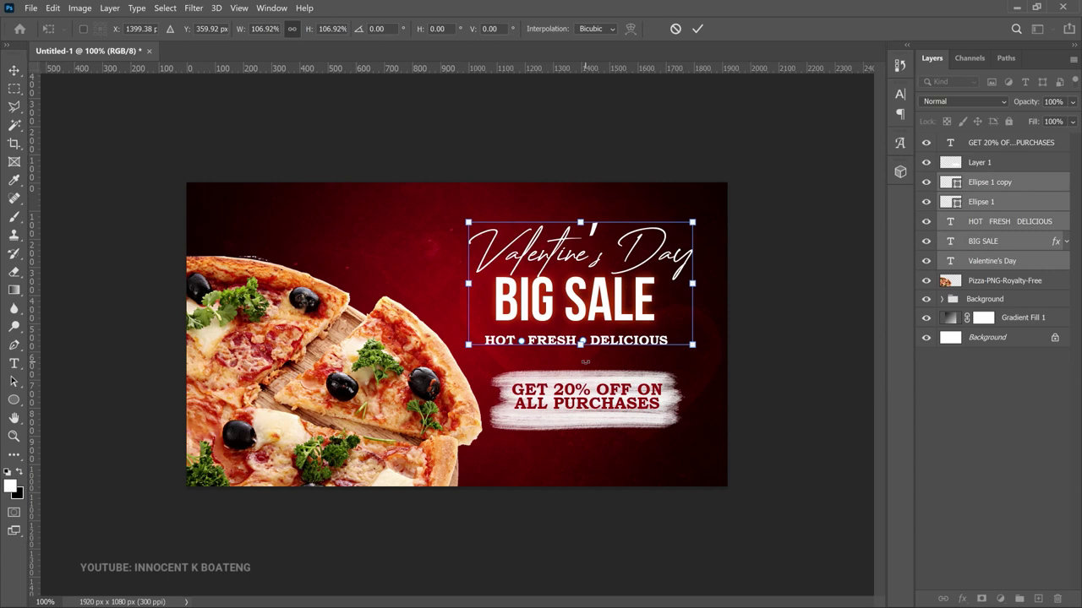
key("Return")
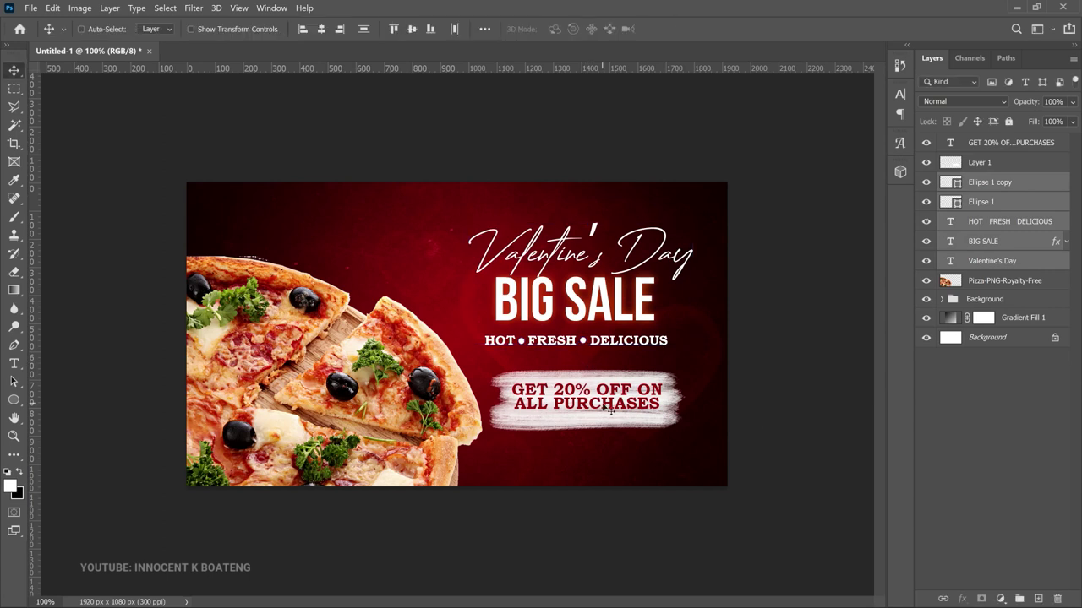
- Move the paint stroke and its offer text together slightly up towards the tagline
left_click(996, 146)
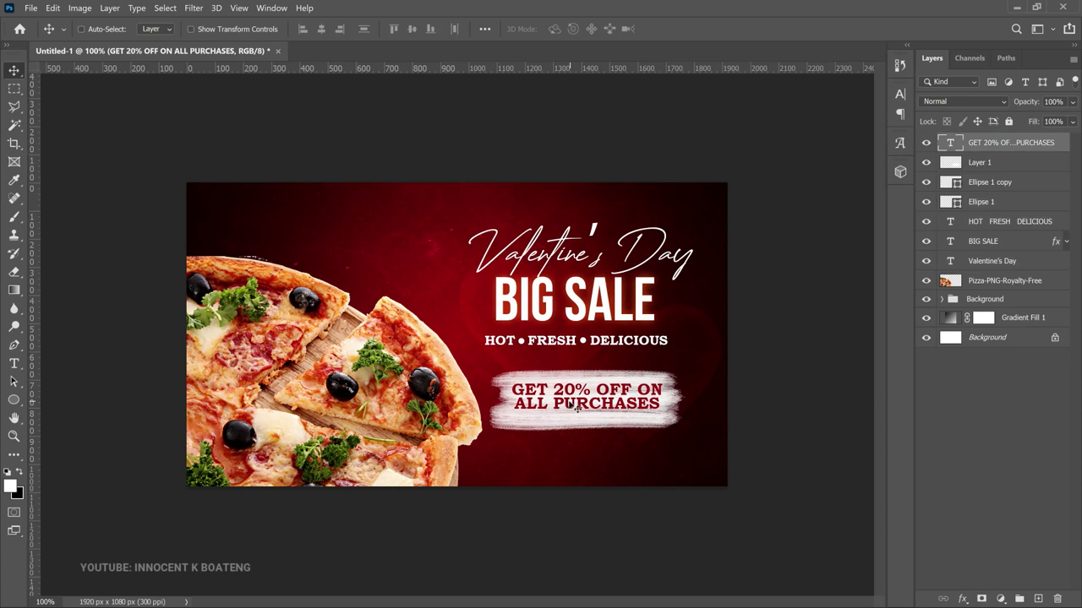
left_click(989, 165)
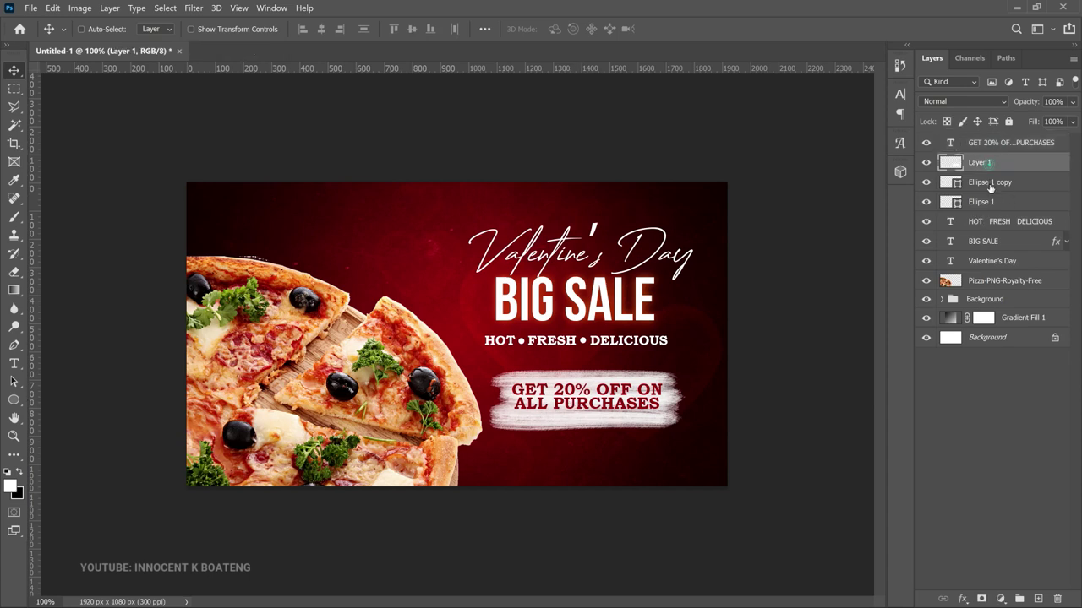
left_click(1006, 143, "shift")
left_click_drag(599, 299, 600, 290)
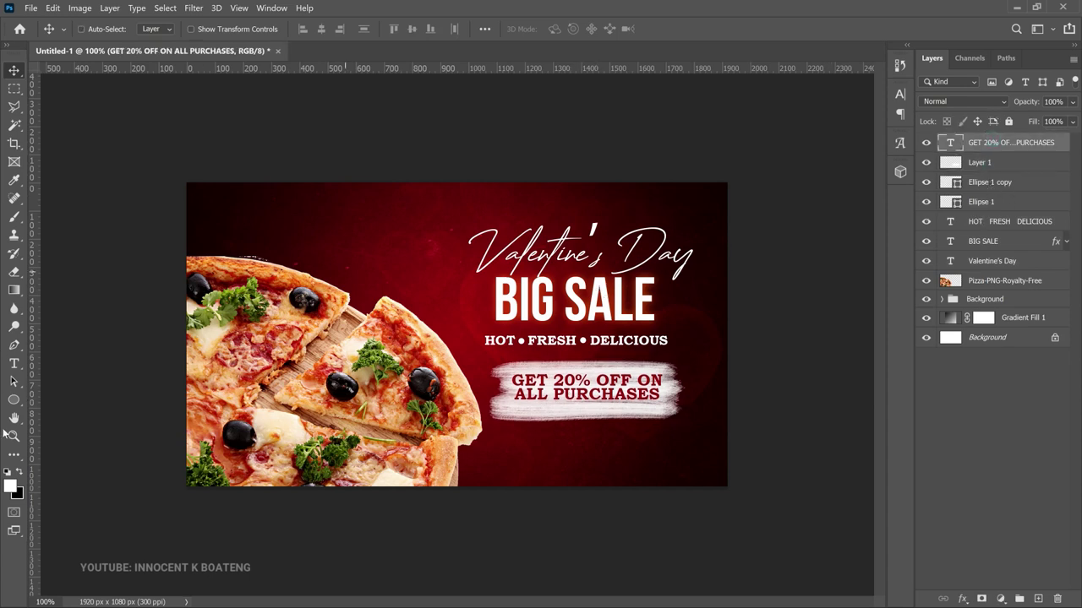
- Draw a white rounded rectangle about 307 × 73 px with a 200 px corner radius and position it below the paint stroke
right_click(13, 399)
left_click(57, 417)
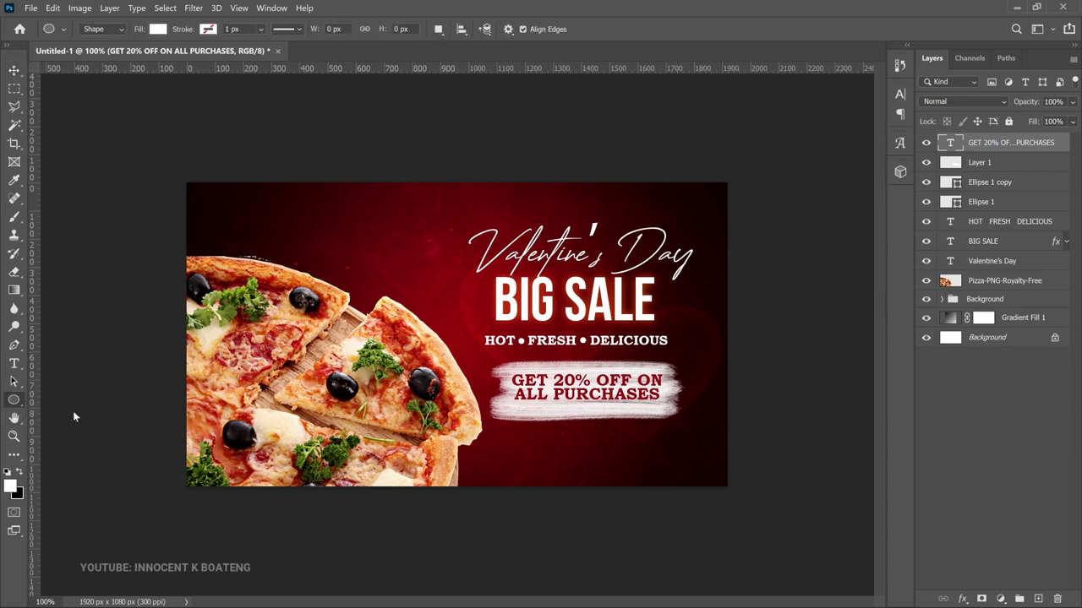
left_click_drag(526, 430, 613, 452)
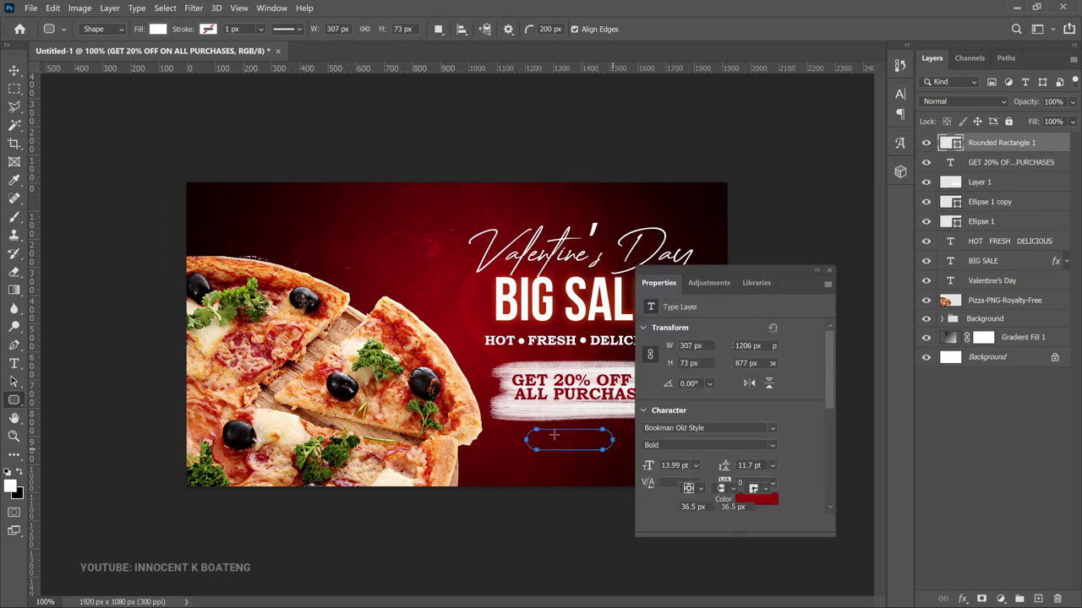
key("v")
mouse_move(510, 446)
left_mouse_down()
mouse_move(538, 448)
mouse_move(514, 444)
left_mouse_up()
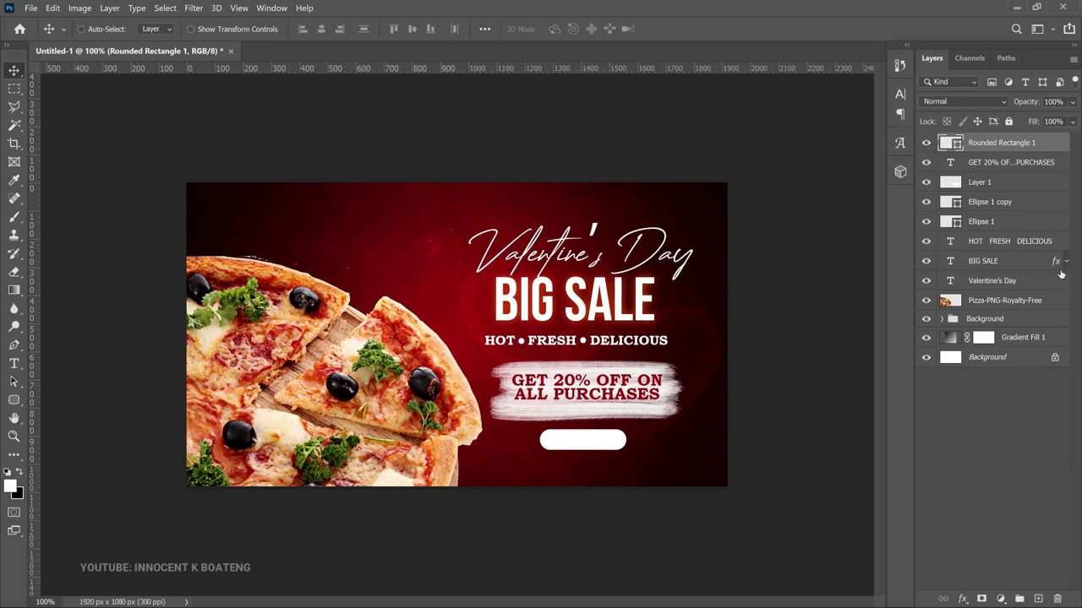
- Copy the Outer Glow effect from "BIG SALE" to the rounded rectangle and centre the button below the offer banner
left_click_drag(1056, 265, 1046, 146)
left_click_drag(612, 440, 607, 440)
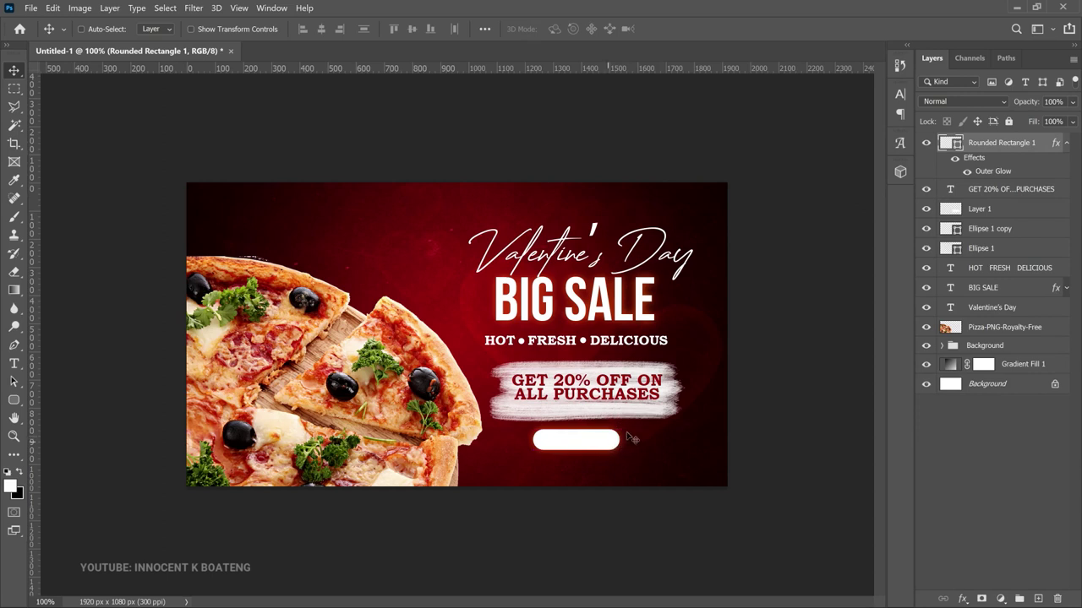
left_click(1066, 145)
- Add the red text "ORDER NOW" and scale it down to fit centred inside the rounded button
key("t")
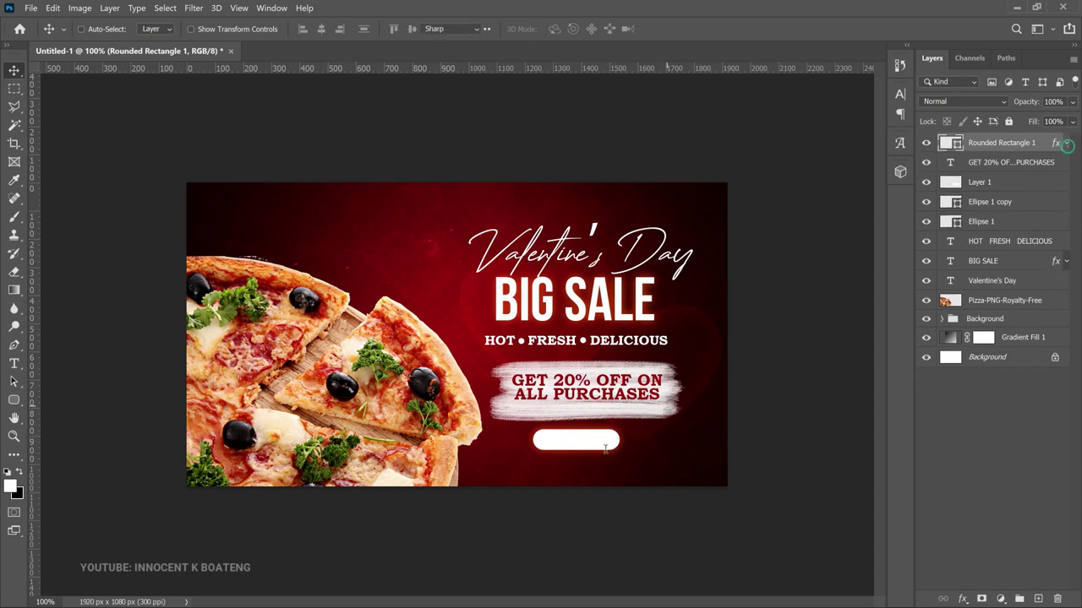
left_click(582, 438)
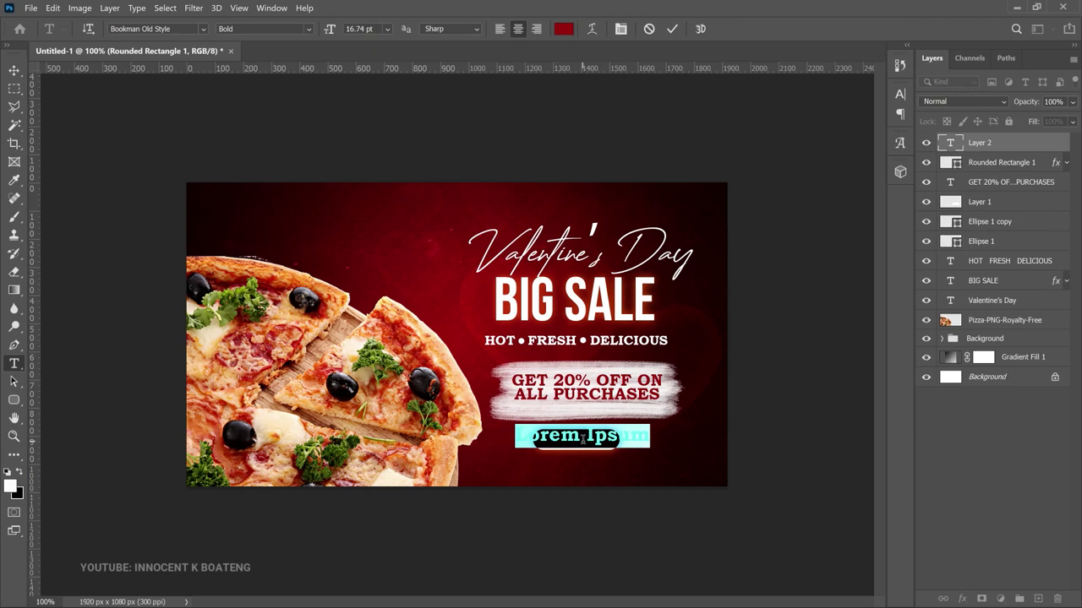
type("ORDER NOW")
key("ctrl+t")
left_click_drag(650, 426, 573, 440)
key("Return")
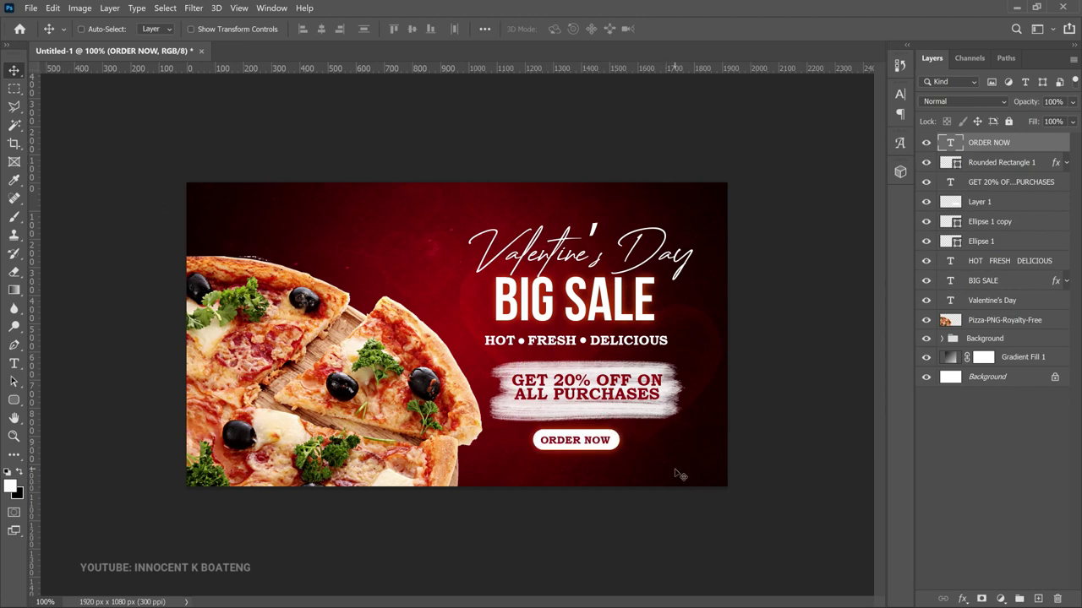
- Duplicate the "ORDER NOW" text below the button and replace the copy's wording with the contact phone number and social media handle
left_click_drag(605, 429, 605, 460)
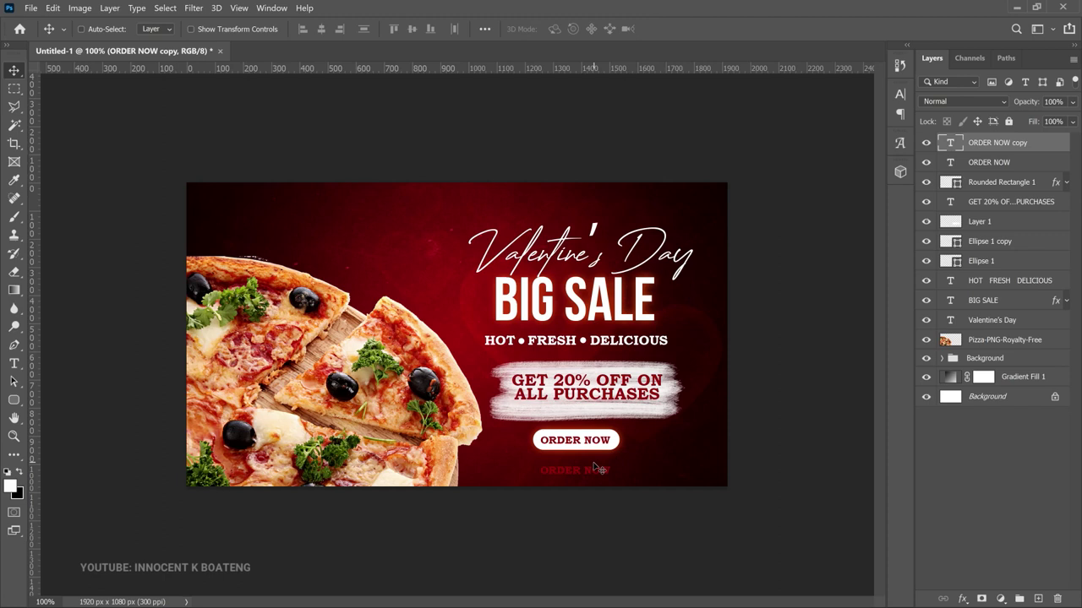
key("t")
left_click(587, 469)
key("ctrl+a")
key("ctrl+v")
key("ctrl+a")
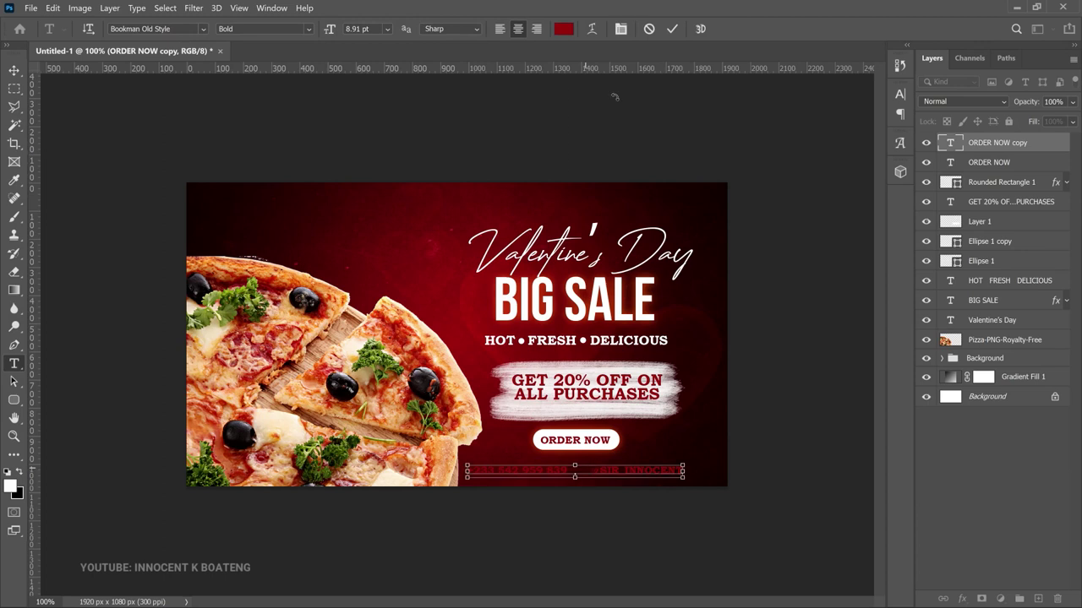
- Set the contact line's text colour to white, #ffffff
left_click(563, 29)
type("ffffff")
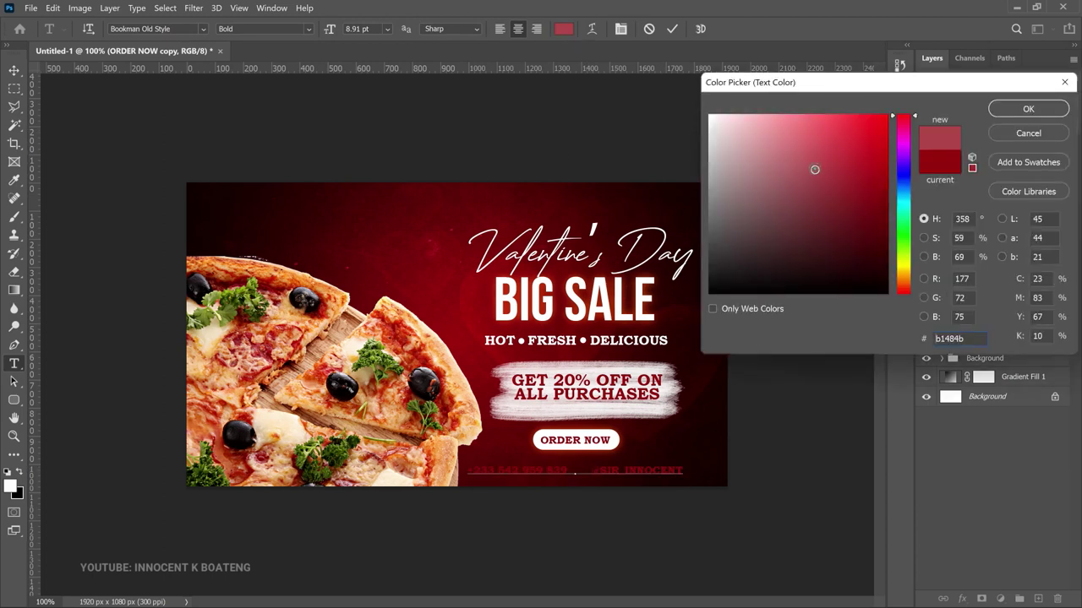
left_click(1023, 110)
left_click(13, 70)
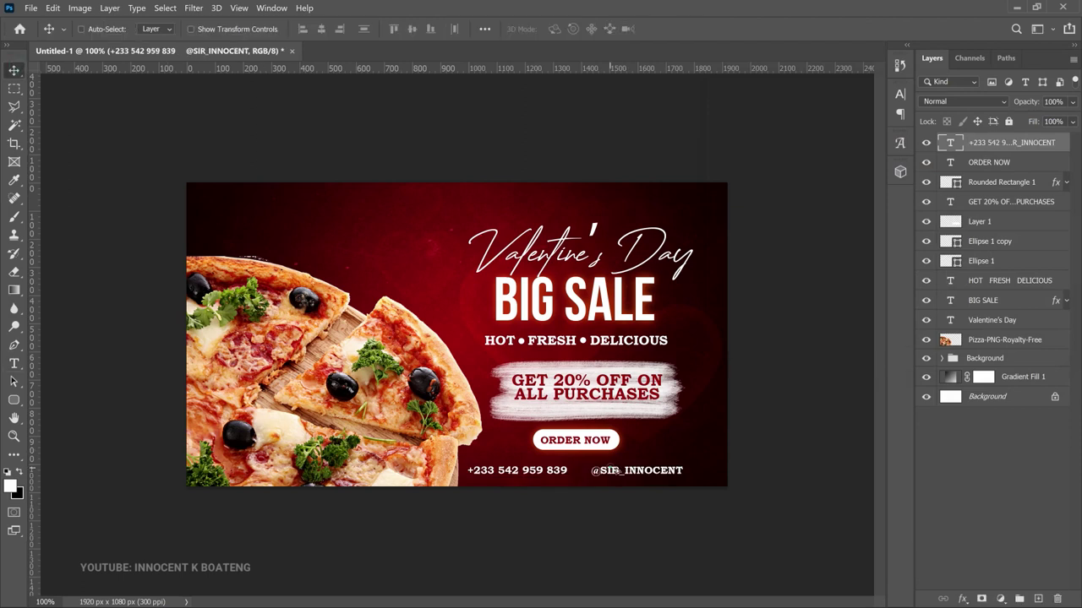
- Scale the contact line down to about 88% and move it up slightly from the canvas edge
scroll(619, 475, "up", 1)
key("ctrl+t")
left_click_drag(311, 425, 337, 423)
left_click_drag(742, 422, 714, 409)
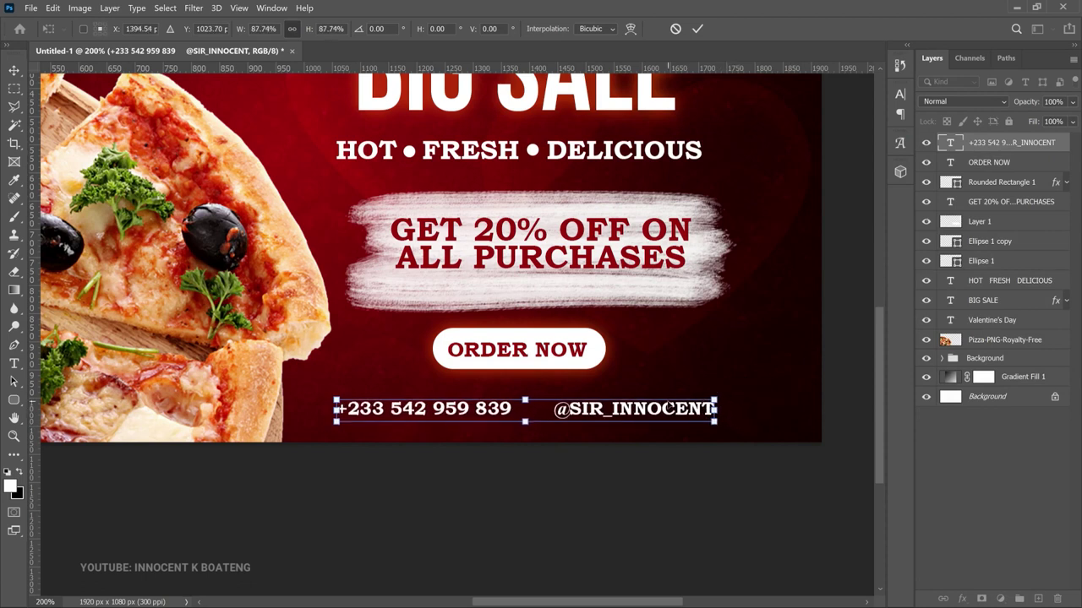
key("Return")
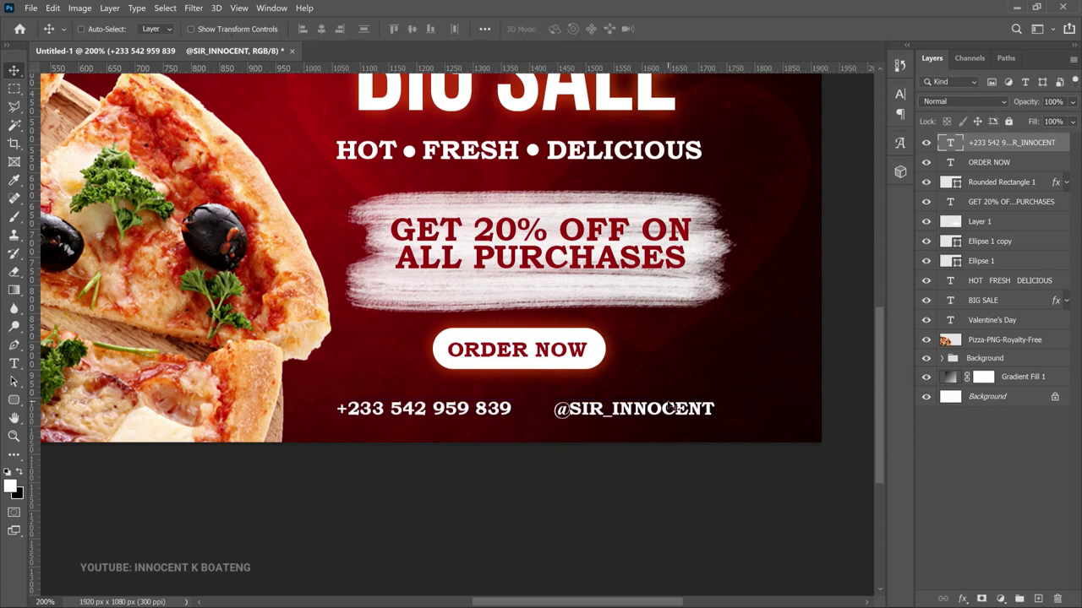
- Place the embedded phone icon clipart4338324, scale it down to text height and position it just before the contact phone number
scroll(647, 295, "down", 2)
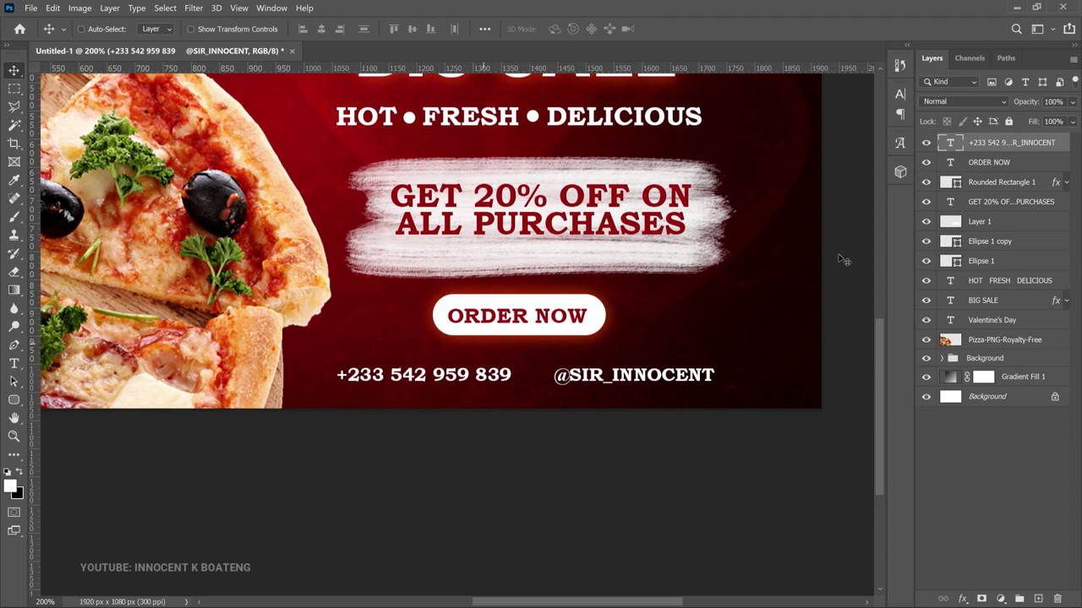
left_click(30, 8)
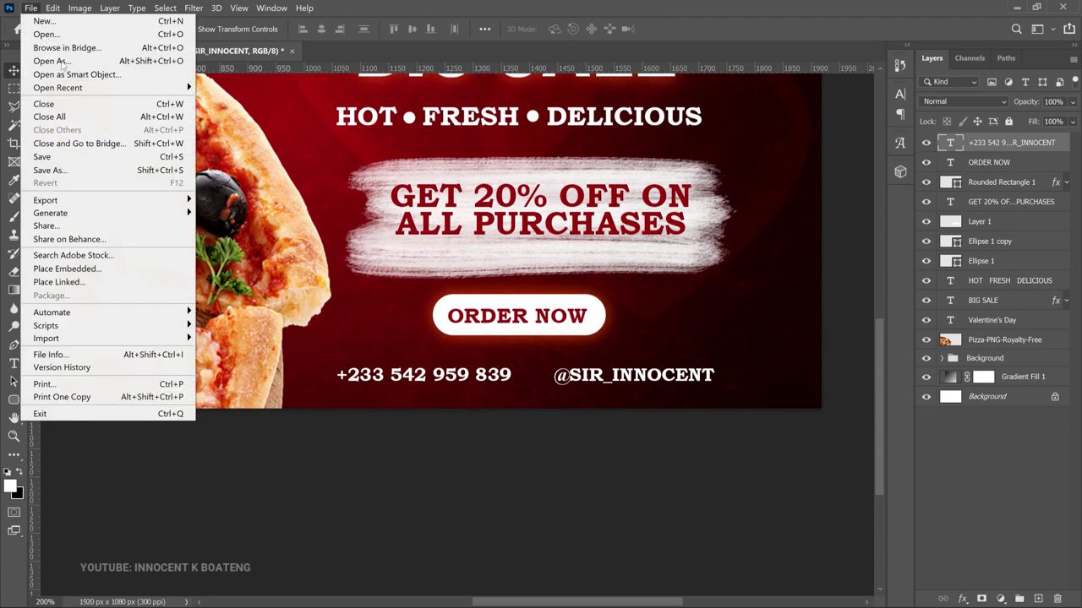
left_click(102, 270)
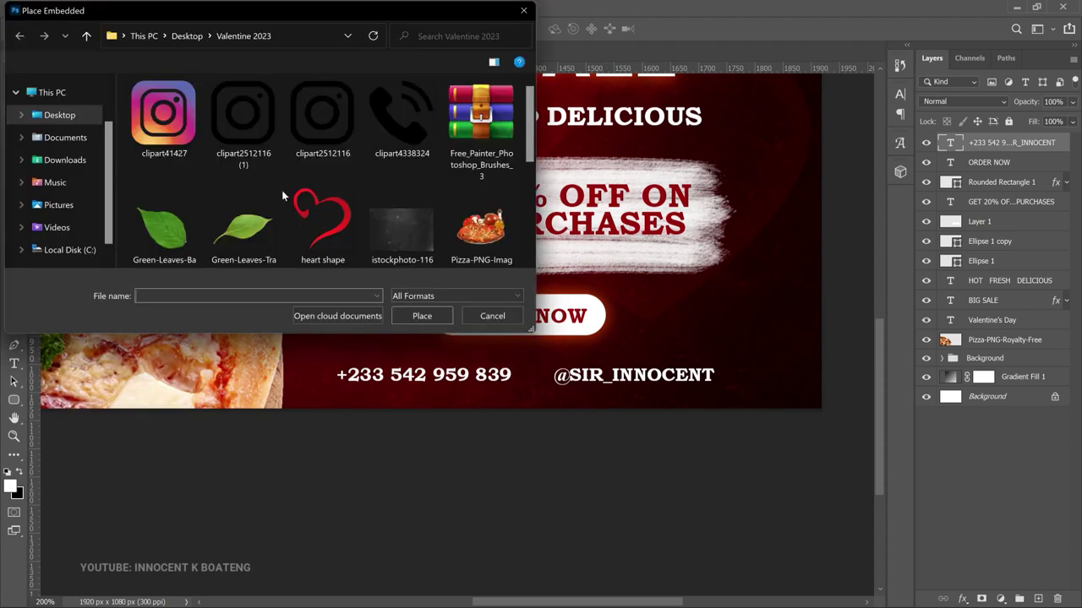
double_click(420, 149)
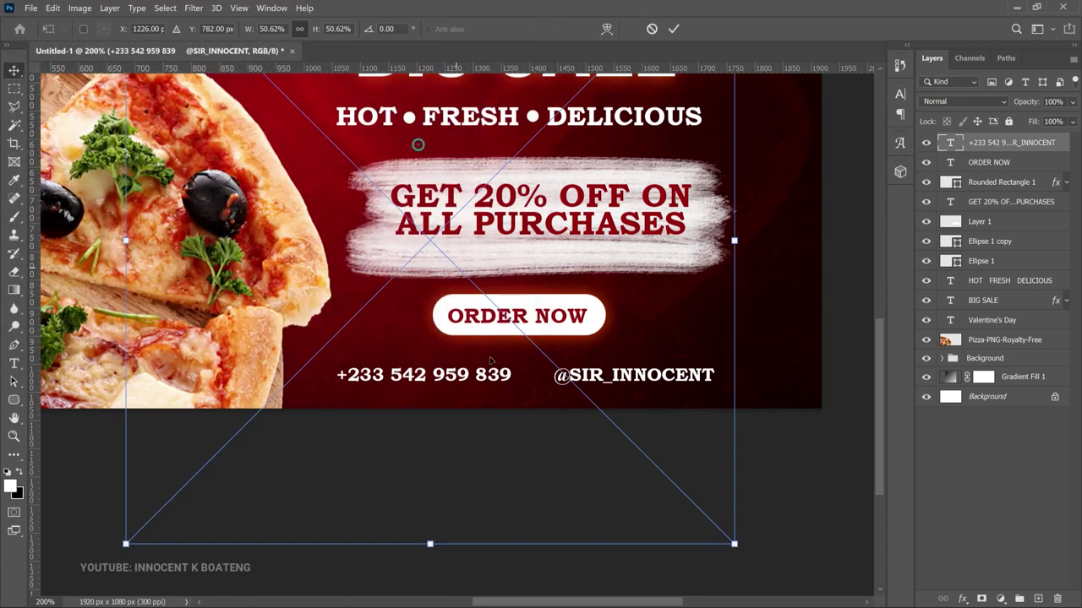
left_click_drag(731, 544, 375, 184)
left_click_drag(369, 118, 318, 387)
key("Return")
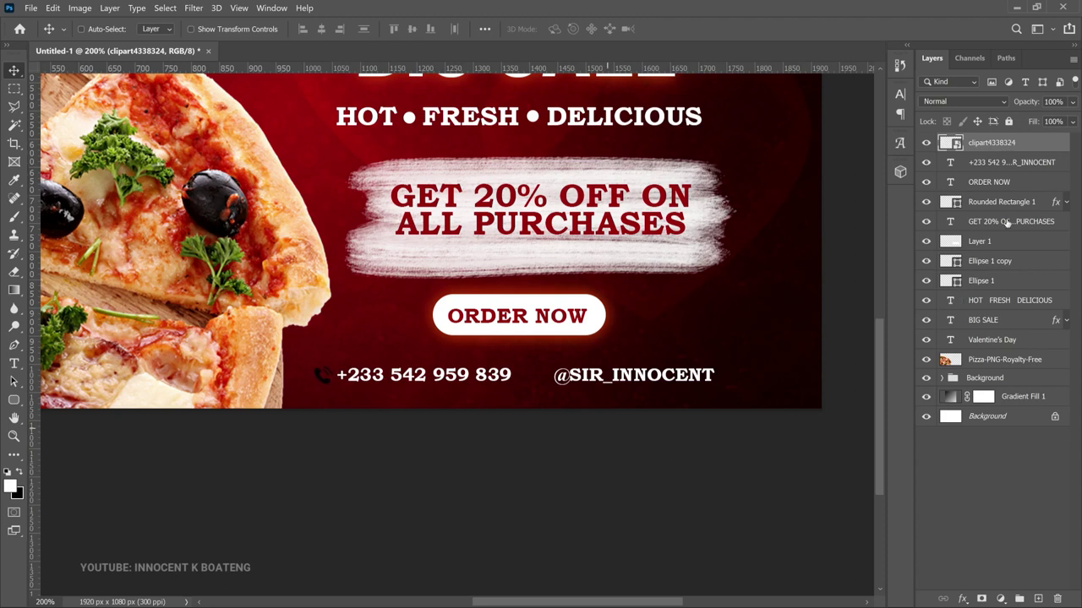
- Rasterize the phone icon layer and apply a white #ffffff Color Overlay at 100% opacity
right_click(1021, 142)
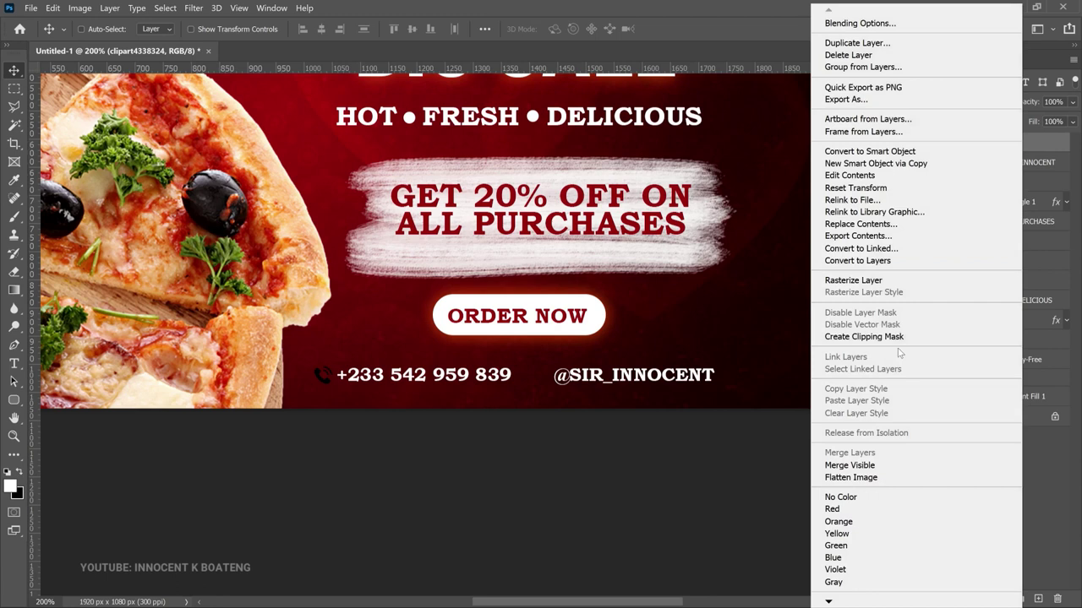
left_click(853, 280)
right_click(996, 142)
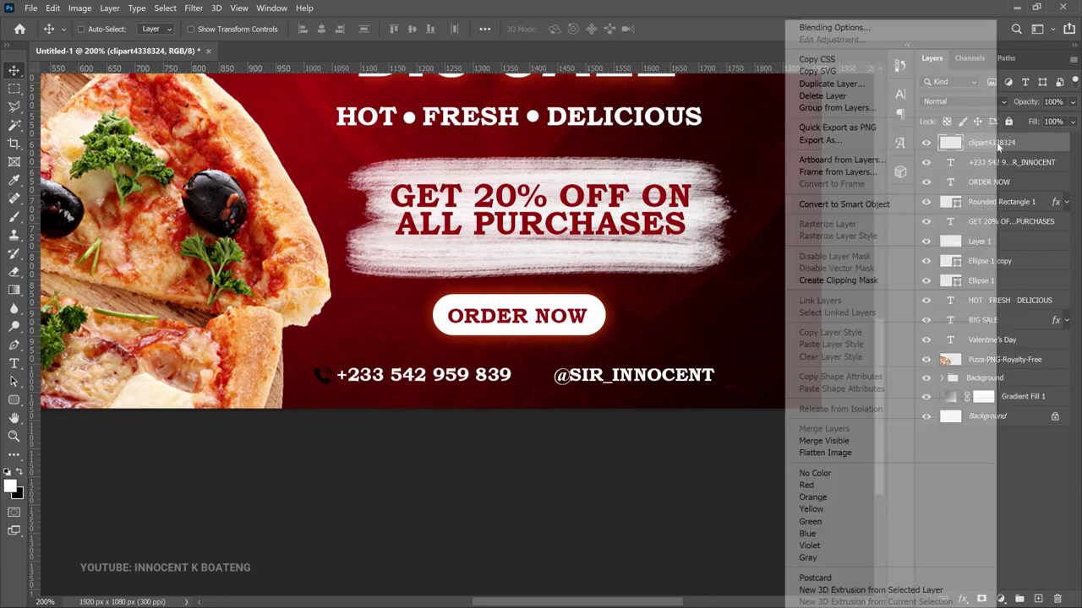
left_click(850, 27)
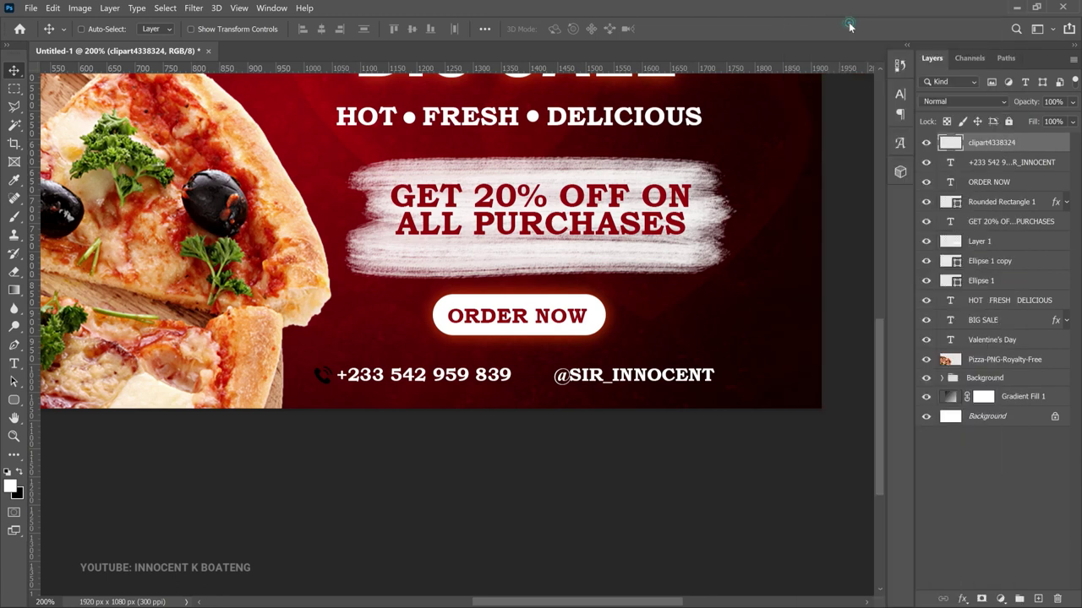
left_click(532, 292)
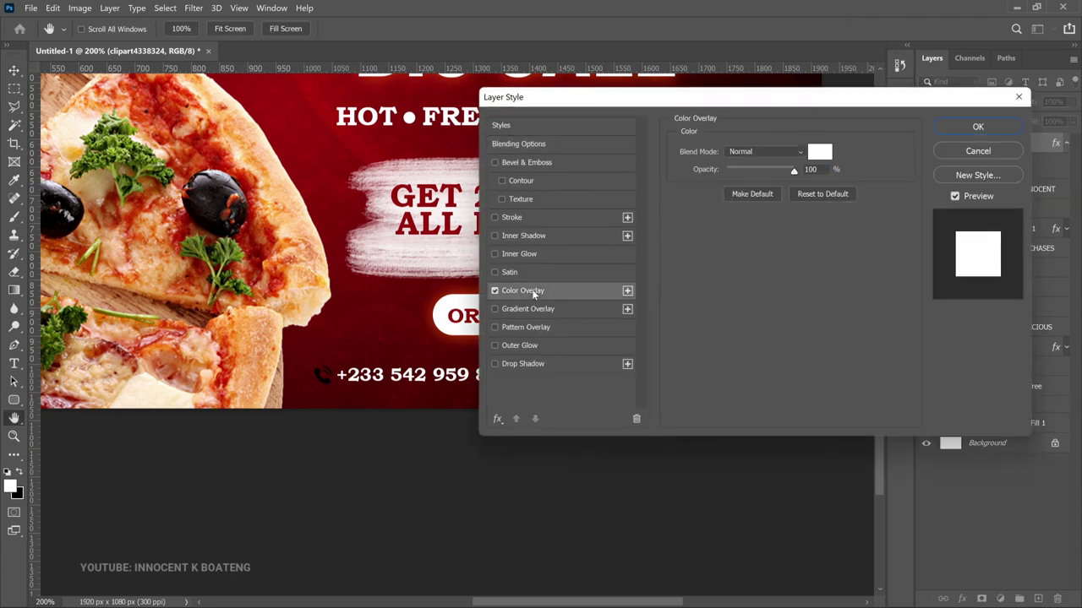
left_click(828, 152)
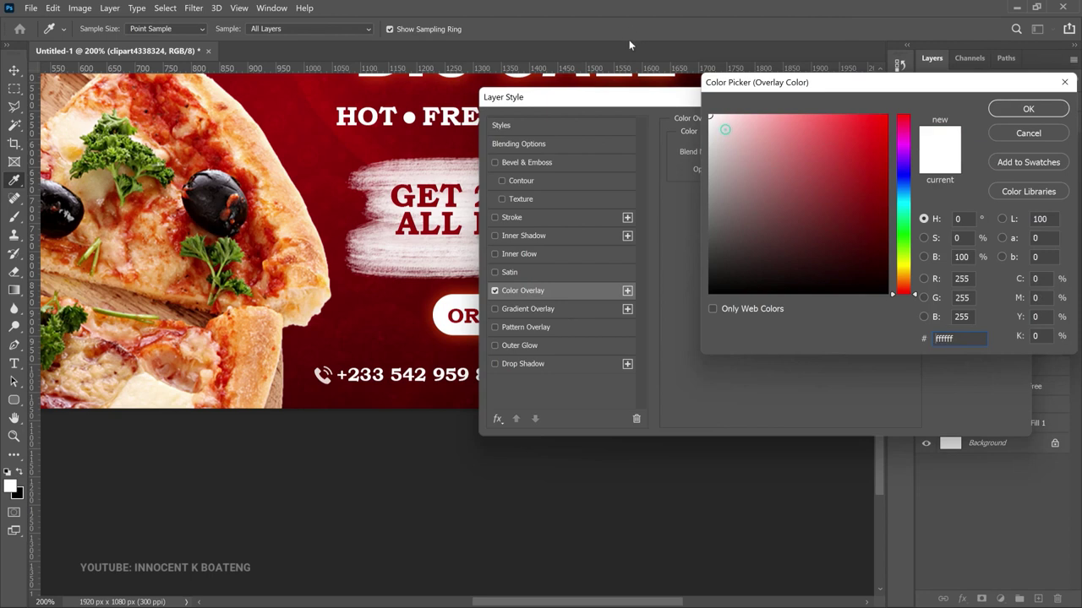
left_click(1012, 111)
left_click(988, 131)
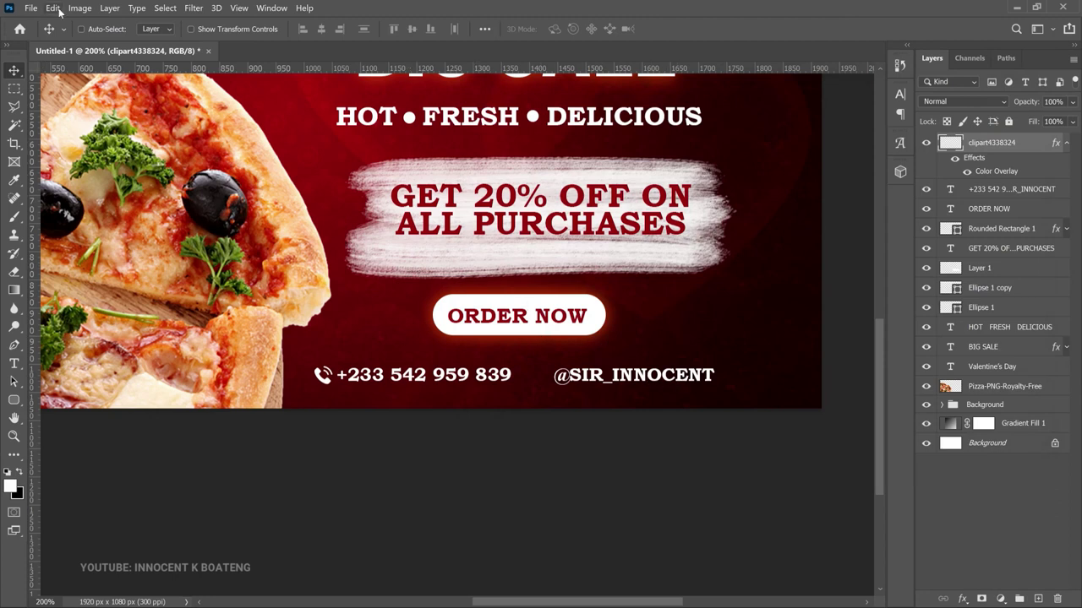
- Place the embedded Instagram icon clipart2512116 and scale it down to a small icon above the contact phone number
left_click(30, 8)
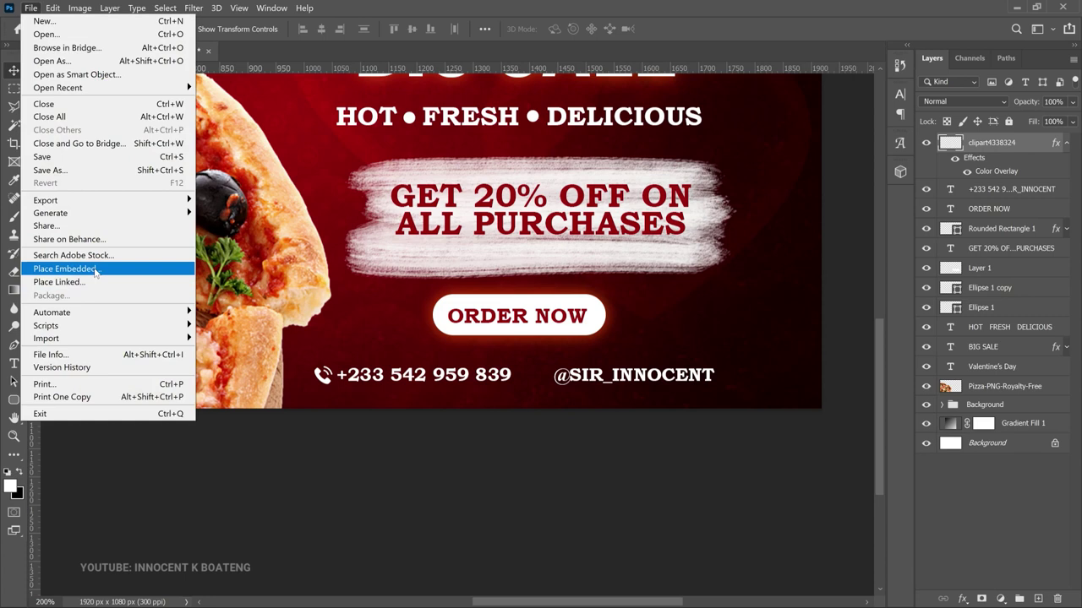
left_click(85, 269)
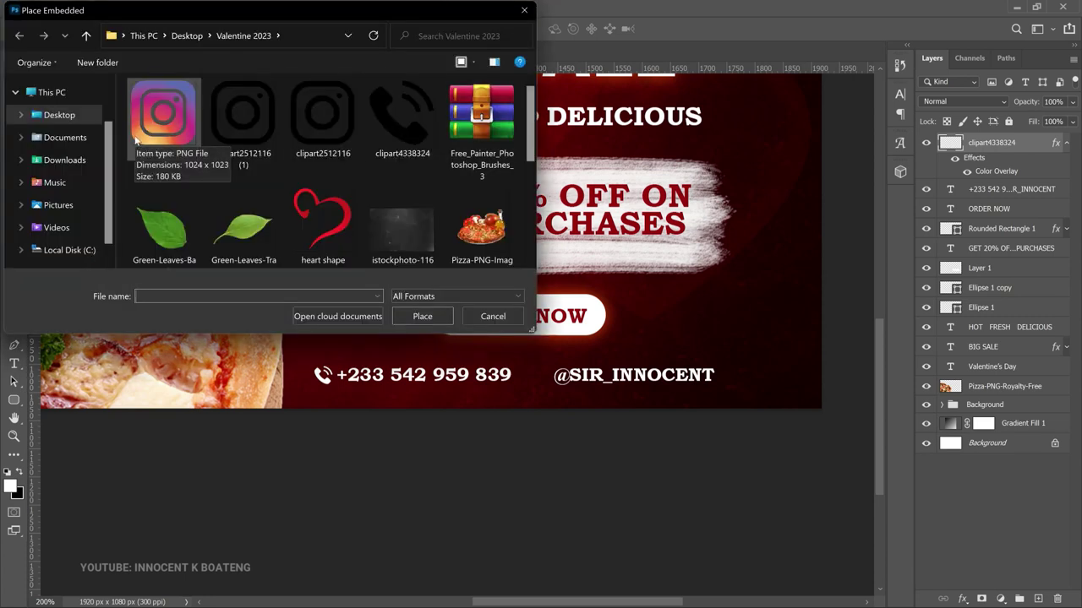
double_click(317, 128)
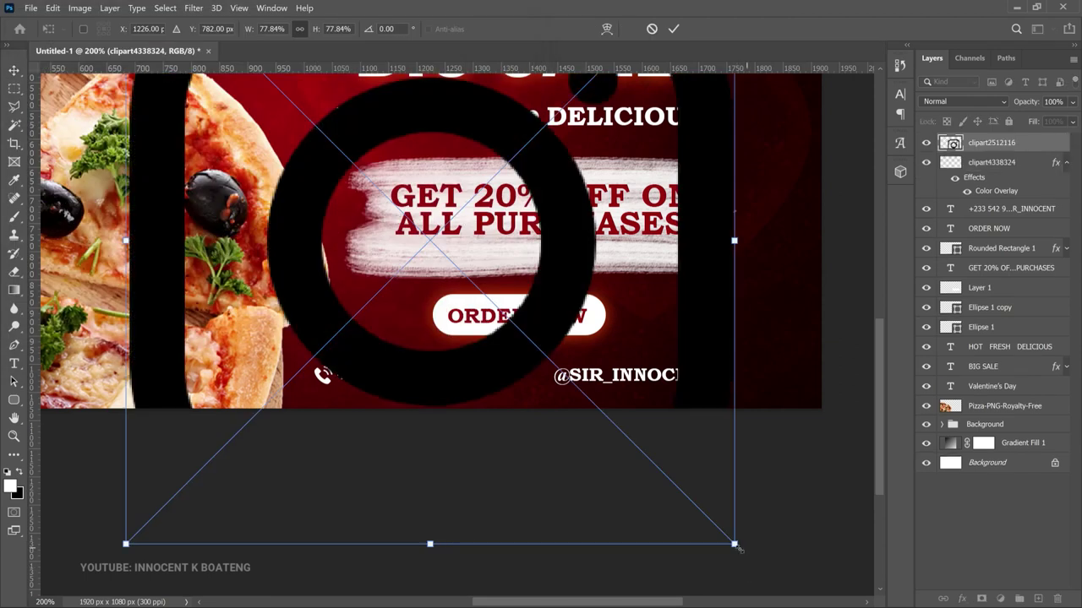
left_click_drag(732, 545, 541, 334)
left_click_drag(513, 154, 363, 322)
key("Return")
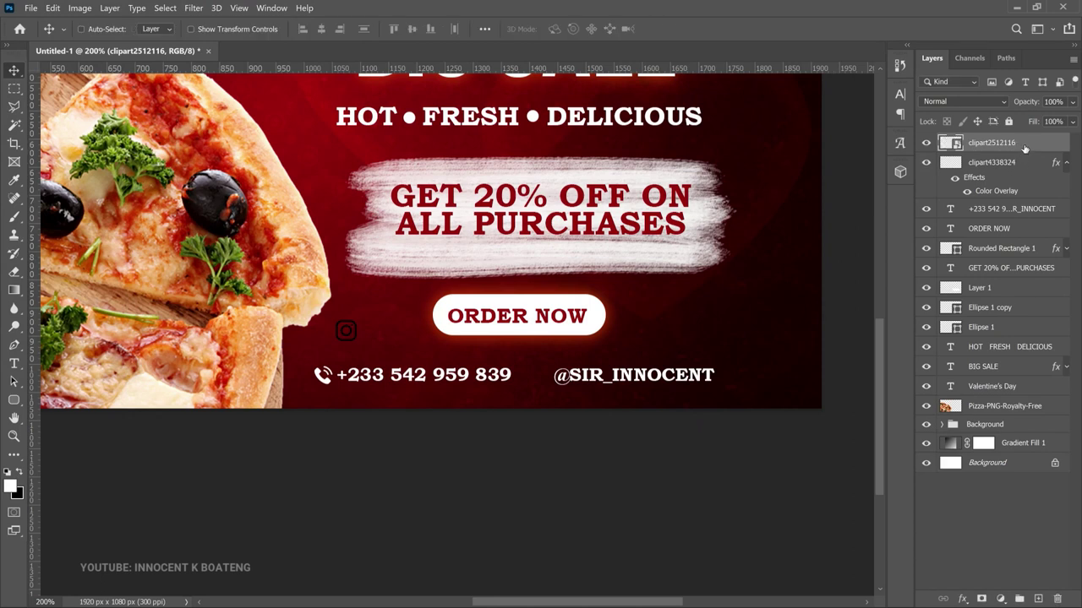
- Rasterize the Instagram icon, copy the phone icon's Color Overlay onto it and move it just before the social media handle
right_click(1023, 149)
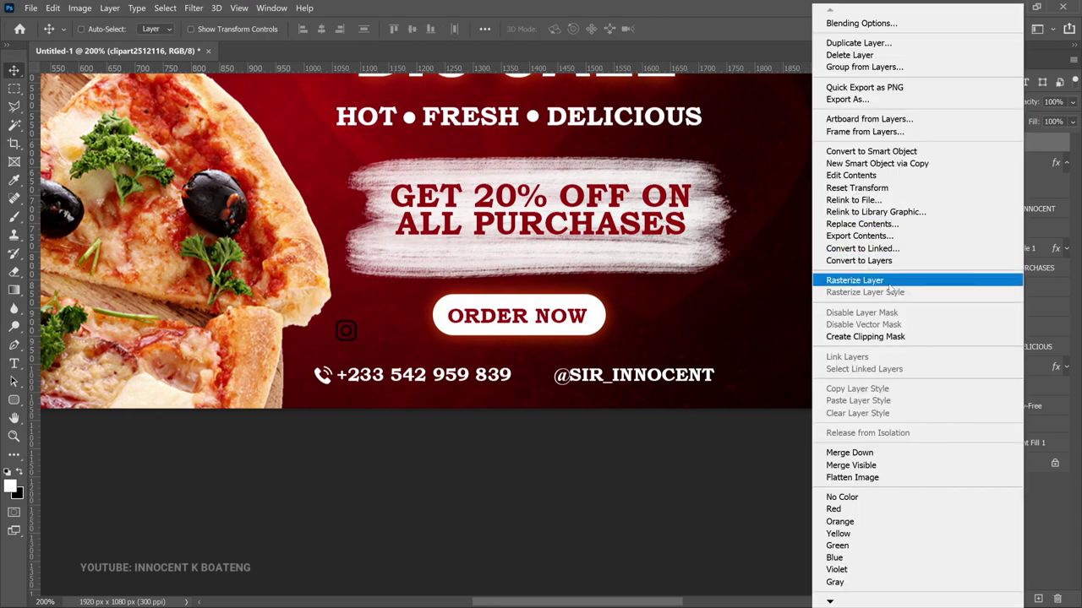
left_click(889, 284)
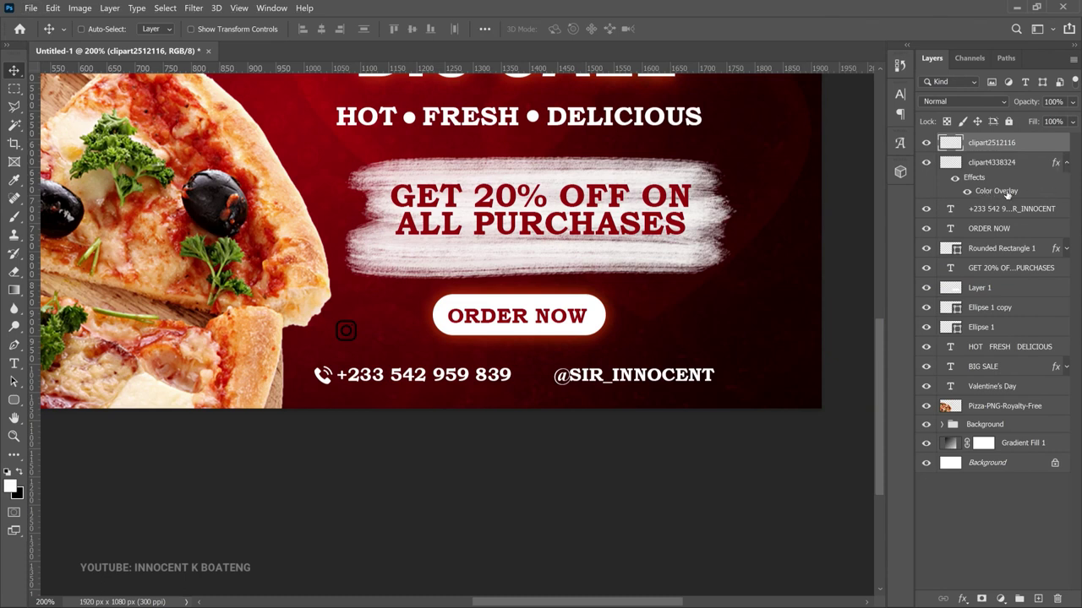
left_click_drag(1055, 157, 1055, 143)
left_click_drag(346, 331, 538, 375)
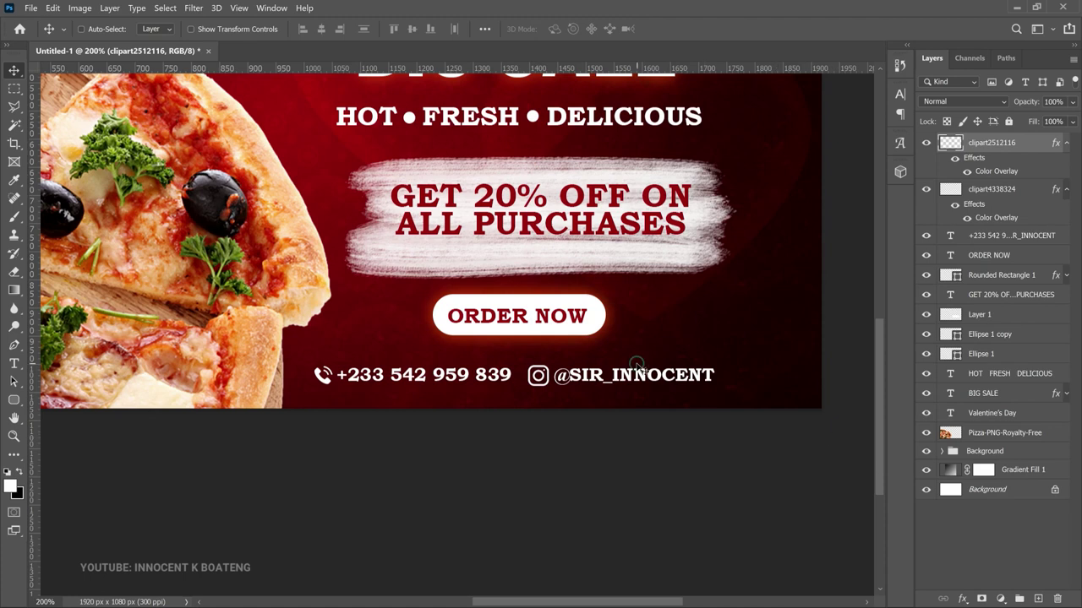
- Group the contact text with both icons and shift the group slightly right to centre it under the offer banner
key("ctrl+0")
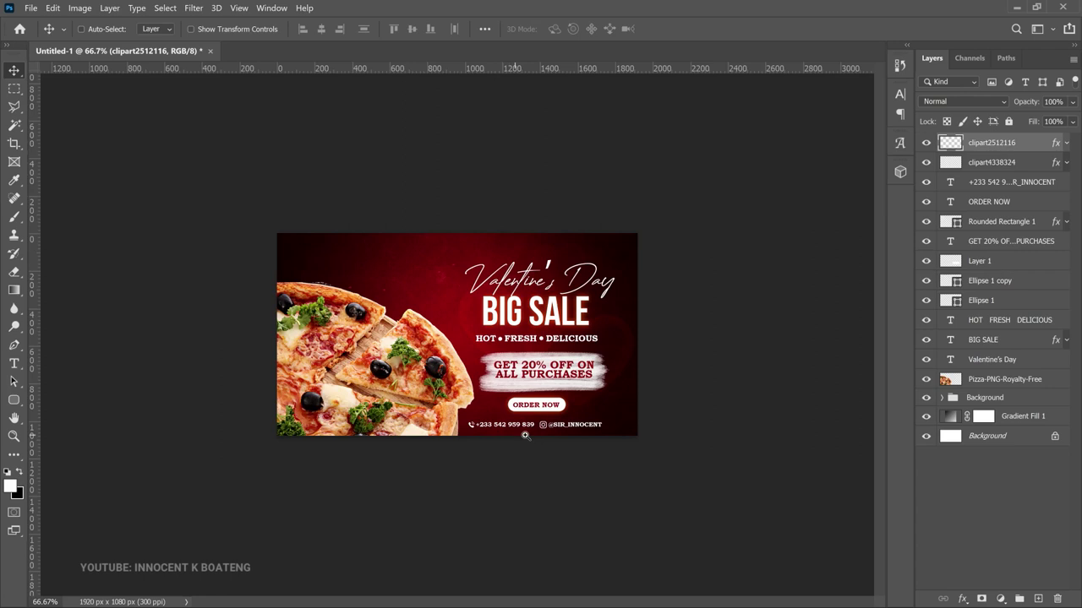
key("ctrl+plus")
key("ctrl+plus")
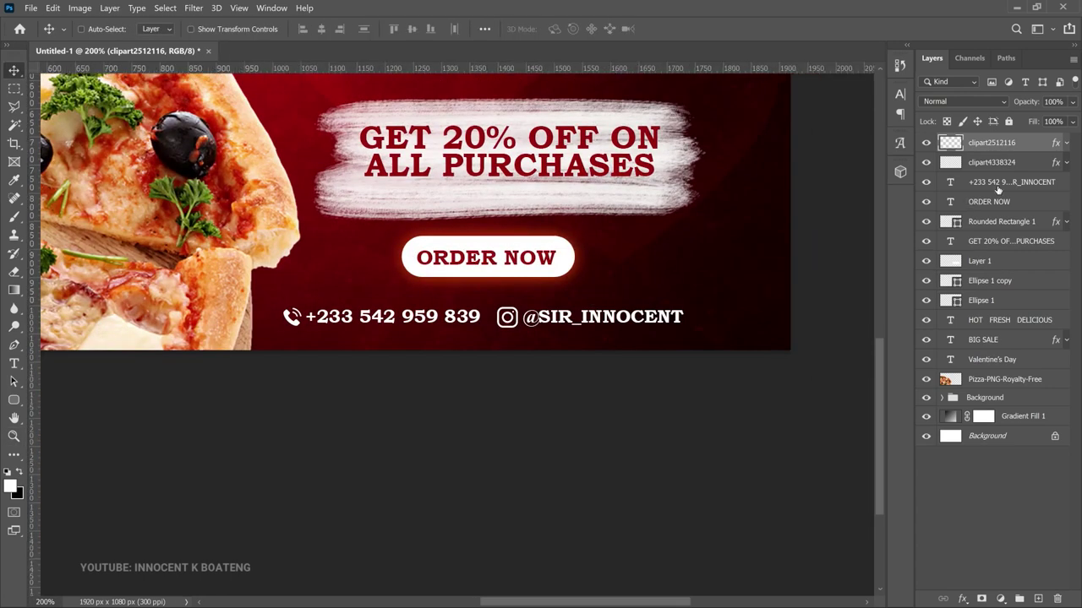
left_click(997, 181, "shift")
key("ctrl")
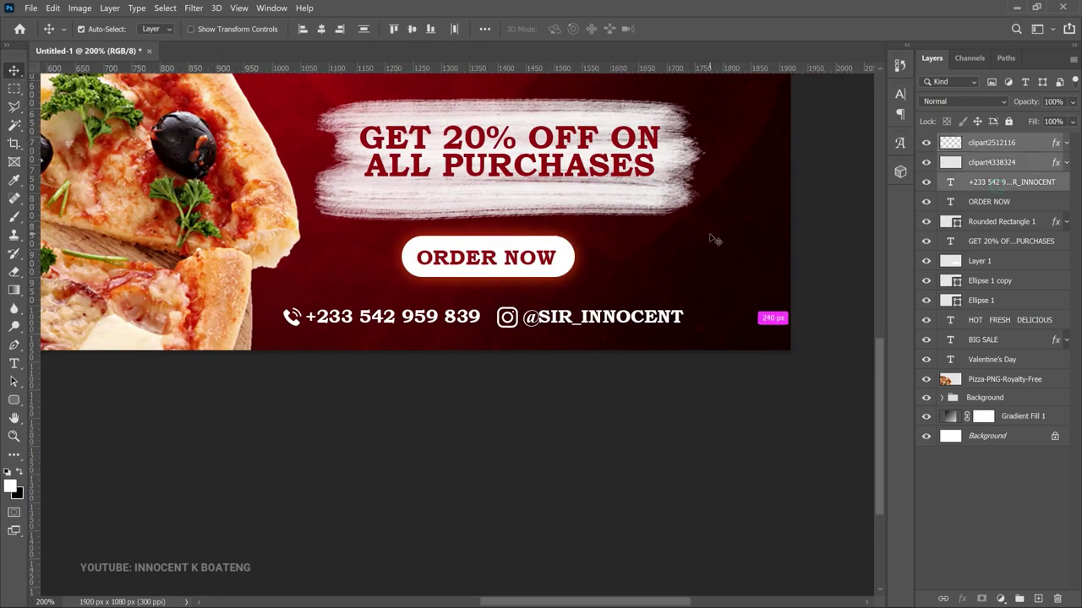
key("ctrl+g")
left_click_drag(482, 316, 504, 316)
- Group the "ORDER NOW" text with its rounded rectangle and move the group slightly right and down, centred above the contact line
right_click(505, 271)
left_click(542, 274)
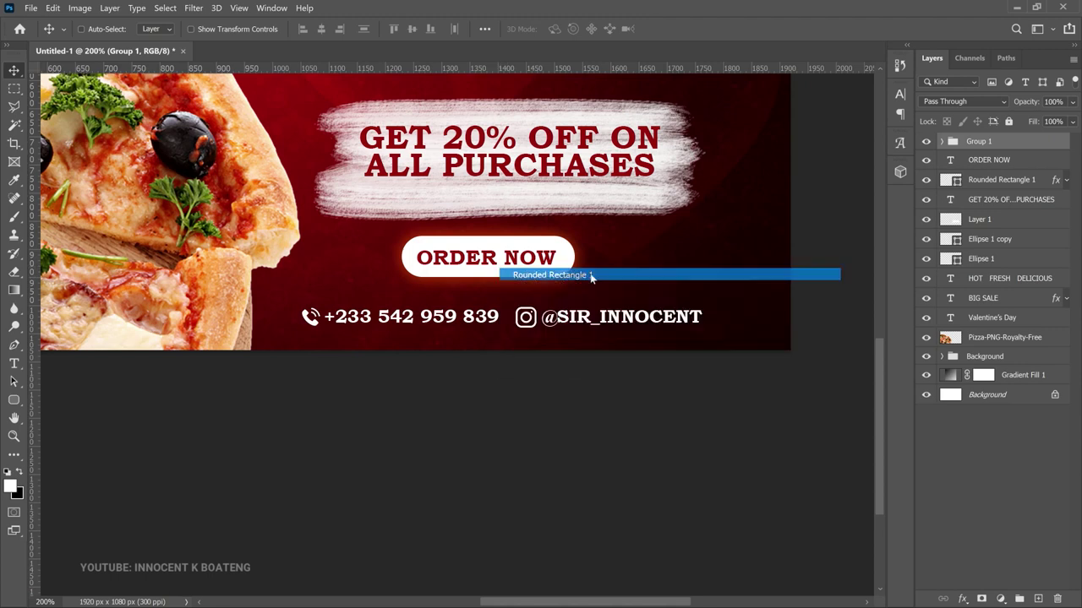
left_click(1014, 161, "shift")
key("ctrl+g")
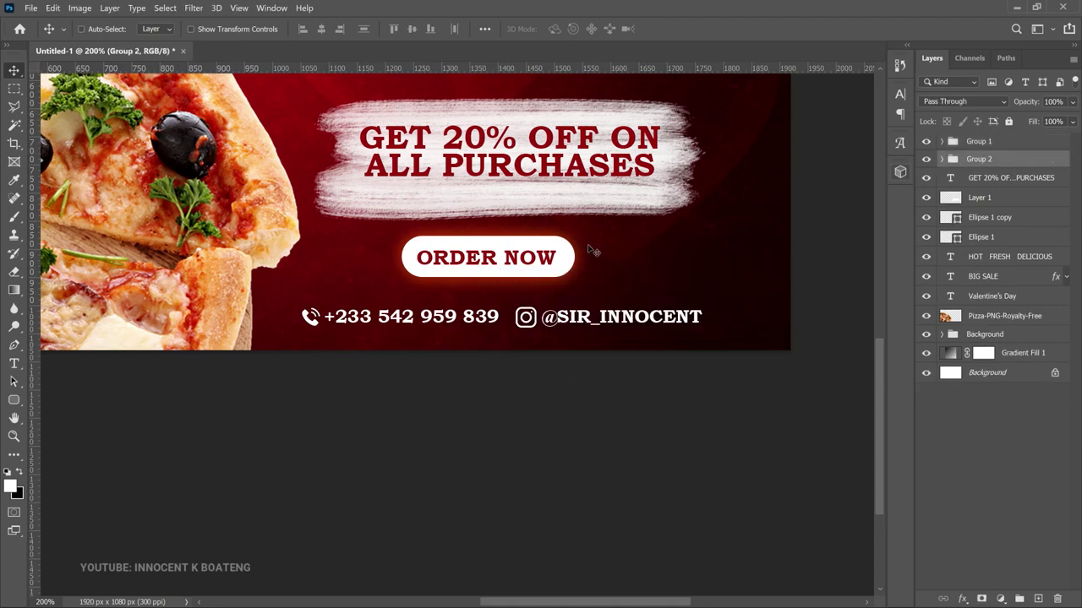
left_click_drag(484, 279, 511, 285)
key("Down")
key("Down")
key("Down")
key("Down")
key("Down")
key("Down")
key("Down")
key("Down")
key("Down")
key("Down")
key("Down")
key("Down")
key("Down")
key("Left")
key("Left")
key("Left")
key("Left")
key("Left")
key("Left")
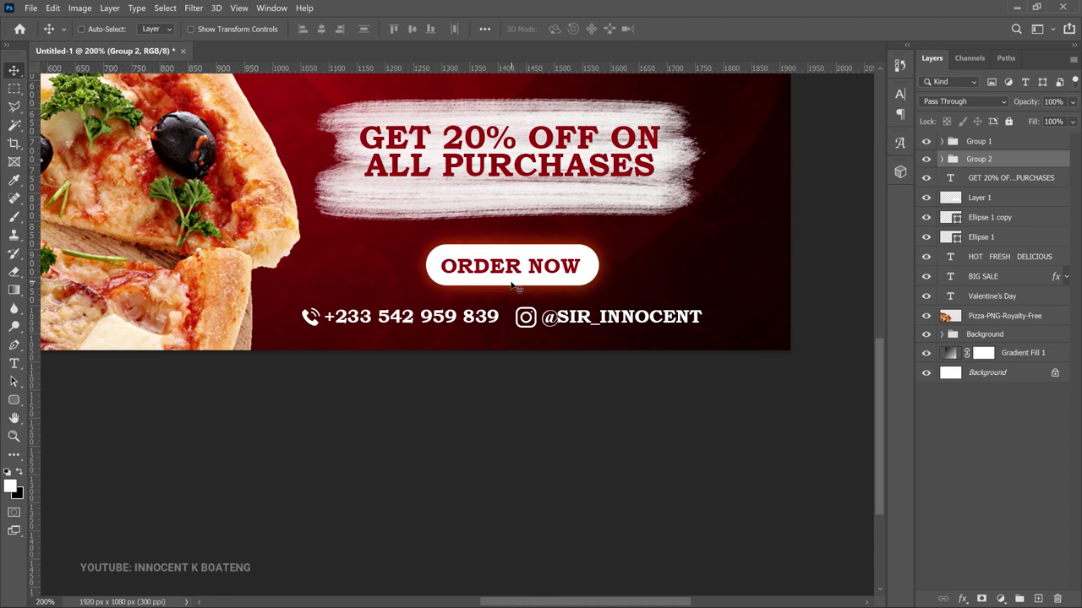
- Group all layers from the contact line down to "Valentine's Day" and align the group to the canvas's vertical centre
left_click(983, 145)
key("ctrl+1")
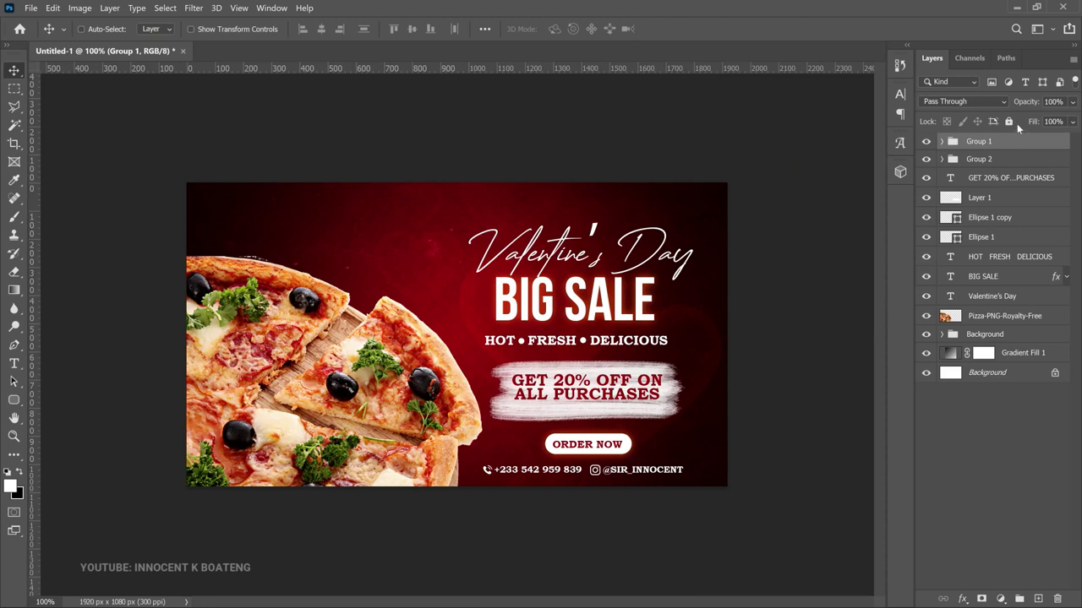
left_click(997, 297, "shift")
key("ctrl")
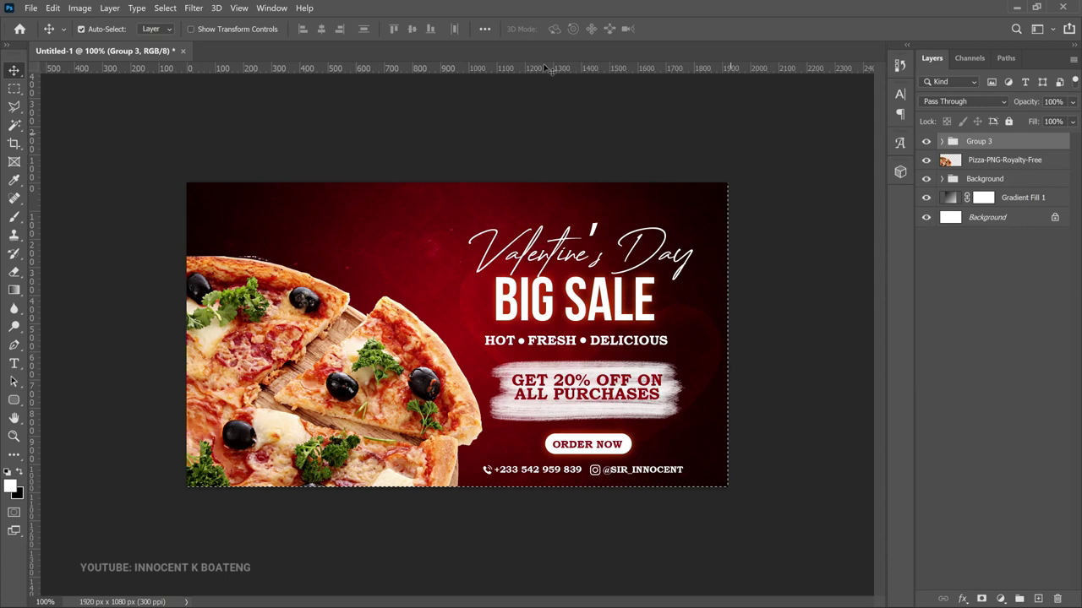
key("ctrl+a")
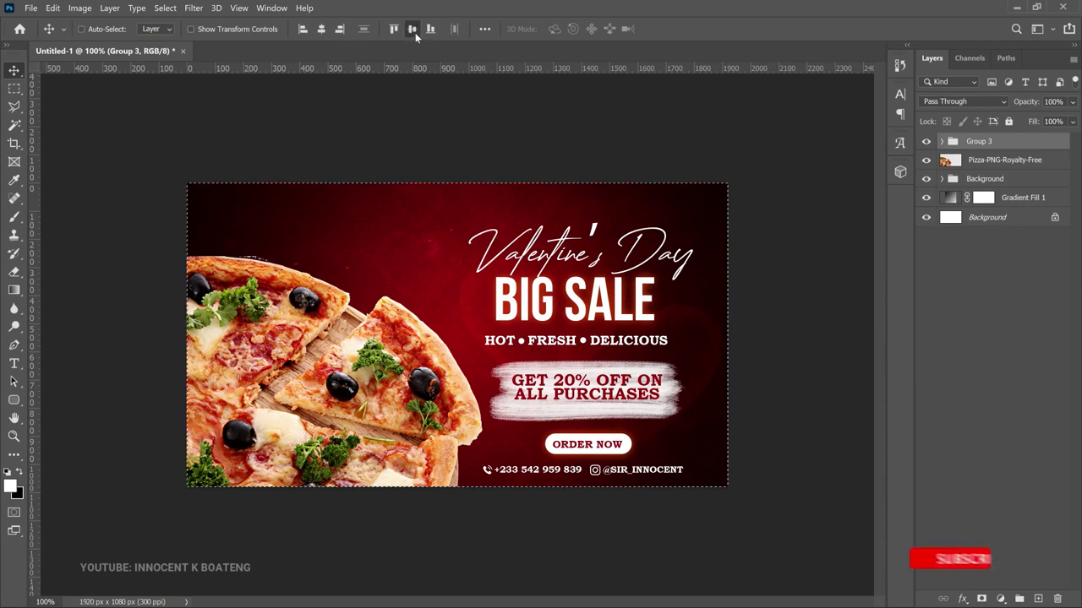
left_click(415, 33)
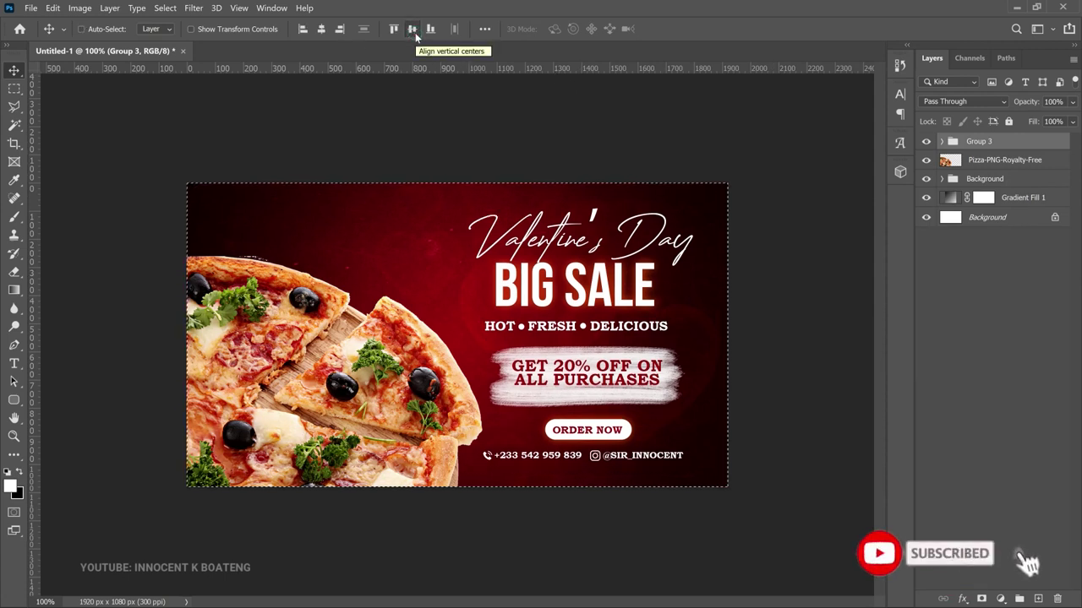
key("ctrl+d")
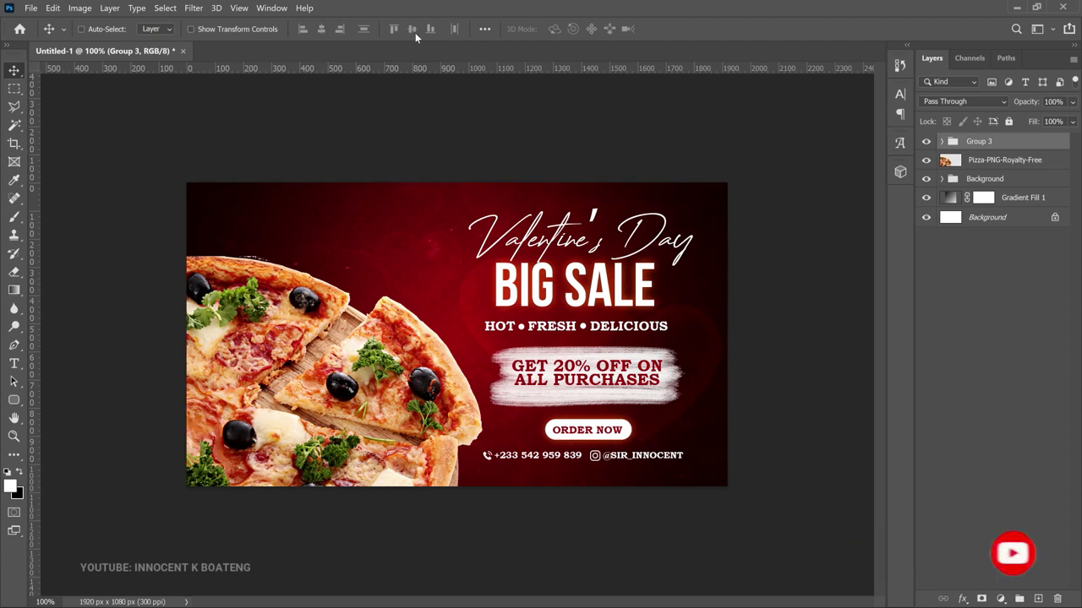
- Ungroup the combined promotional text group and select only the contact line group
right_click(977, 144)
left_click(874, 107)
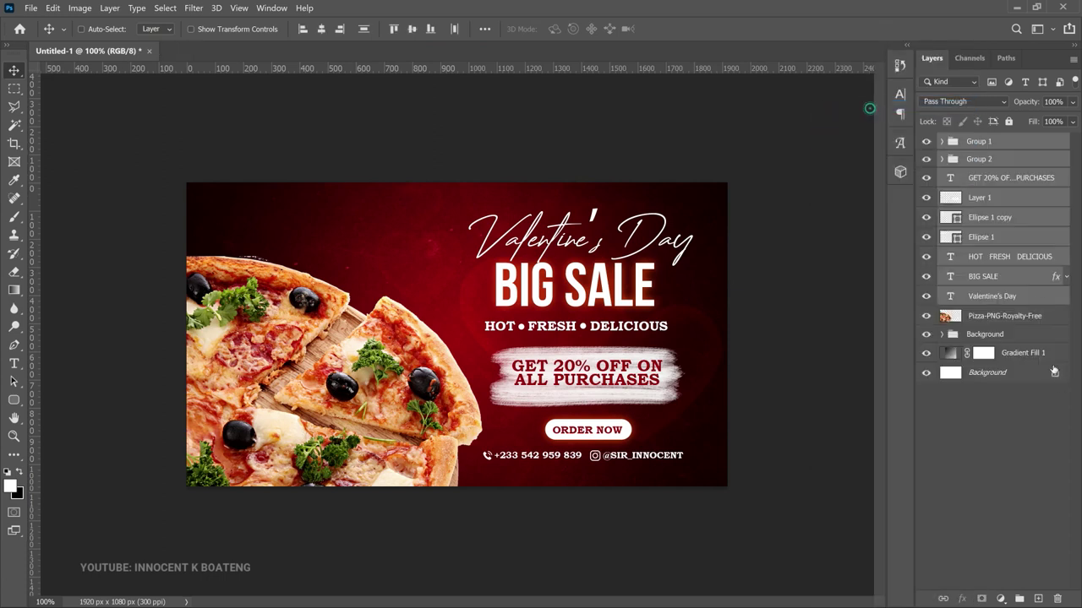
left_click(1010, 142)
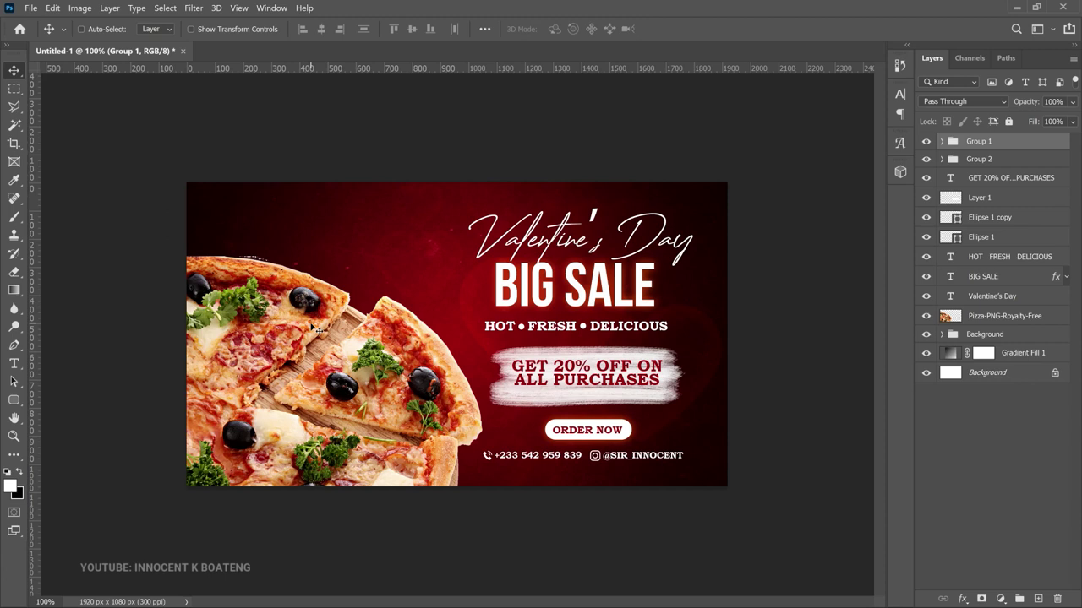
- Place the Pngtree white smoke PNG over the pizza, scaled to about 81%, rotated about 27° and rising from the slices
left_click(29, 8)
left_click(186, 268)
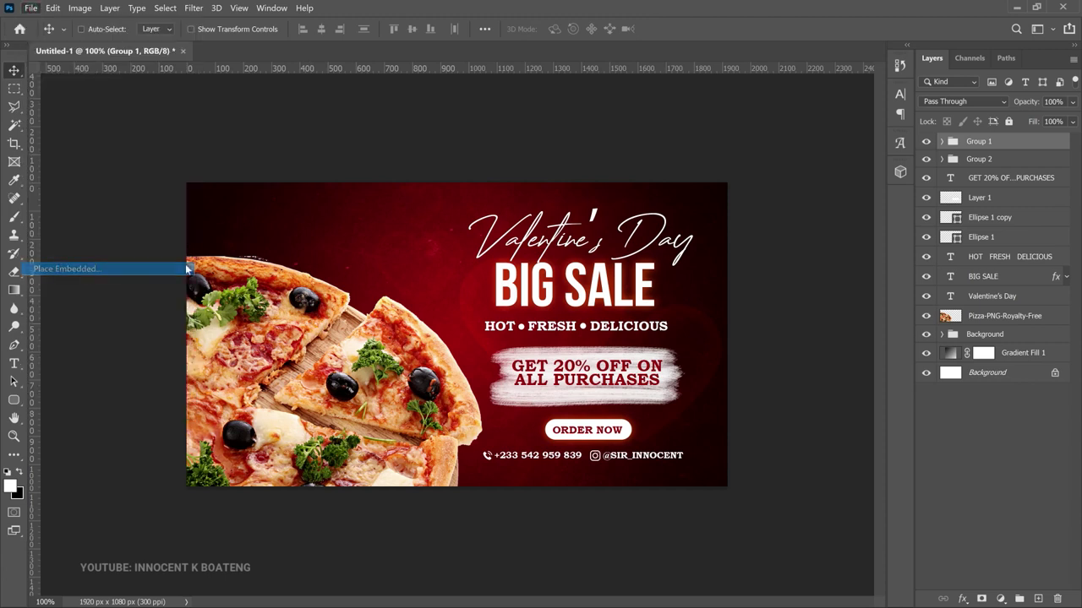
scroll(367, 194, "down", 5)
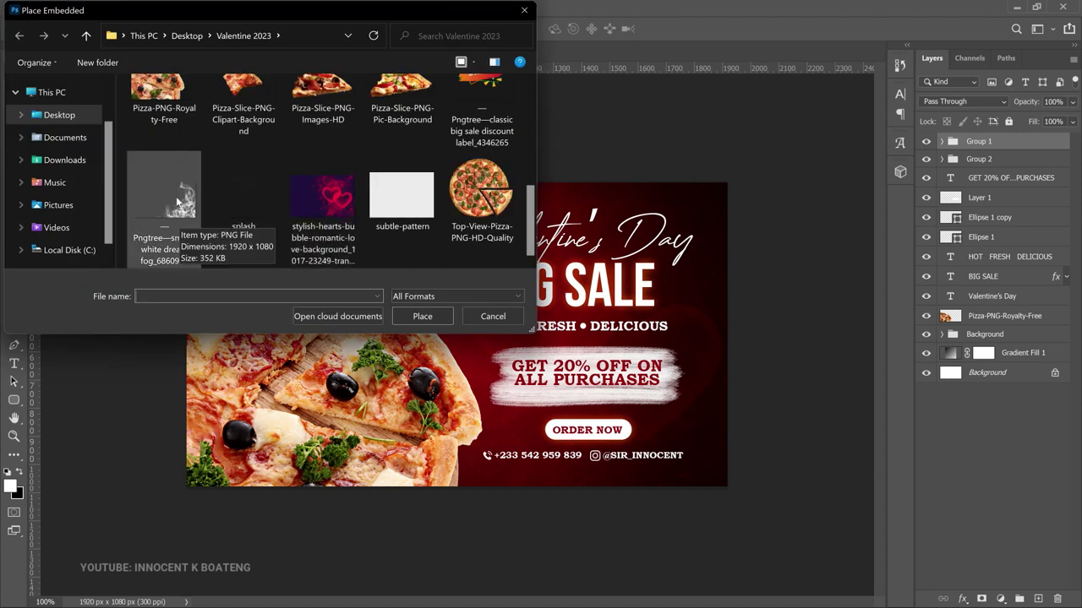
double_click(179, 203)
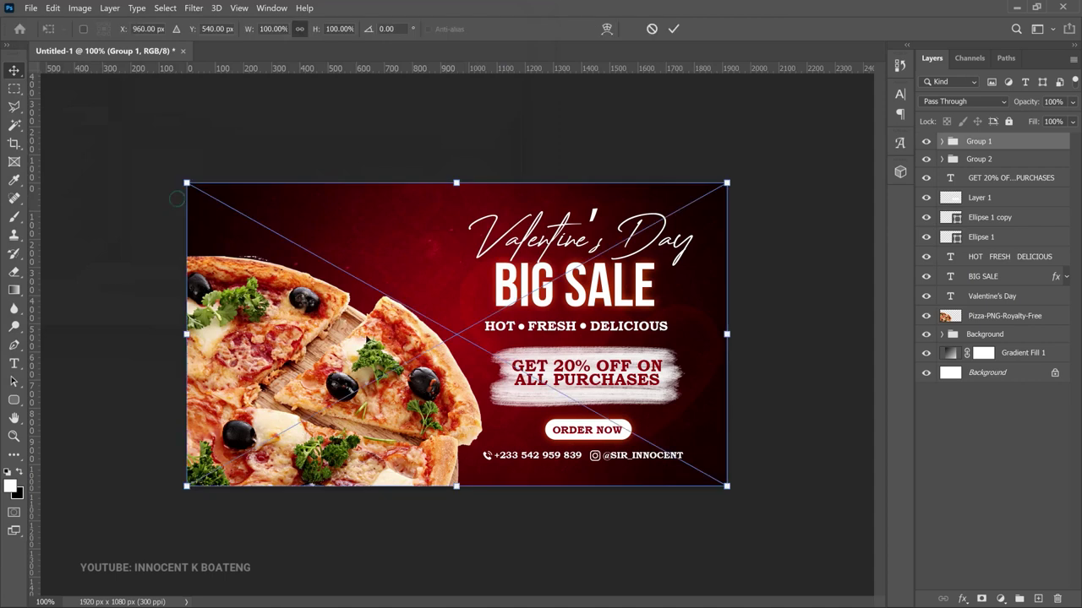
left_click_drag(652, 353, 376, 291)
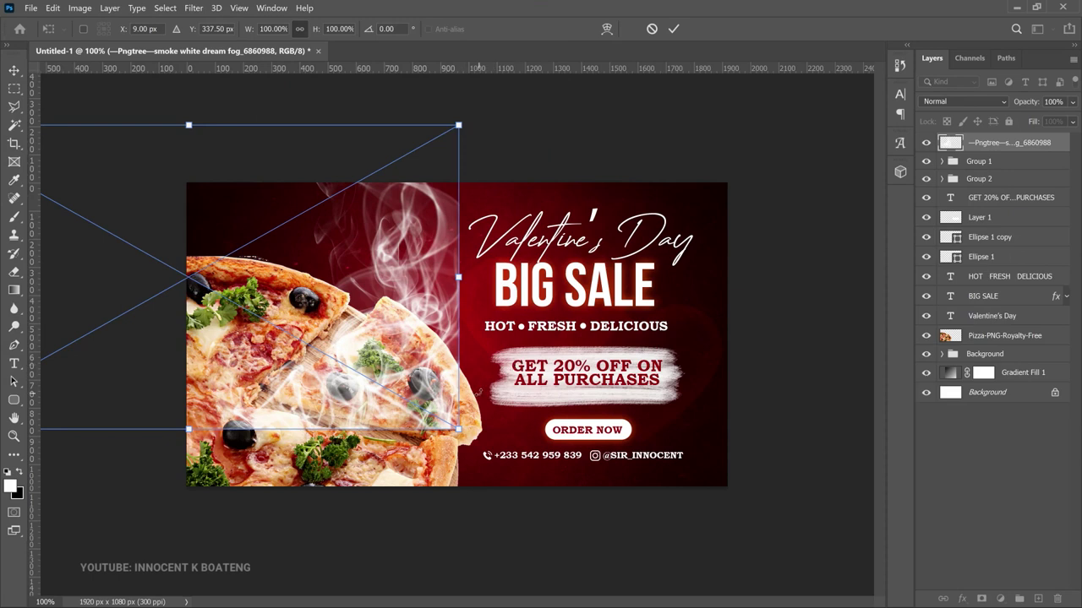
left_click_drag(495, 406, 363, 473)
left_click_drag(353, 390, 372, 311)
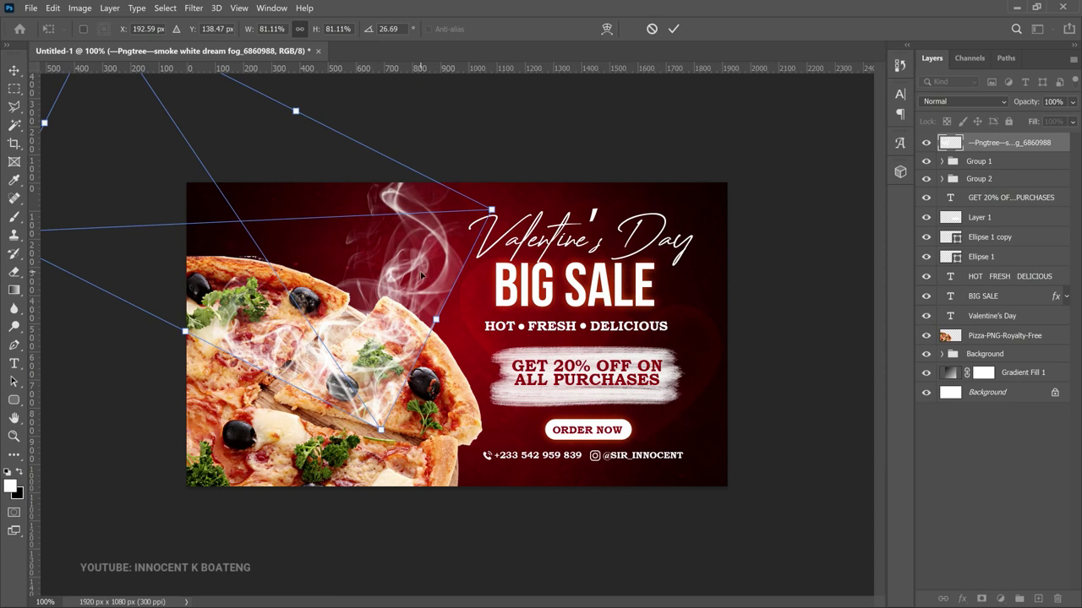
key("Return")
- Rasterize the smoke layer and add a white layer mask to it
right_click(995, 145)
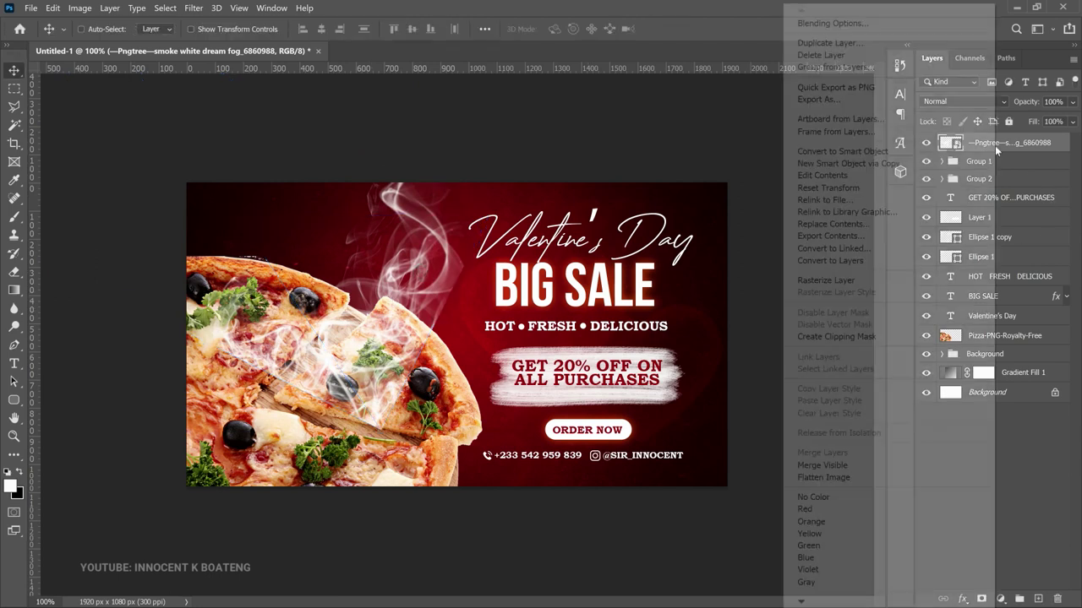
left_click(861, 280)
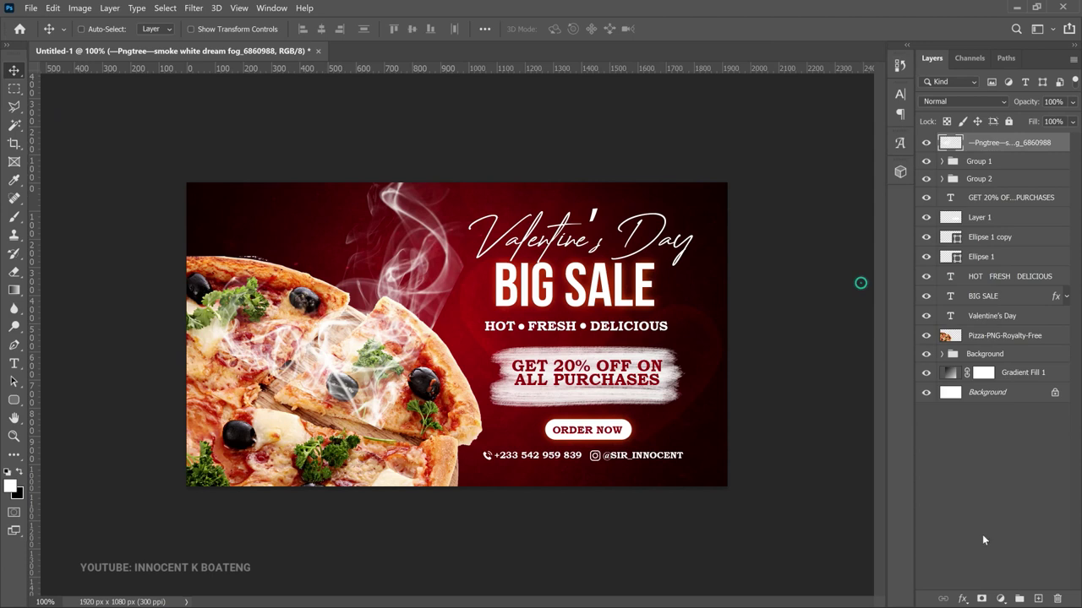
left_click(980, 598)
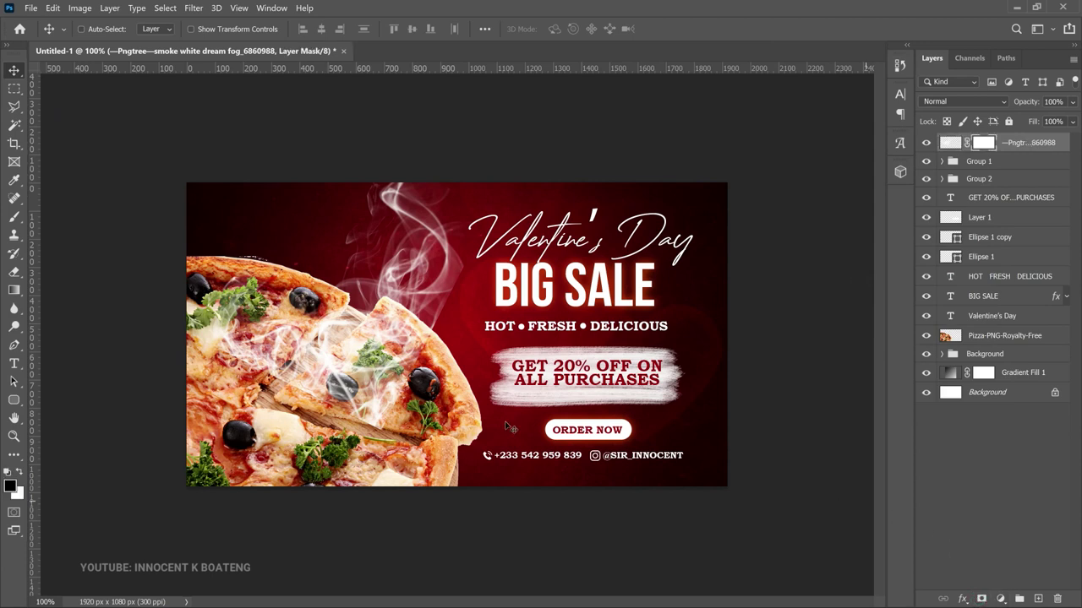
- Paint black on the smoke mask with a 700 px Soft Round brush to hide the smoke covering the pizza's lower part
key("b")
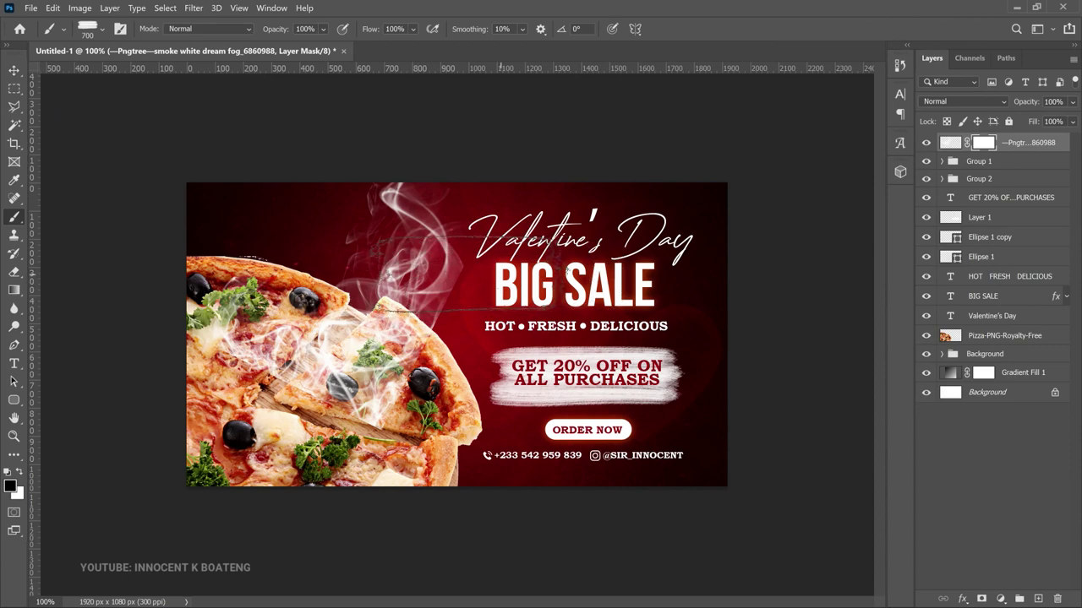
mouse_move(613, 386)
left_mouse_down()
mouse_move(541, 321)
mouse_move(473, 296)
mouse_move(516, 363)
mouse_move(548, 355)
left_mouse_up()
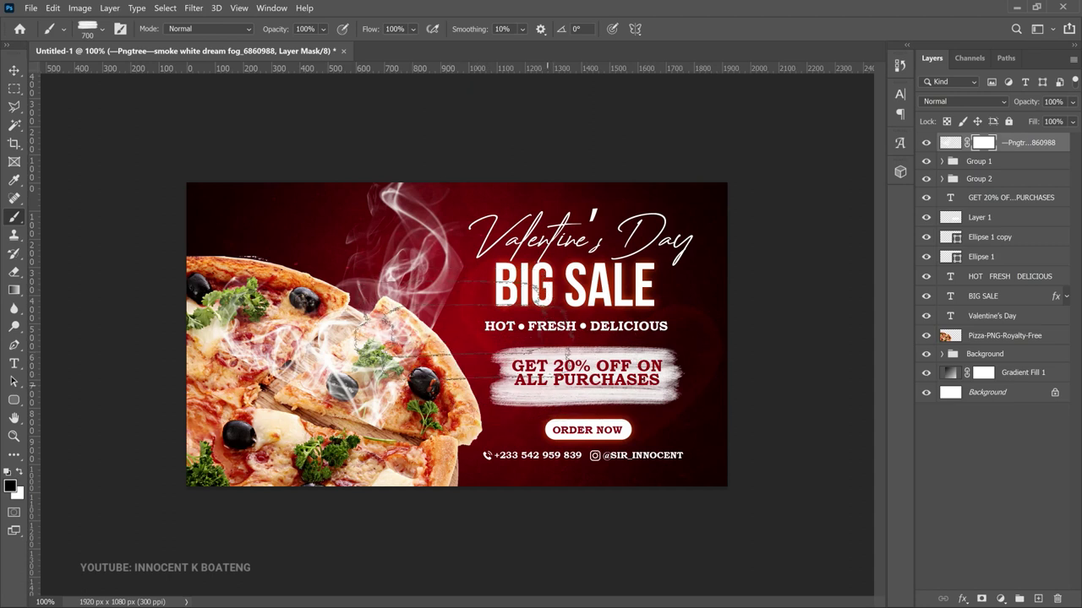
right_click(417, 279)
left_click_drag(578, 459, 577, 401)
scroll(463, 440, "up", 5)
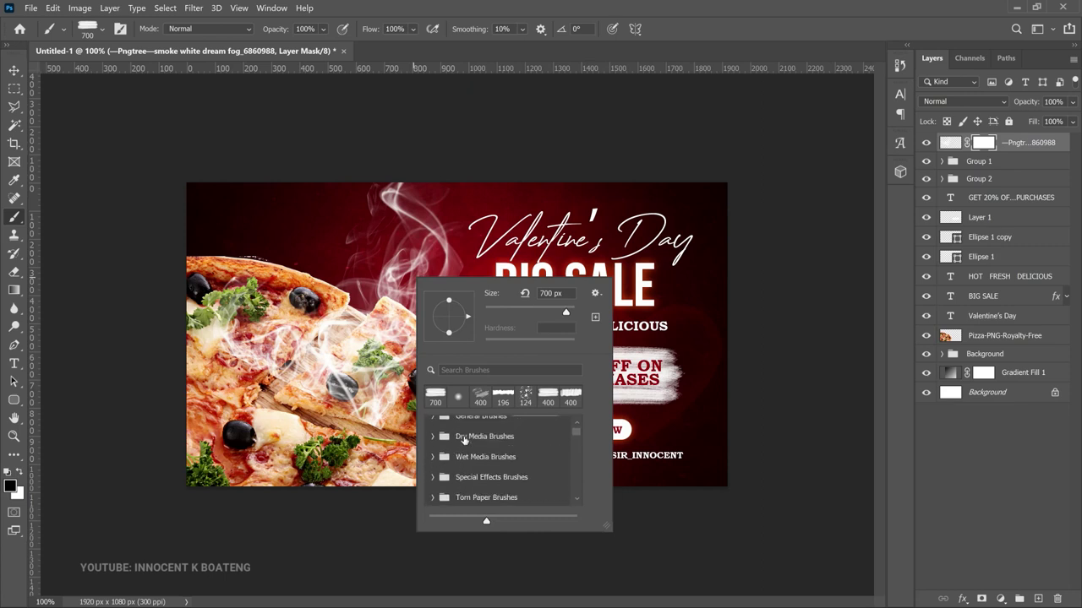
left_click(433, 425)
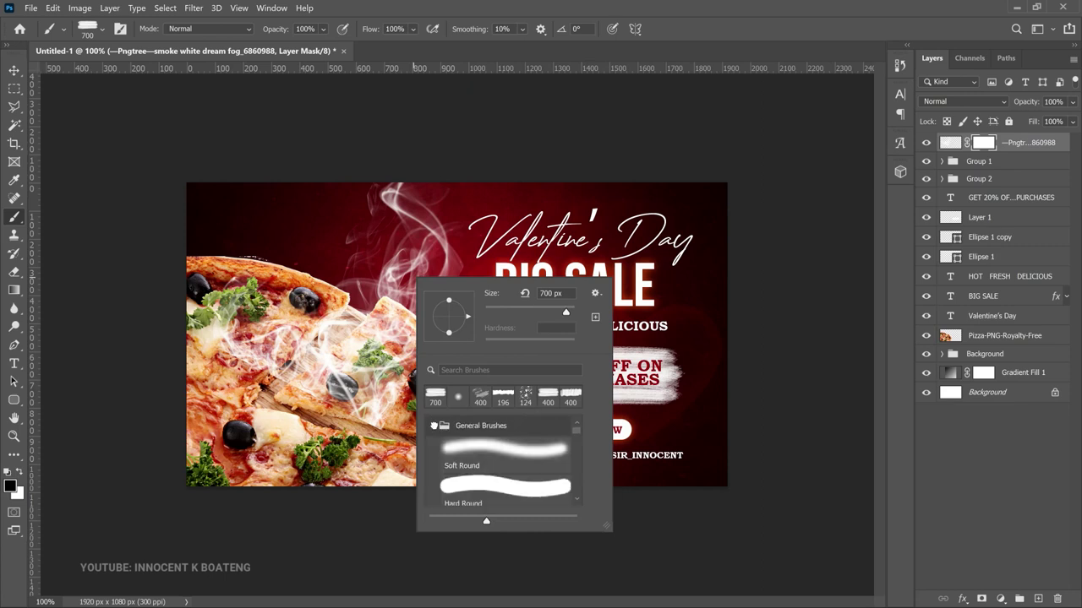
left_click(477, 454)
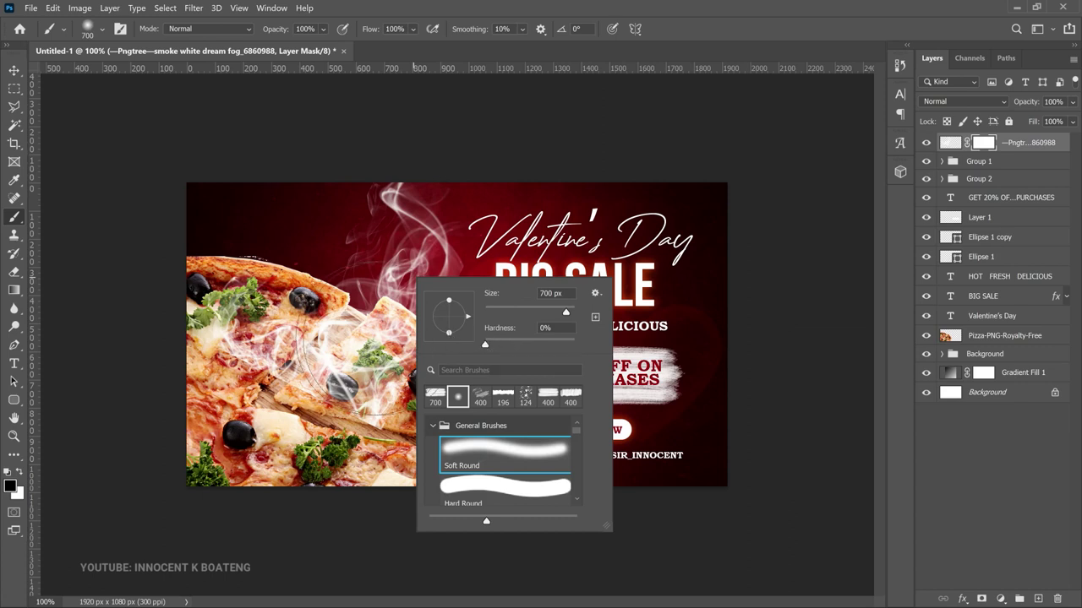
left_click(283, 422)
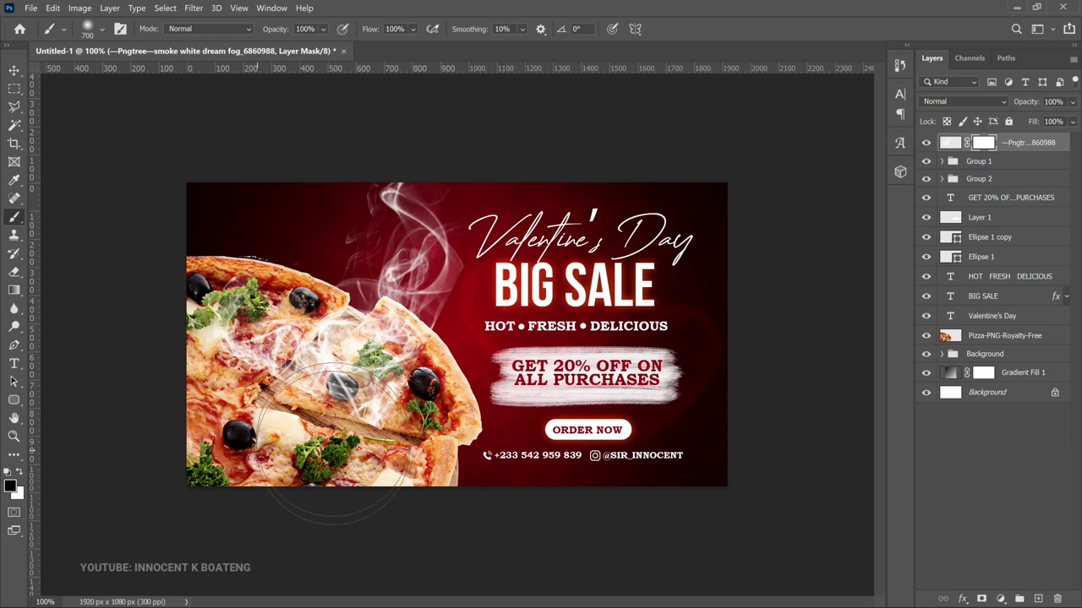
mouse_move(355, 371)
left_mouse_down()
mouse_move(279, 364)
mouse_move(211, 431)
left_mouse_up()
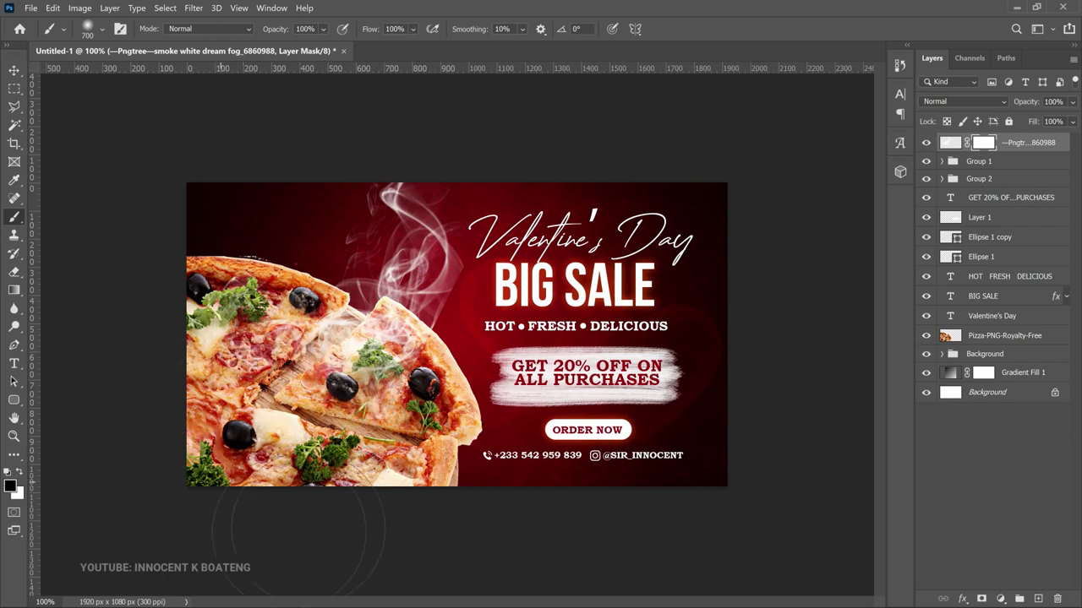
- Set the smoke layer's blend mode to Soft Light and duplicate the layer to strengthen the effect
left_click(950, 143)
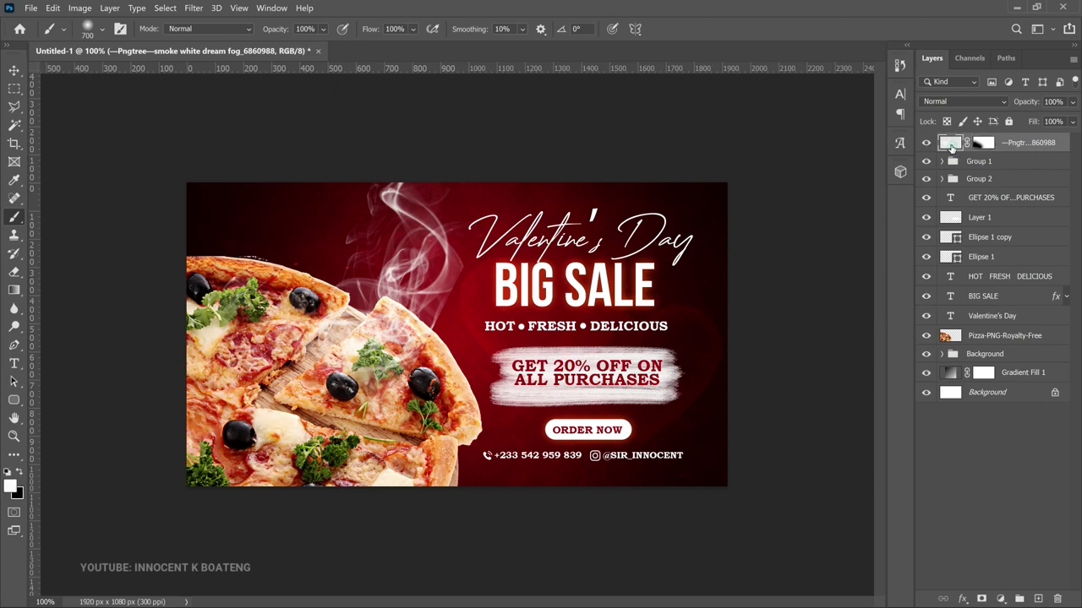
left_click(982, 101)
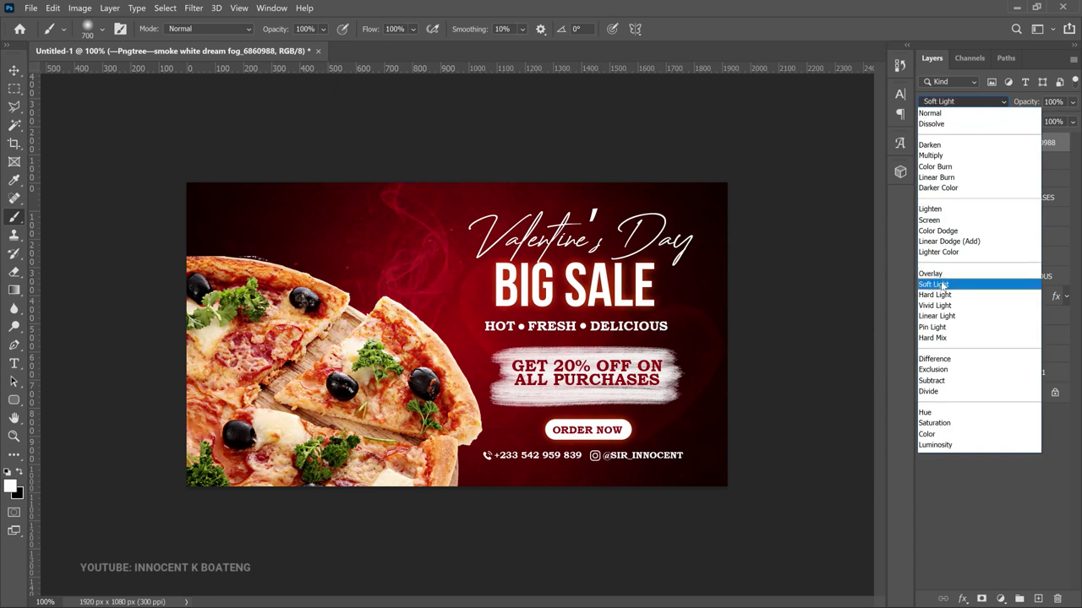
left_click(942, 285)
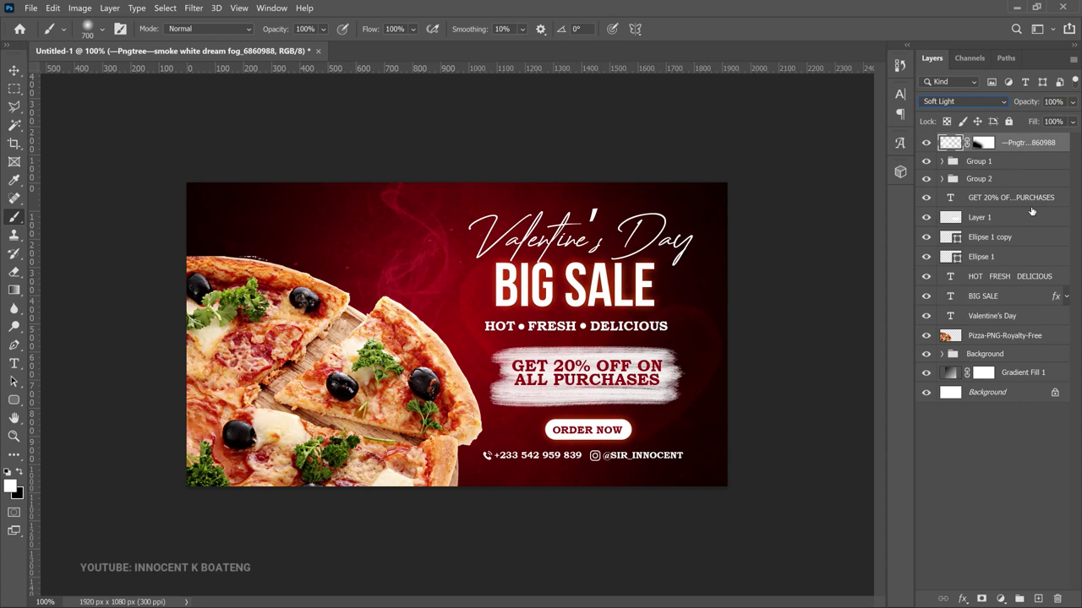
key("ctrl+j")
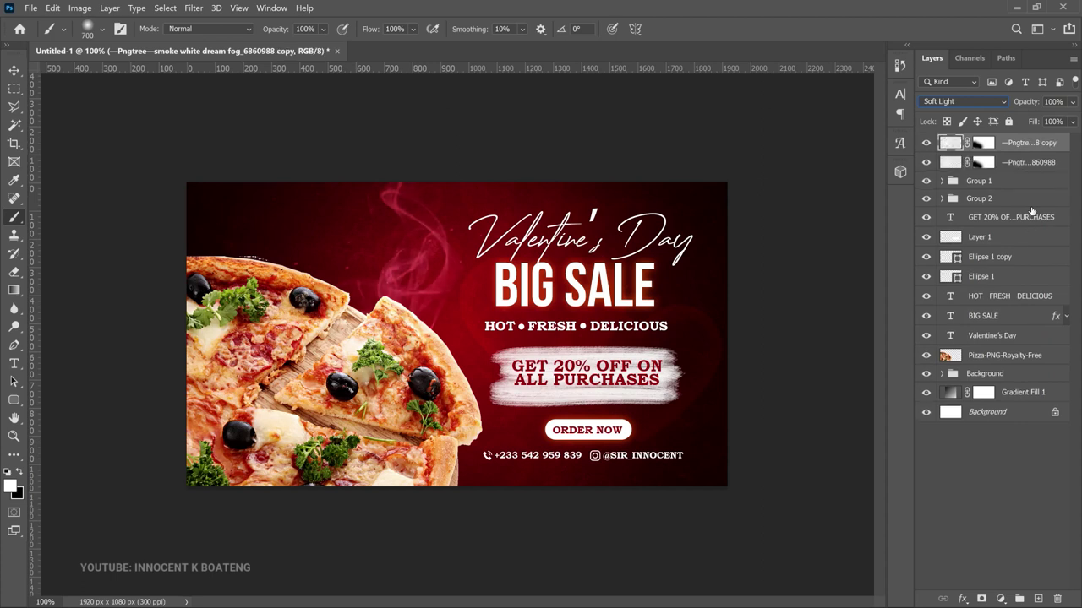
- Place the splash PNG as embedded sparks, resized and positioned over the dark background above the pizza
left_click(31, 10)
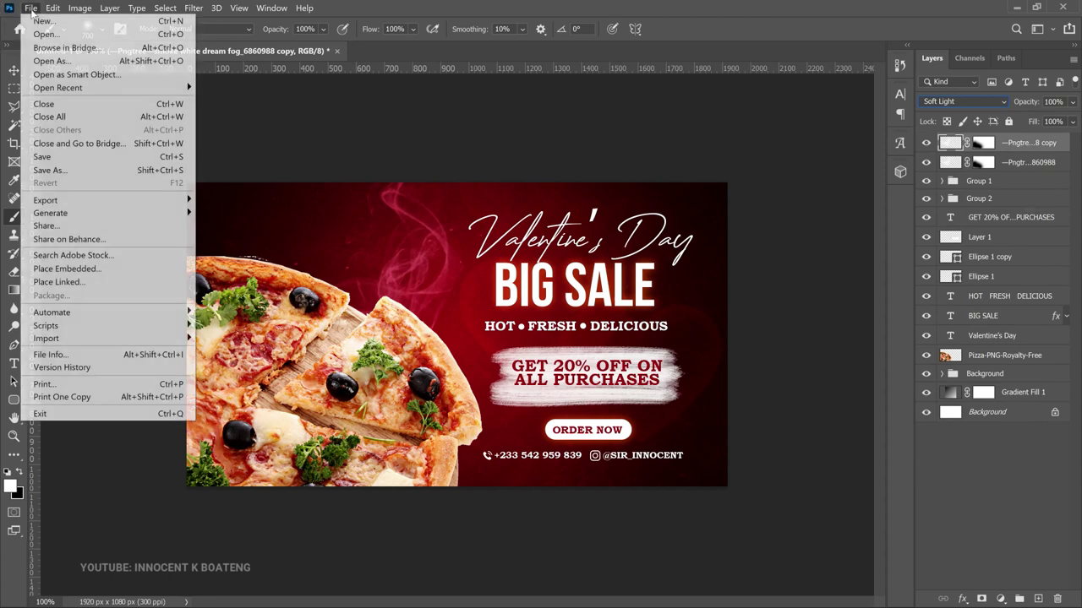
left_click(67, 268)
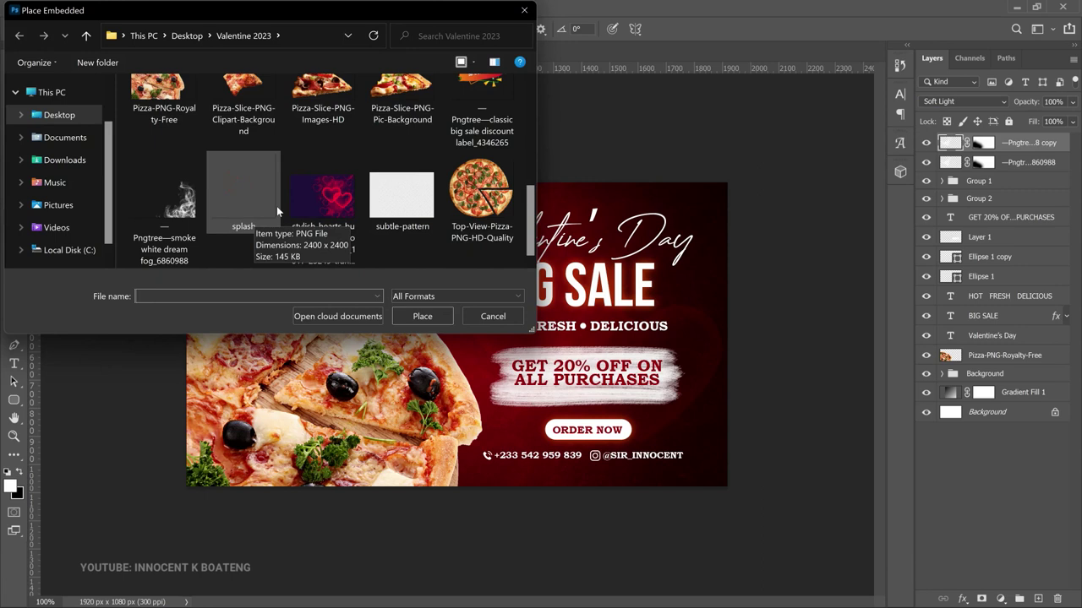
key("Escape")
key("ctrl+t")
left_click_drag(555, 355, 394, 276)
left_click_drag(448, 408, 514, 475)
left_click_drag(508, 398, 495, 376)
key("Return")
key("b")
key("v")
- Place the heart shape image directly above the "Valentine's Day" layer, scaled to about 4.5% and positioned at the end of "Day"
right_click(689, 255)
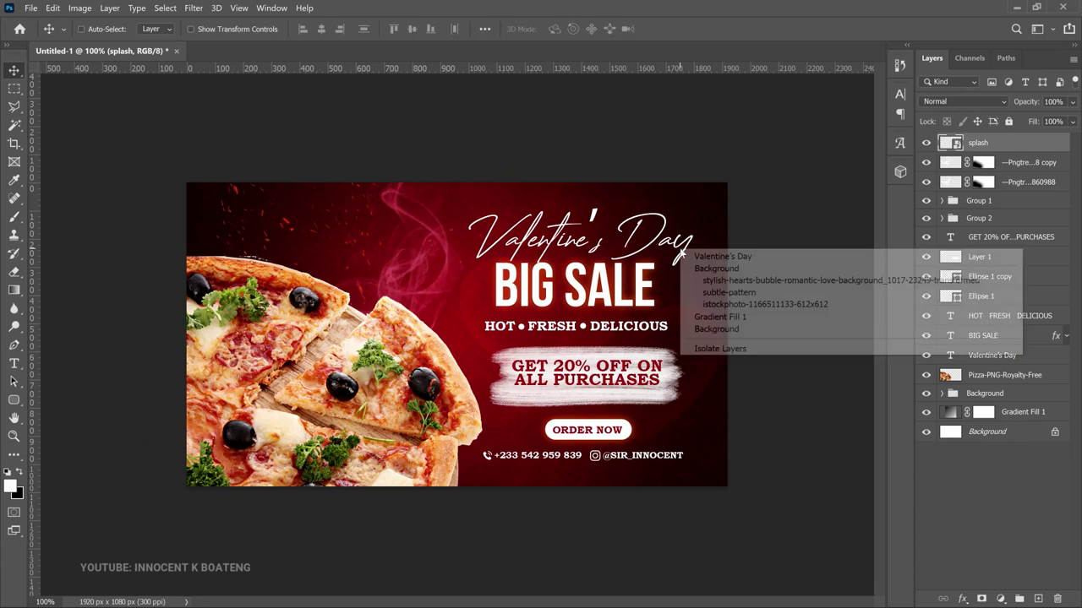
left_click(700, 257)
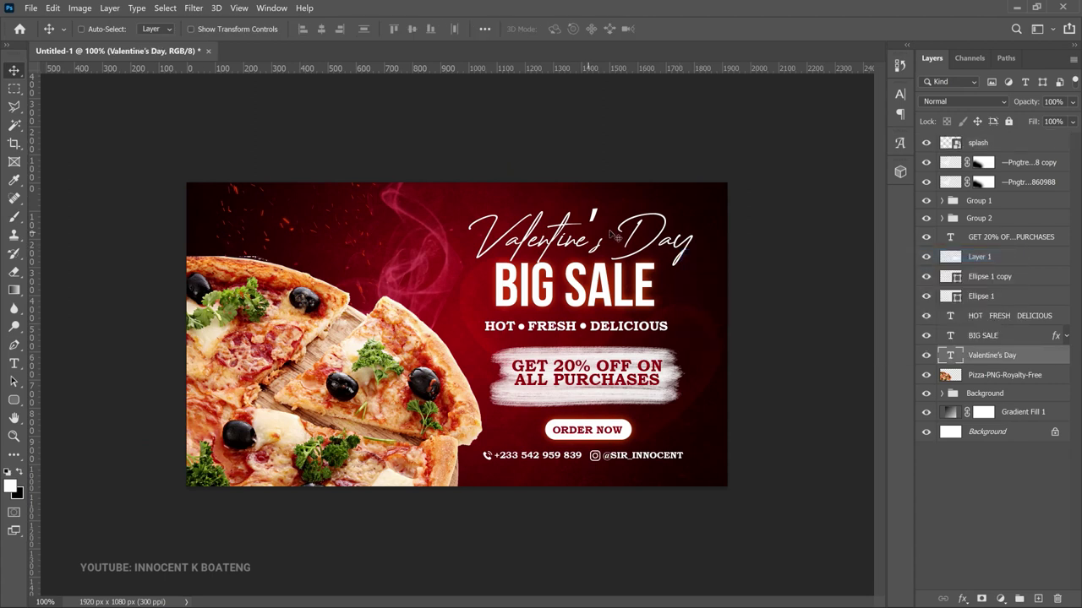
left_click(33, 8)
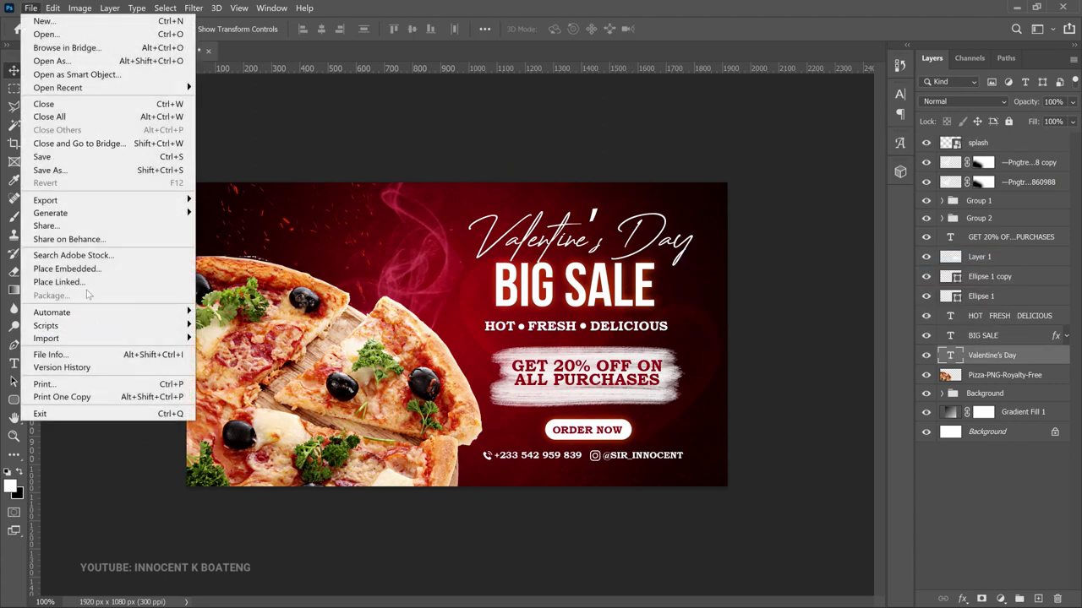
left_click(89, 268)
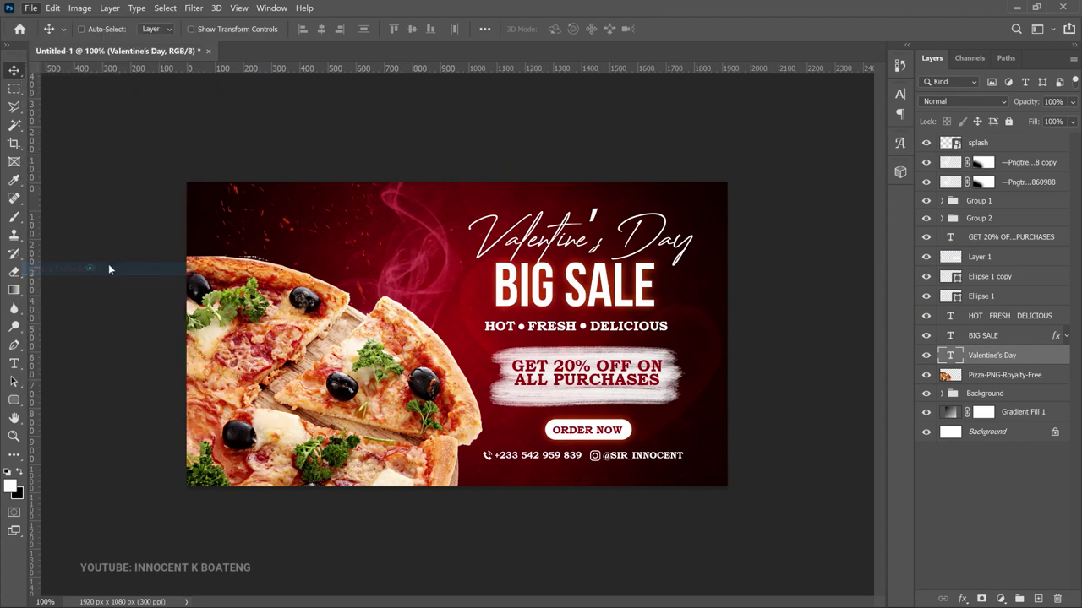
scroll(356, 153, "down", 1)
double_click(322, 203)
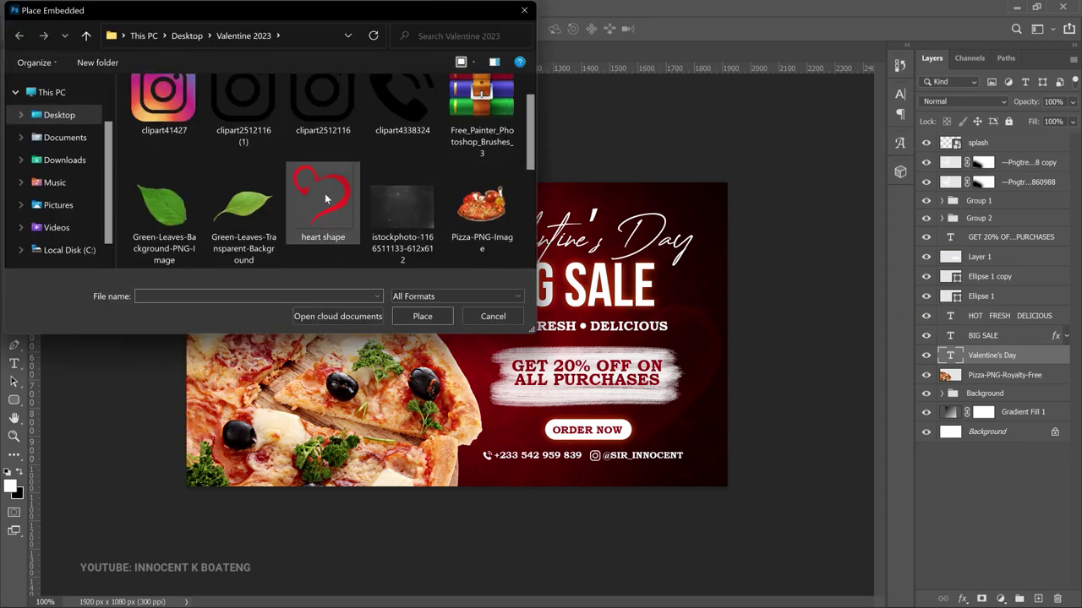
left_click_drag(701, 250, 710, 211)
key("Return")
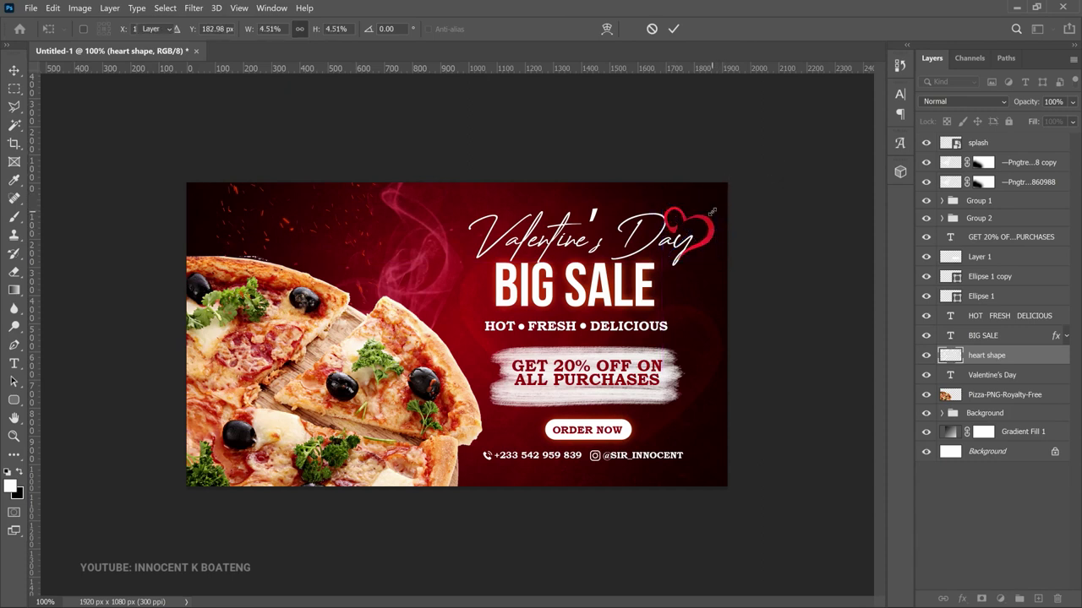
mouse_move(722, 239)
left_mouse_down()
mouse_move(731, 237)
mouse_move(723, 240)
left_mouse_up()
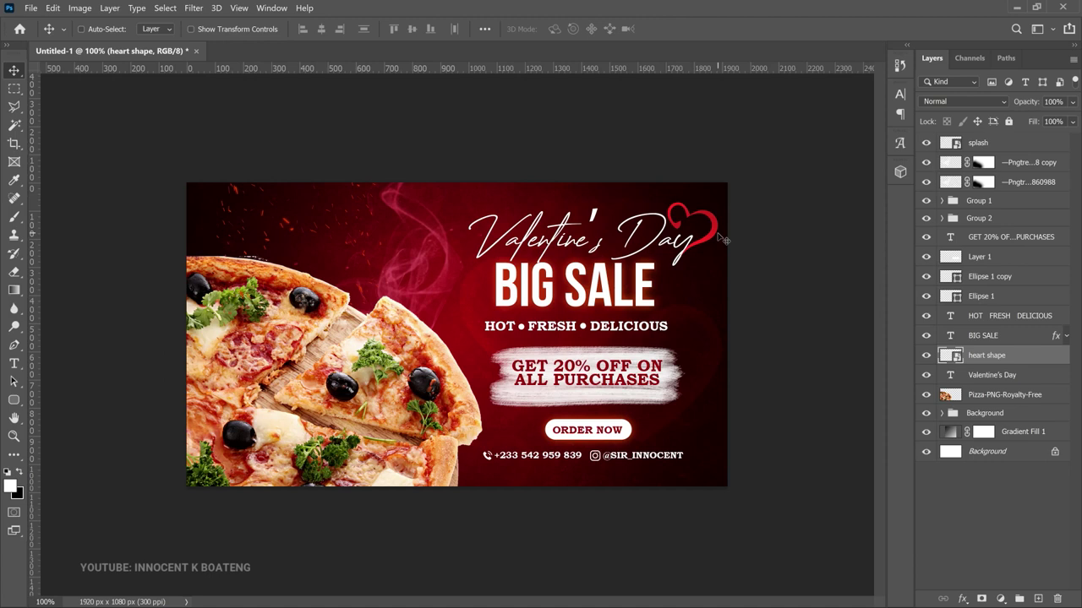
- Rasterize the heart shape layer and deepen its red with Levels by raising the shadow input level
right_click(992, 354)
left_click(870, 280)
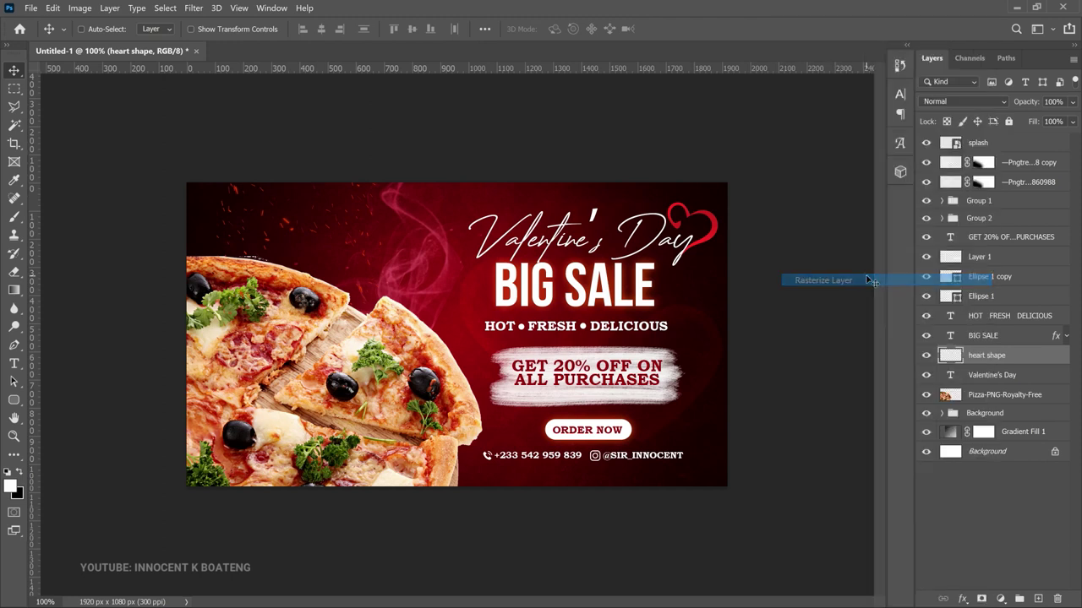
key("ctrl+l")
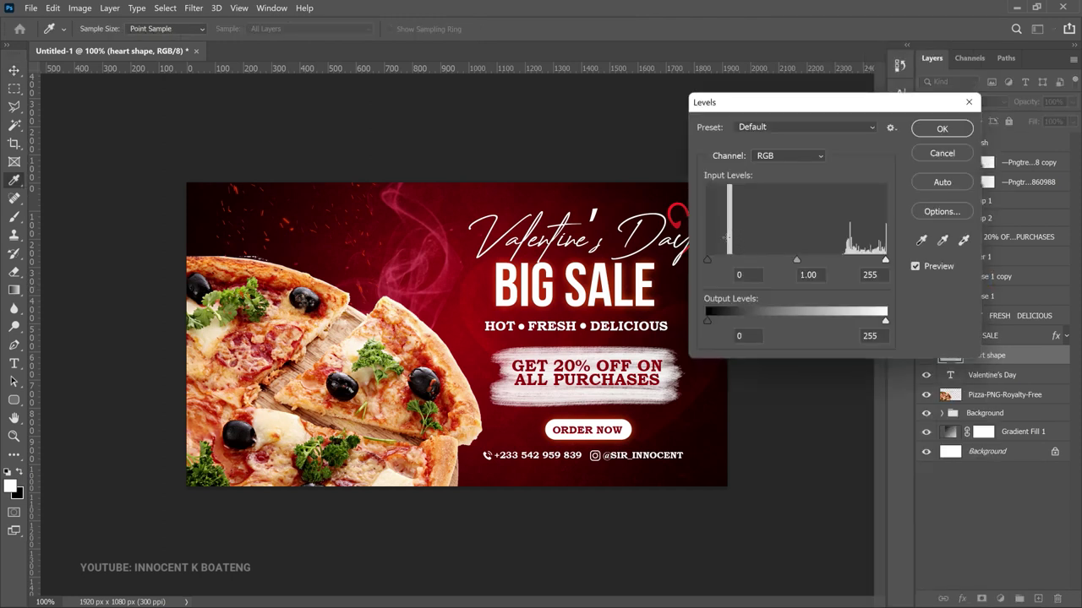
left_click_drag(712, 257, 735, 260)
left_click(743, 275)
key("shift+Up")
key("shift+Up")
left_click_drag(736, 112, 795, 129)
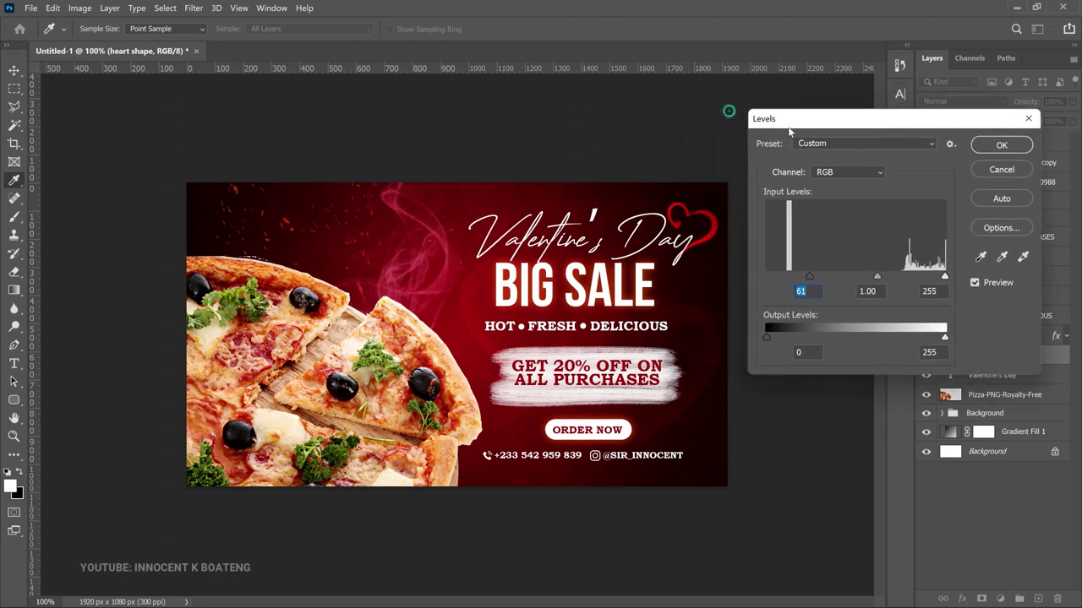
left_click_drag(823, 277, 852, 281)
left_click(986, 149)
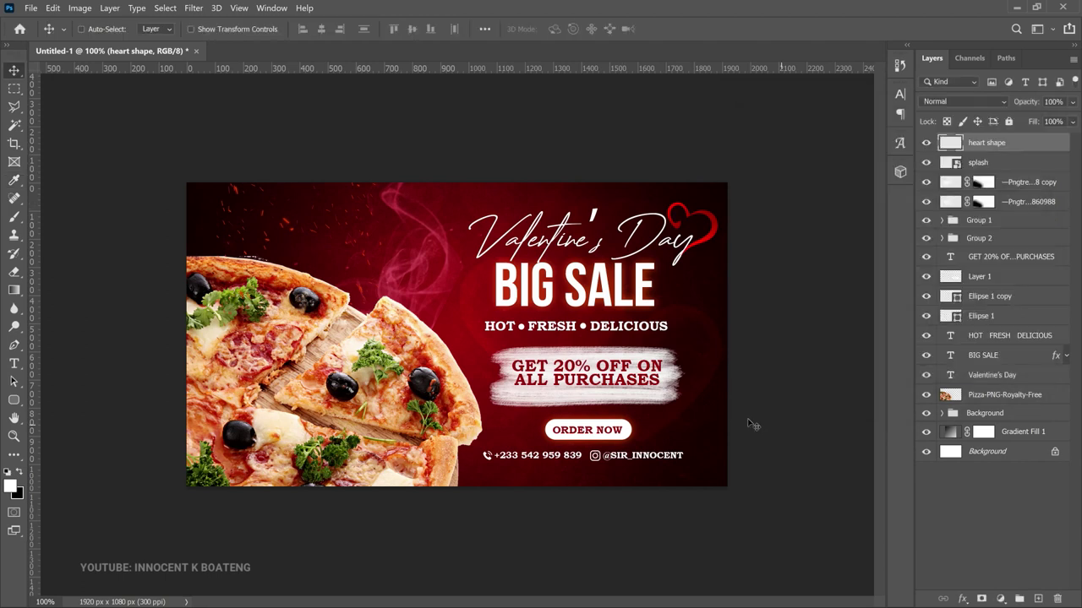
- Place the Pizza-Slice-PNG-Images-HD image, scaled small and partly cropped by the canvas's right edge beside the offer banner
left_click(30, 8)
left_click(108, 272)
scroll(410, 178, "down", 5)
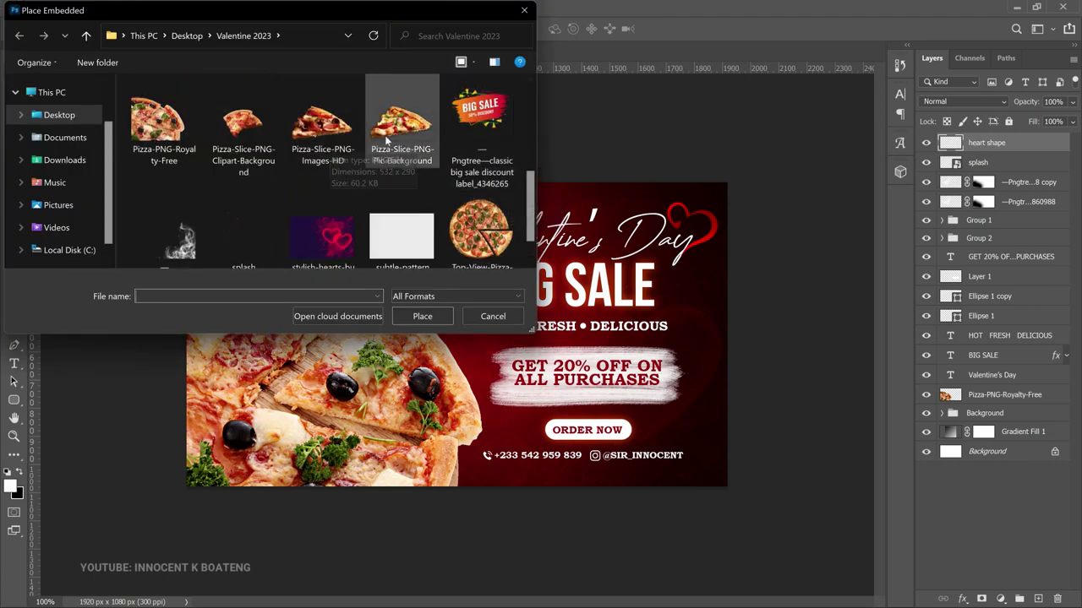
double_click(335, 137)
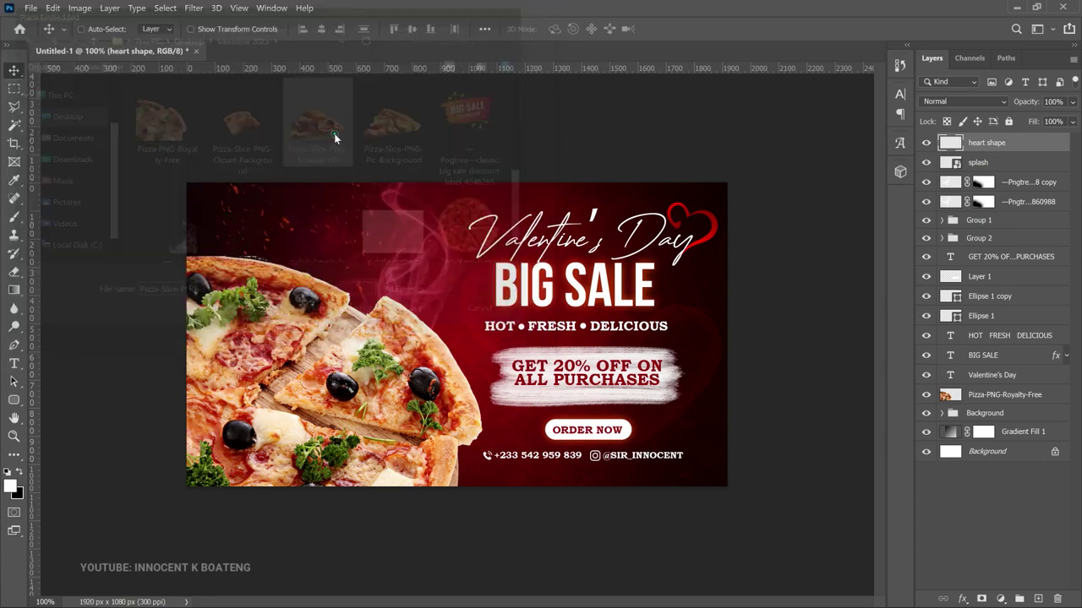
left_click_drag(185, 185, 729, 315)
key("Return")
- Place the Green-Leaves-Transparent-Background image as embedded, scaled small and positioned just above the upper tip of the pizza slice
left_click(29, 8)
left_click(63, 268)
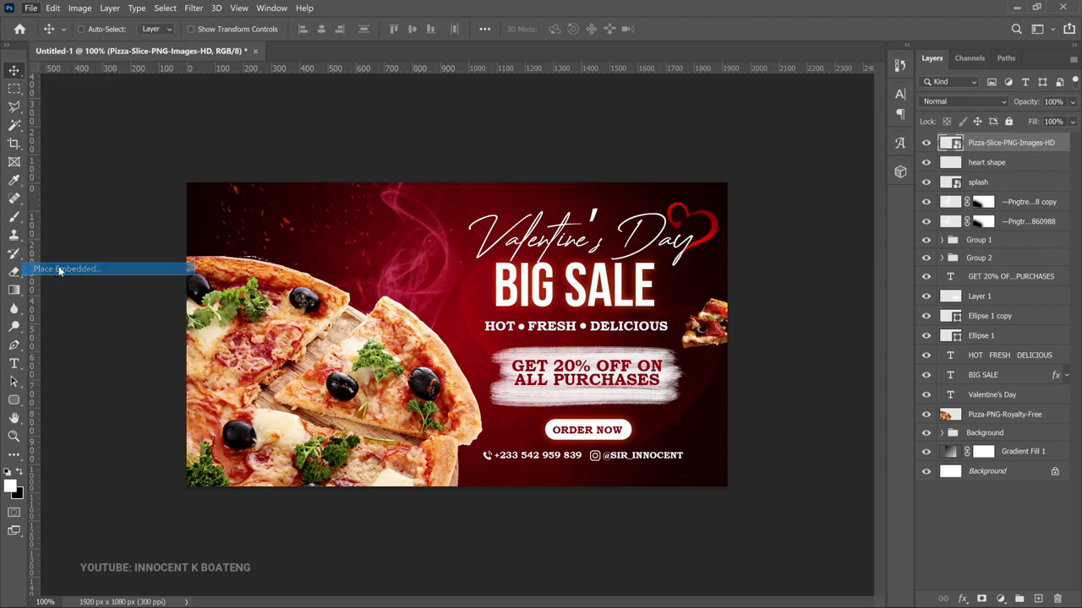
left_click(261, 211)
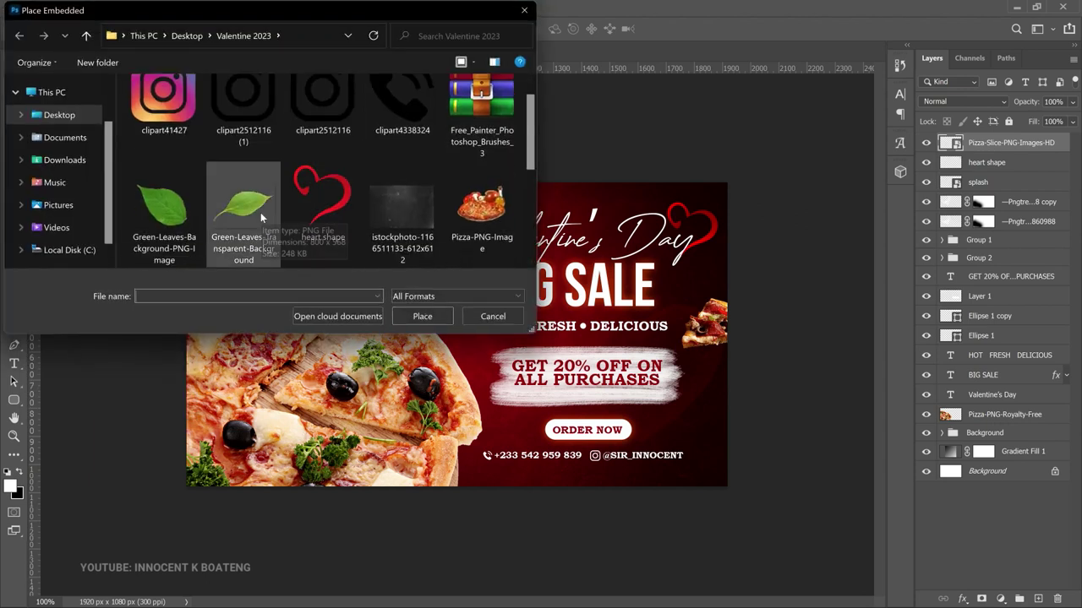
double_click(260, 212)
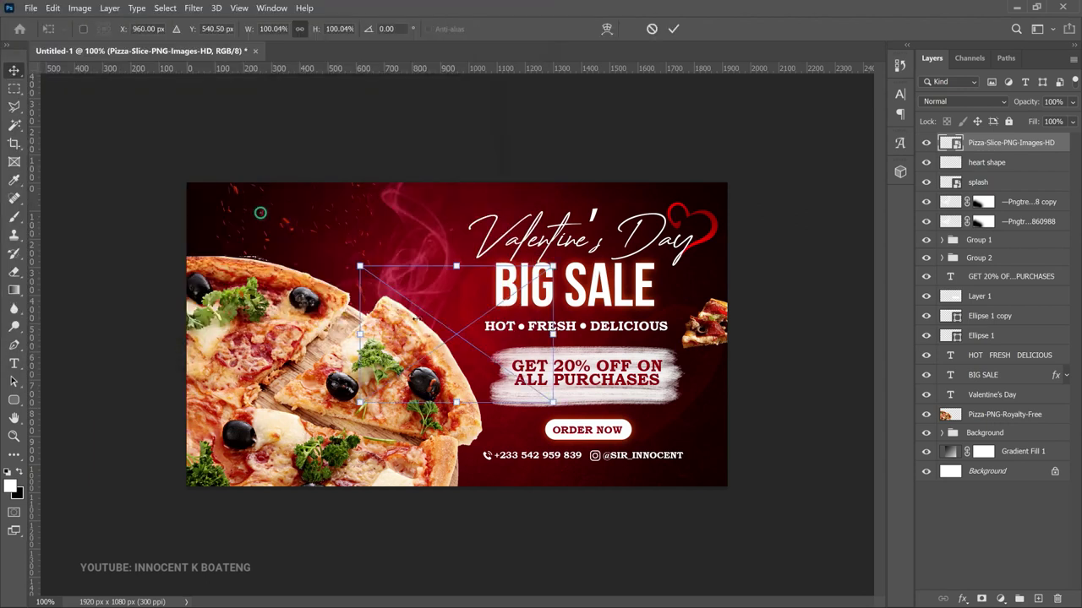
left_click_drag(554, 264, 440, 367)
- Rasterize the green leaf layer and apply a Gaussian Blur with a 2.6-pixel radius
right_click(1010, 143)
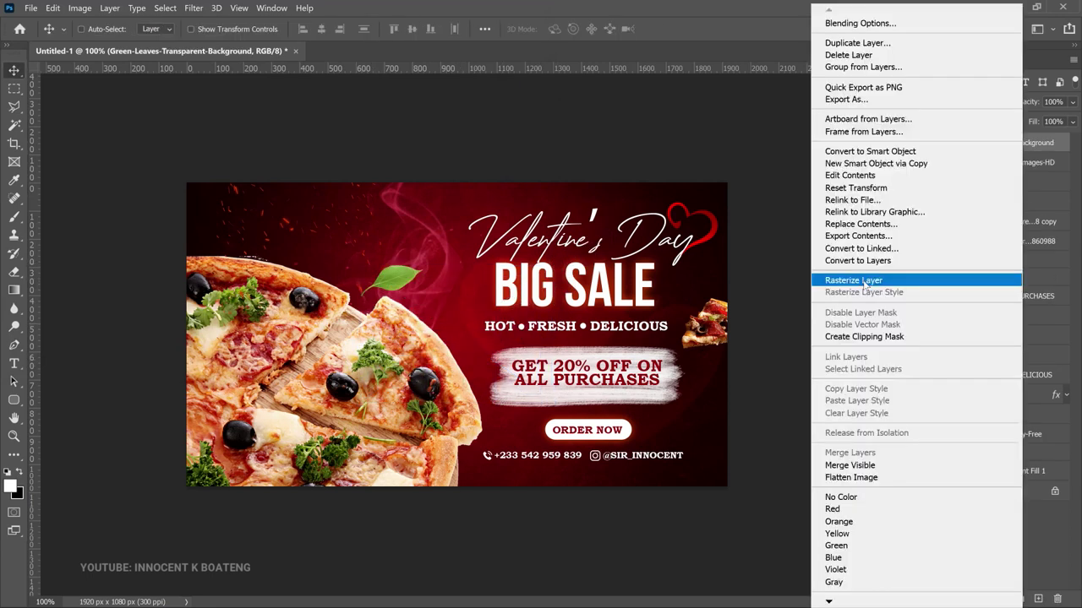
left_click(834, 276)
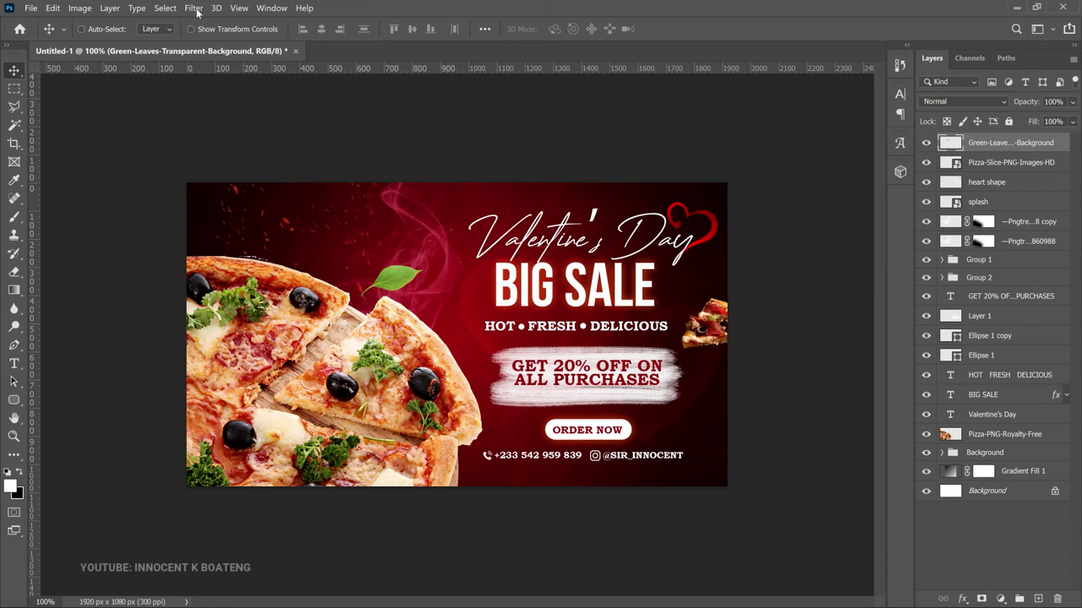
left_click(196, 9)
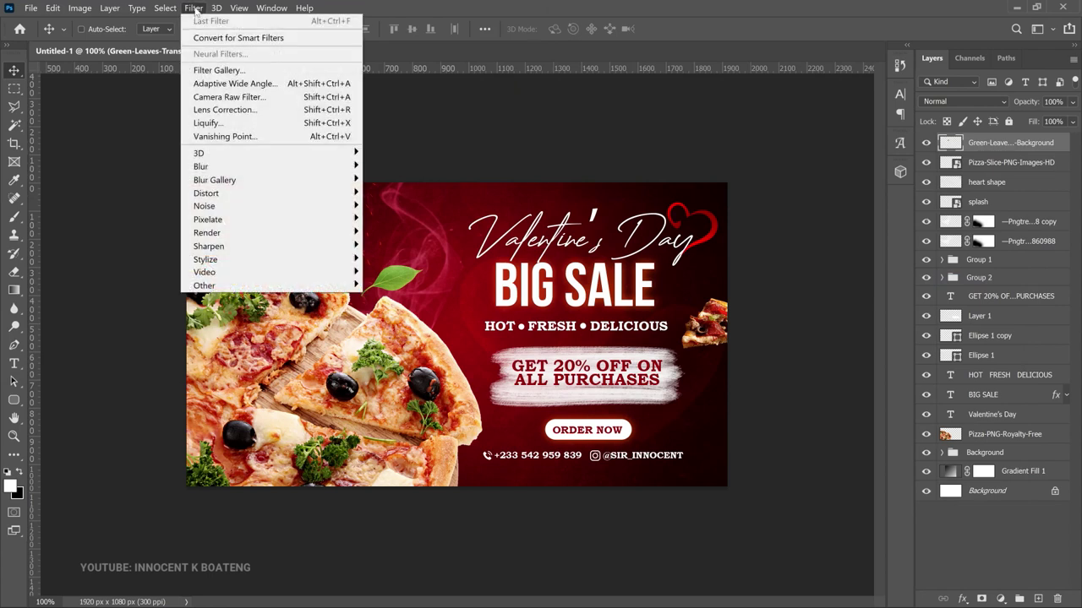
mouse_move(358, 169)
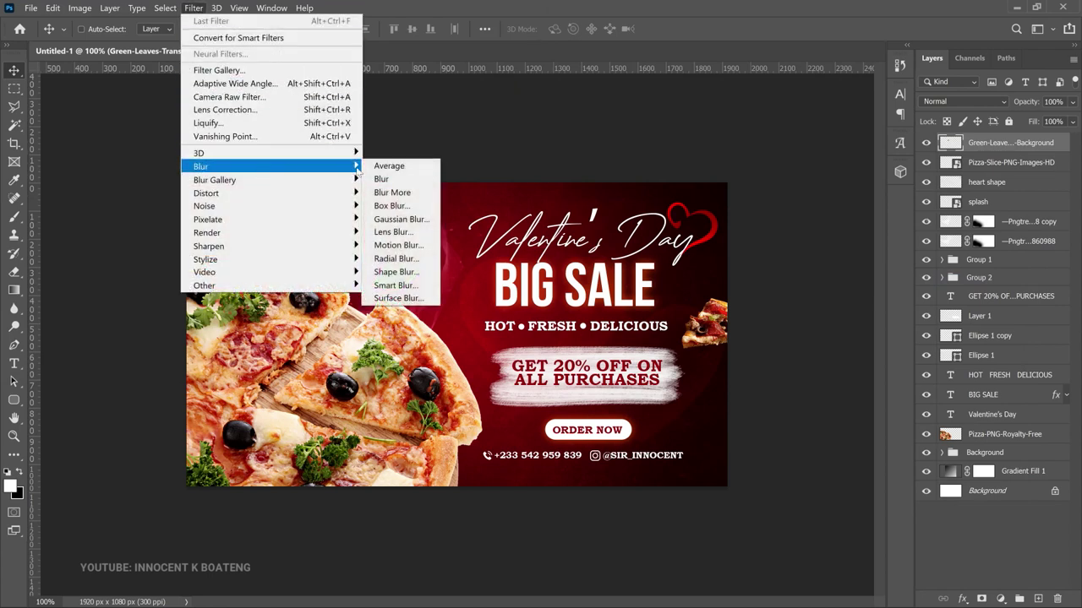
left_click(405, 219)
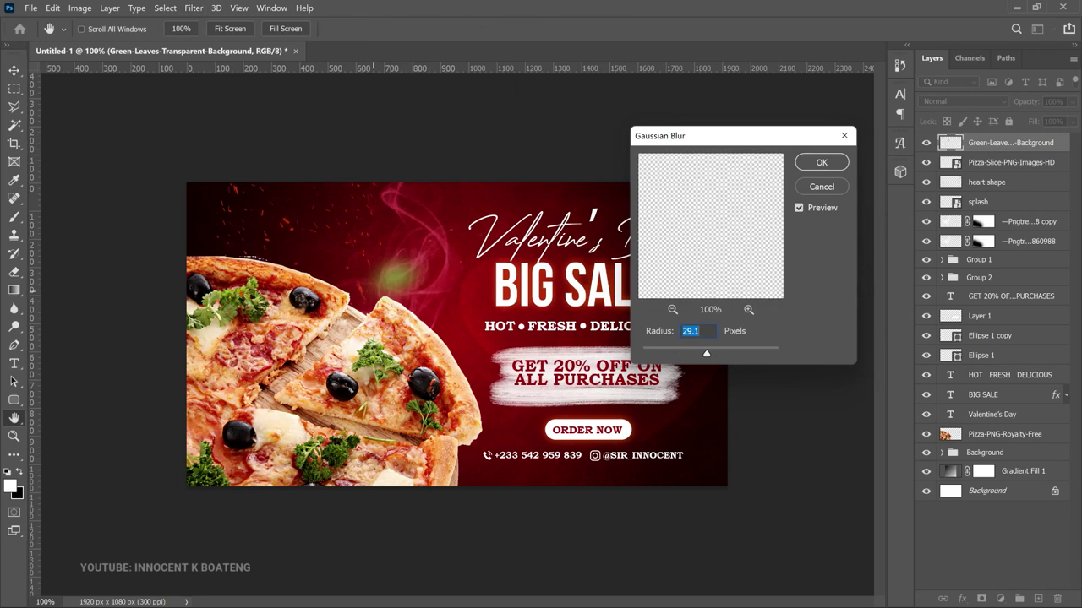
left_click_drag(700, 350, 661, 361)
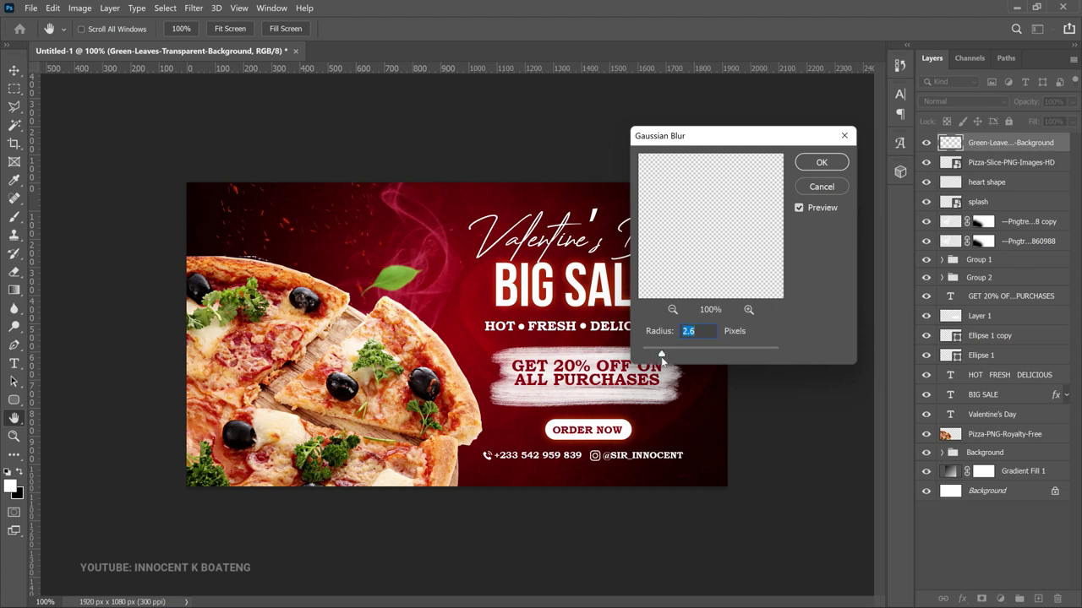
left_click(821, 162)
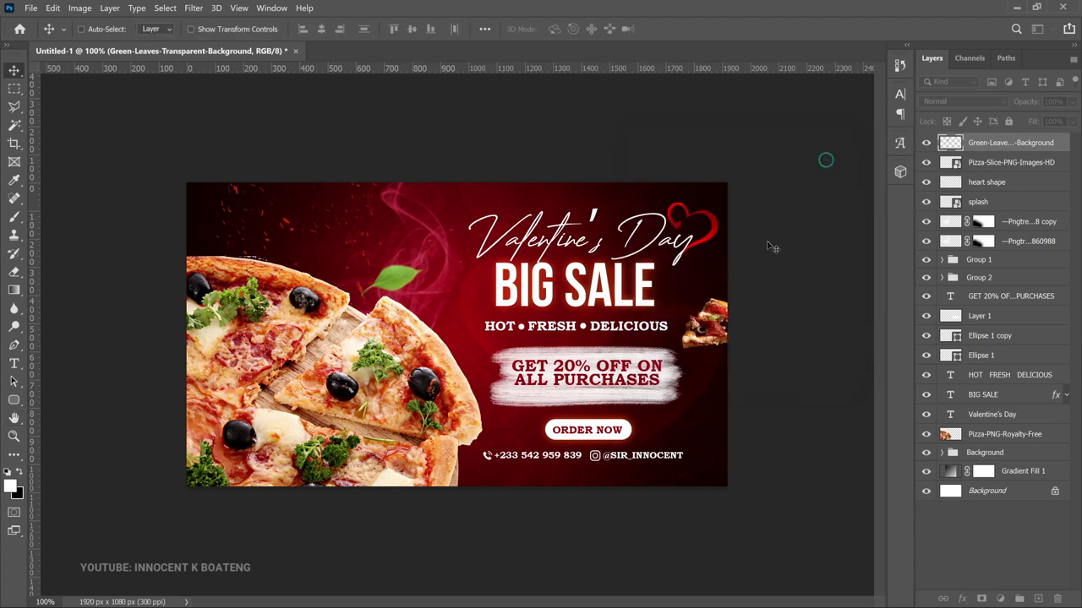
- Duplicate the leaf twice, placing smaller copies beside the pizza's outer crust and at the canvas's bottom edge
left_click_drag(386, 296, 434, 491)
key("ctrl+t")
key("Return")
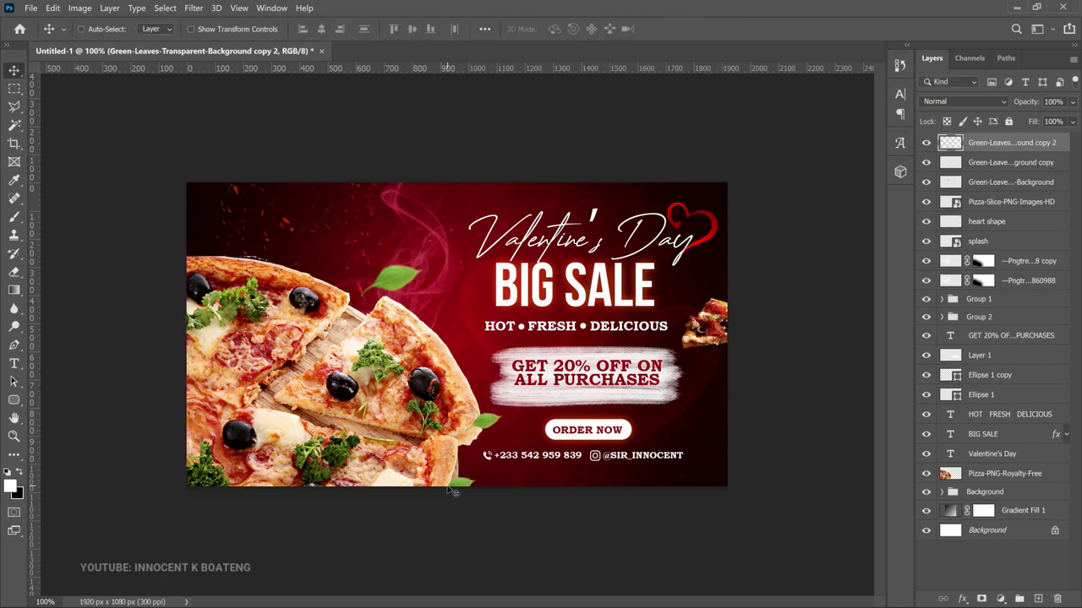
- Duplicate the phone and Instagram text line directly below itself and replace the copy's text with the website address
key("ctrl+plus")
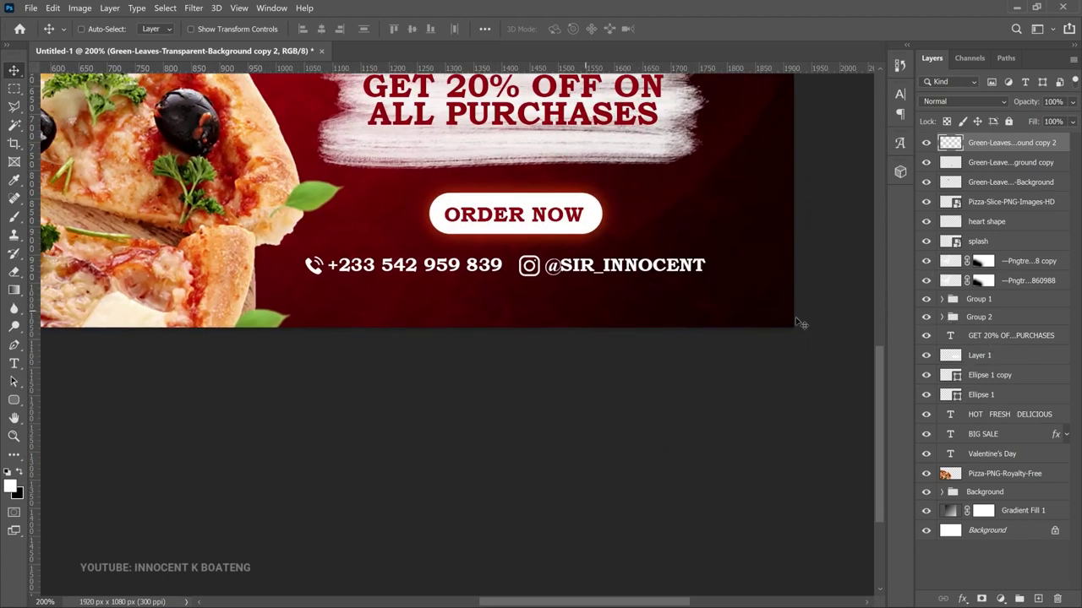
right_click(580, 267)
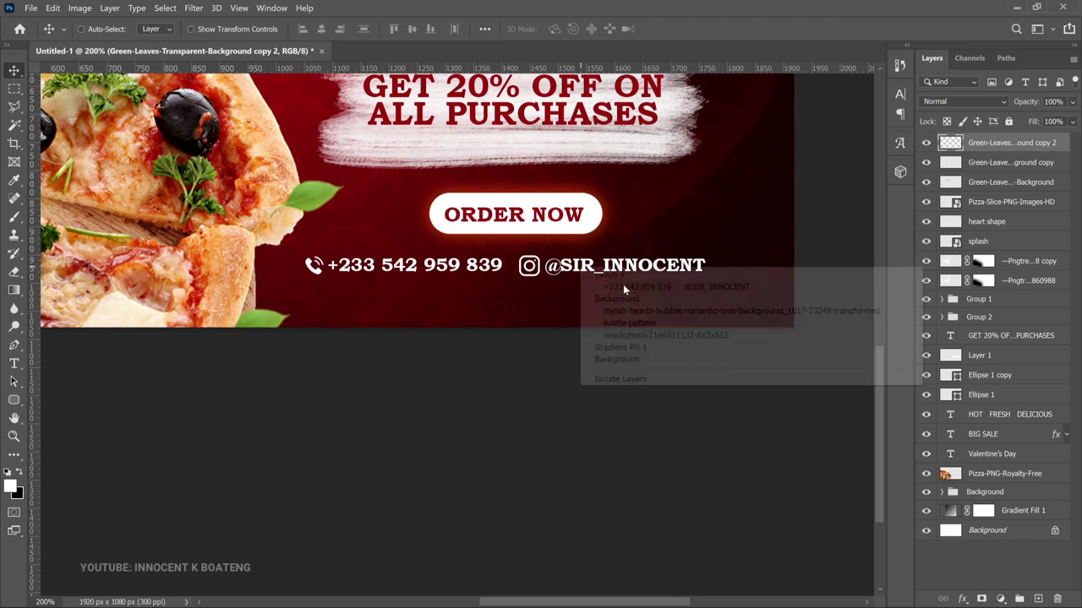
left_click(633, 287)
left_click_drag(634, 289, 635, 292, "alt")
left_click_drag(579, 268, 578, 309)
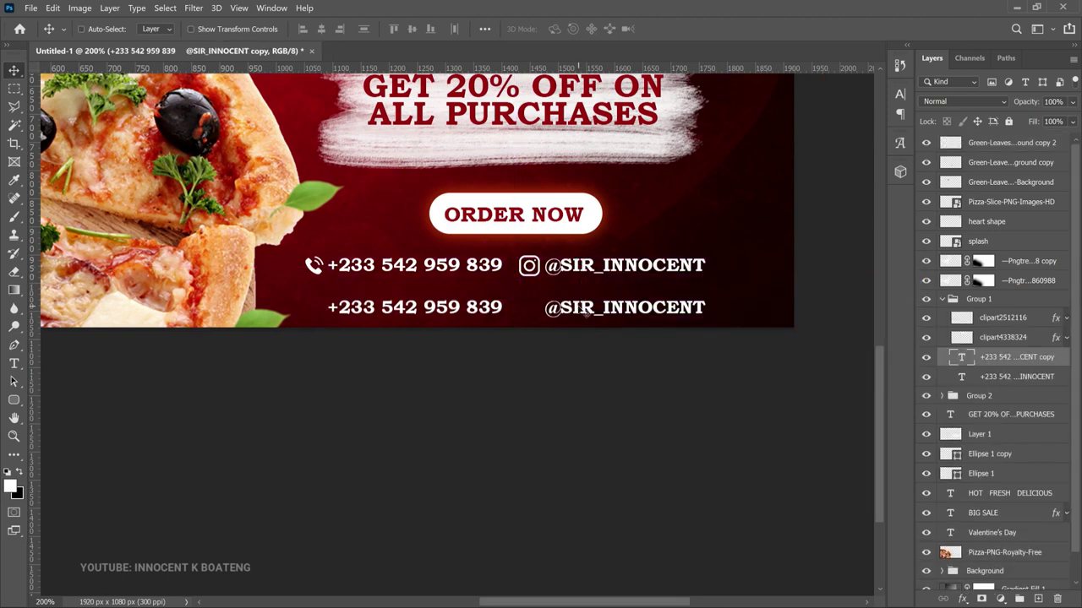
double_click(575, 308)
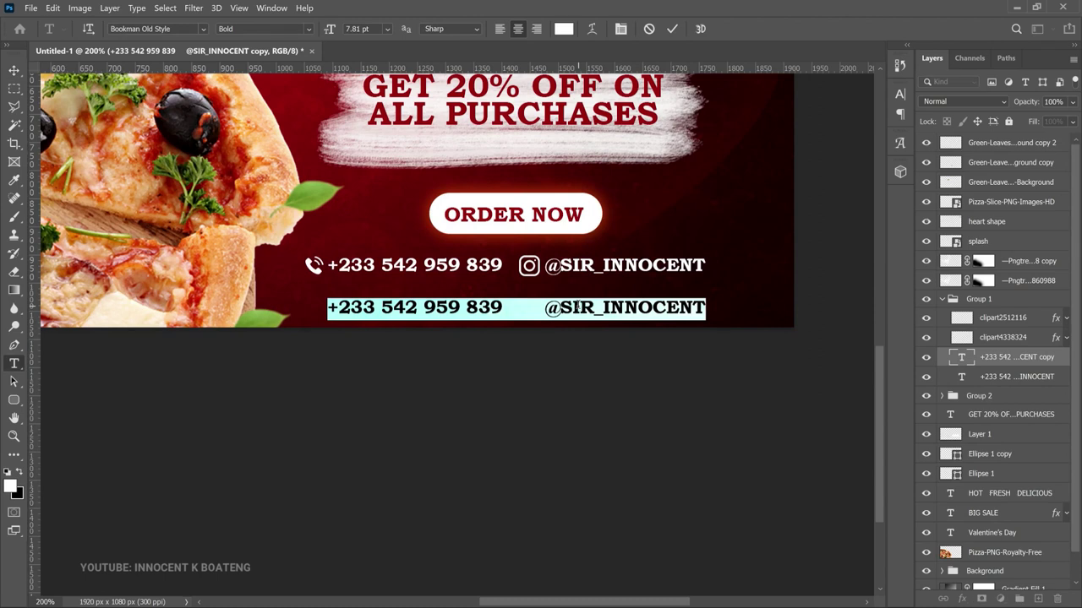
type("WWW.INNOCENTKBOATENG.COM")
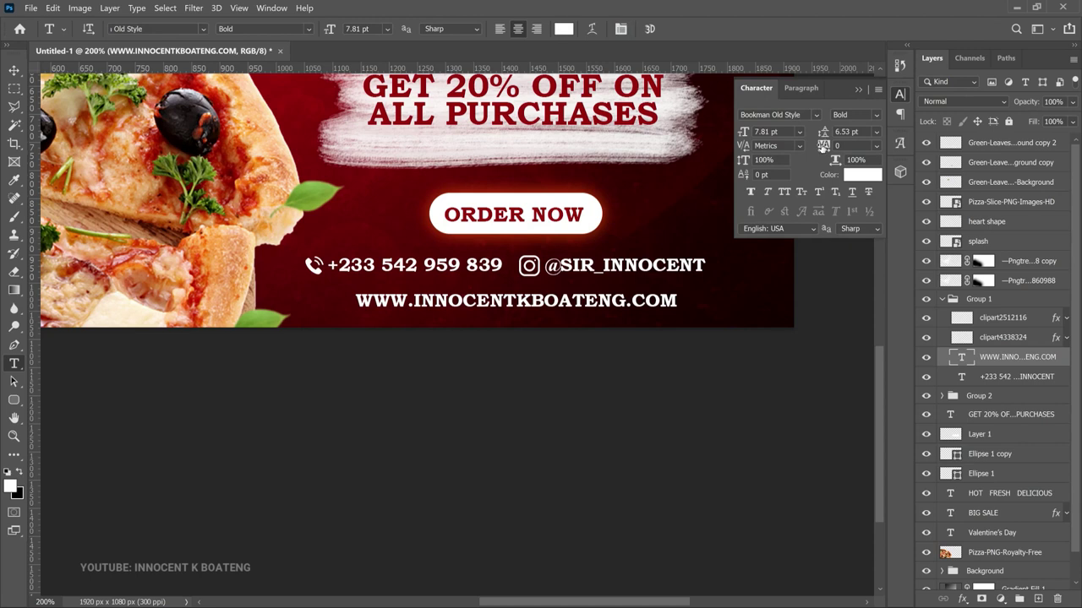
- Set the website line's tracking to 180 and scale the text down to about 82%
left_click_drag(823, 147, 828, 148)
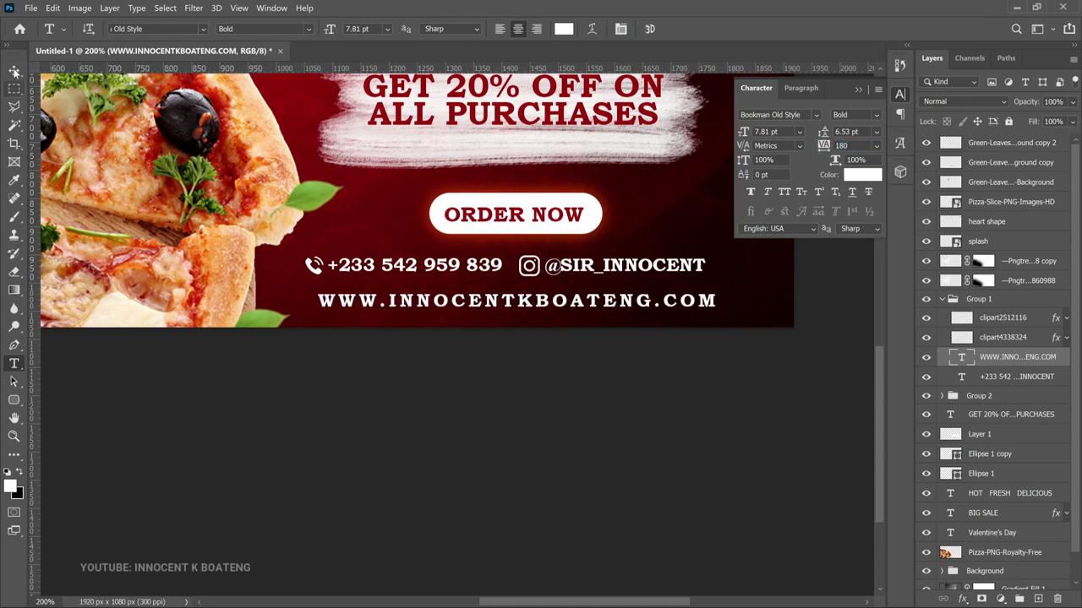
left_click(14, 70)
key("ctrl")
key("ctrl+t")
left_click_drag(718, 292, 648, 295)
key("Return")
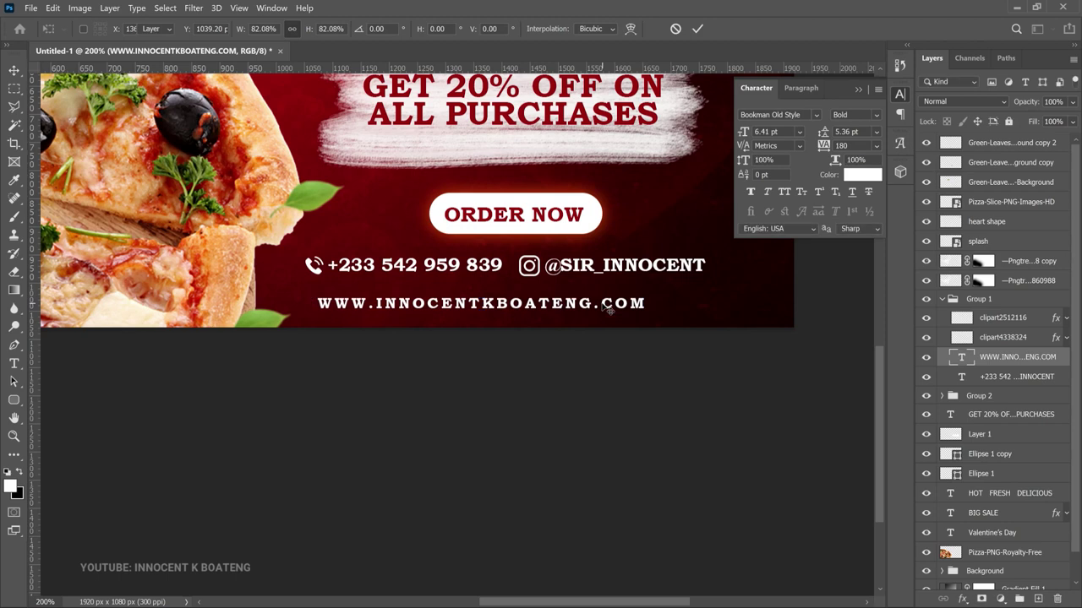
- Center the website line beneath the phone and Instagram contact line
left_click_drag(581, 311, 608, 314)
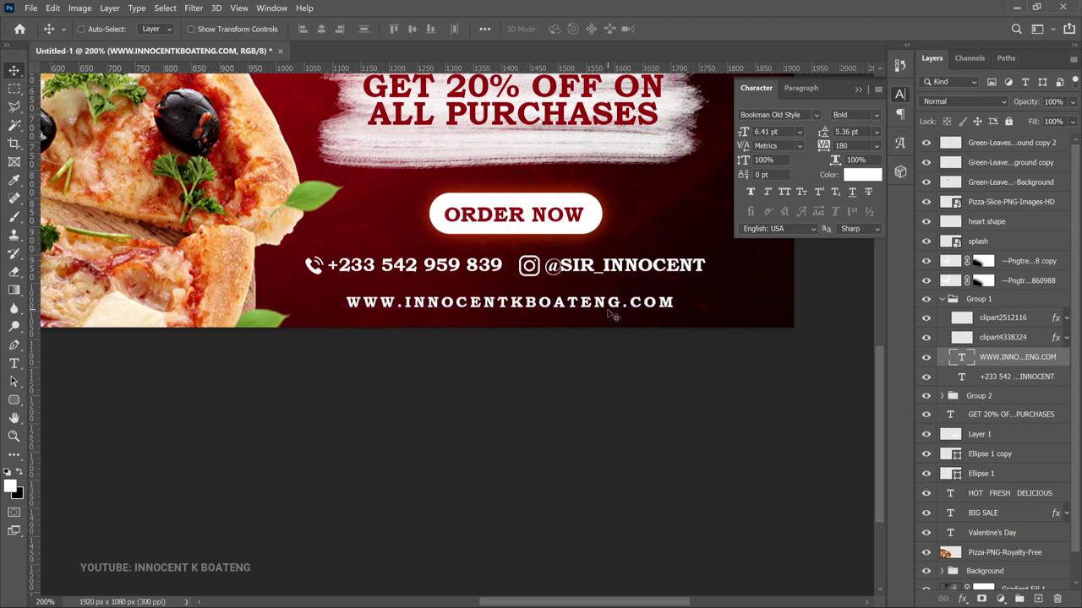
key("Right")
key("Right")
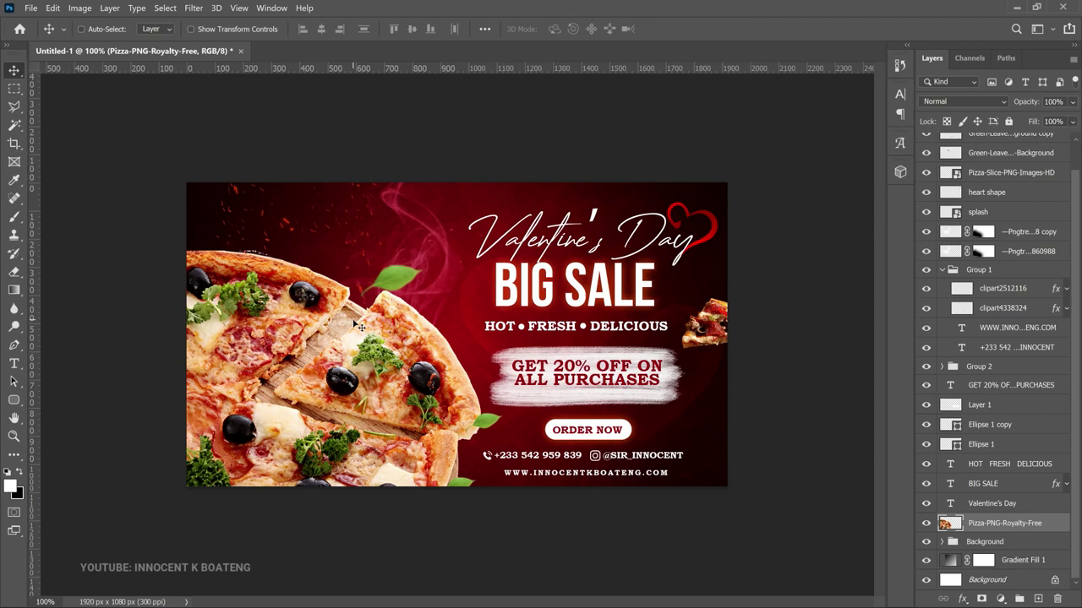
- Select the Pizza-PNG-Royalty-Free layer and compare the design with the pizza hidden and shown
right_click(323, 382)
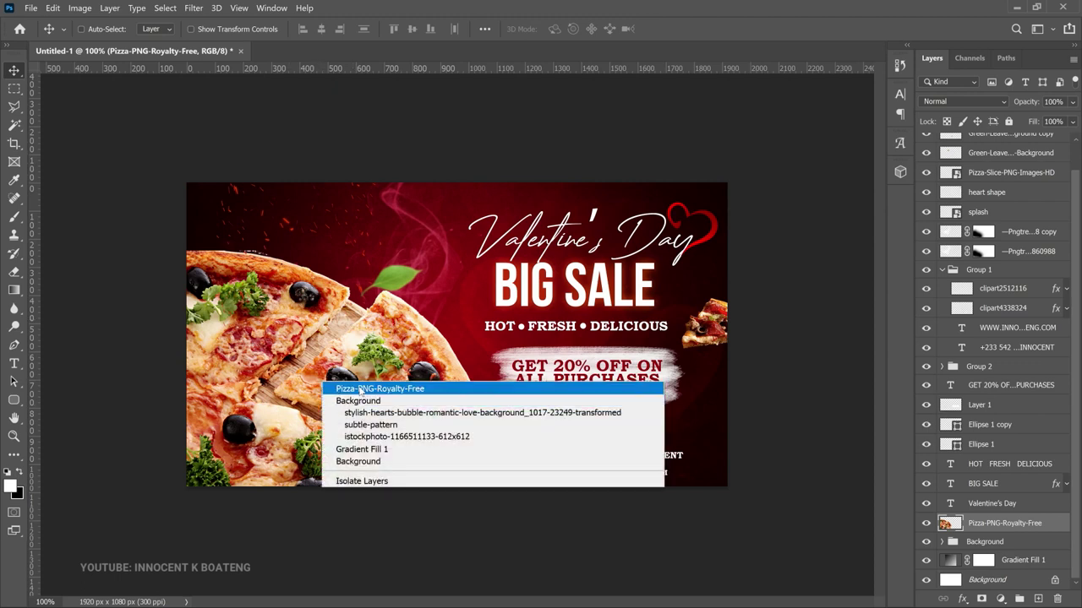
left_click(361, 389)
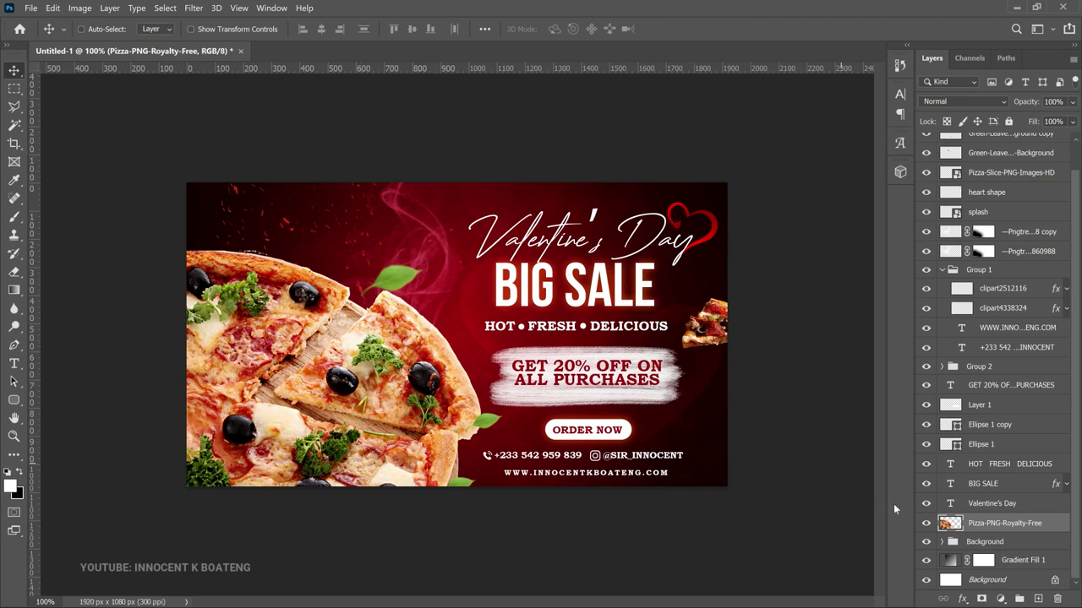
left_click(925, 523)
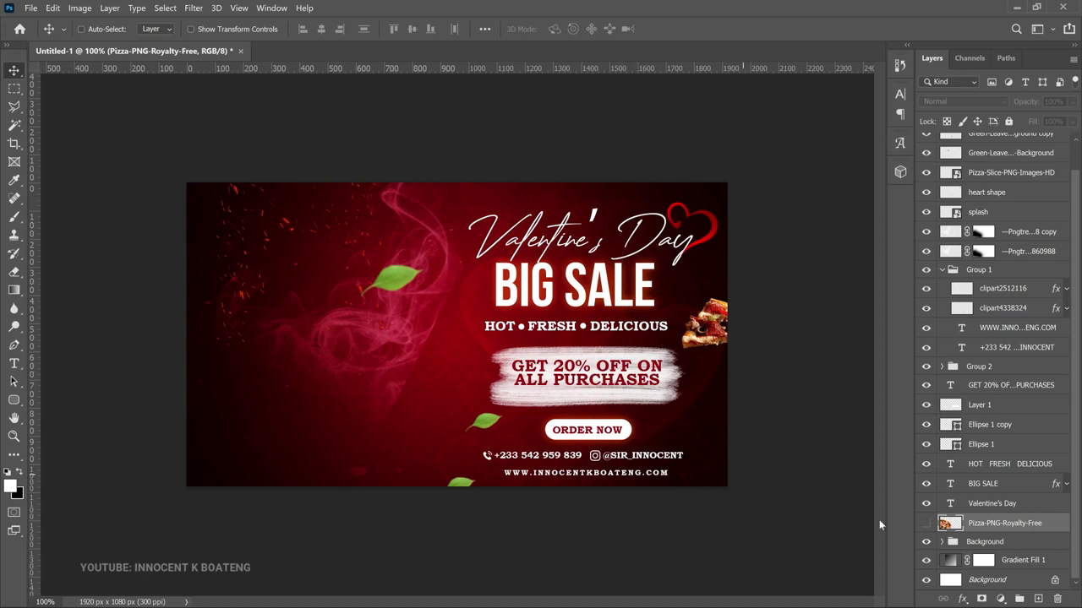
left_click(927, 524)
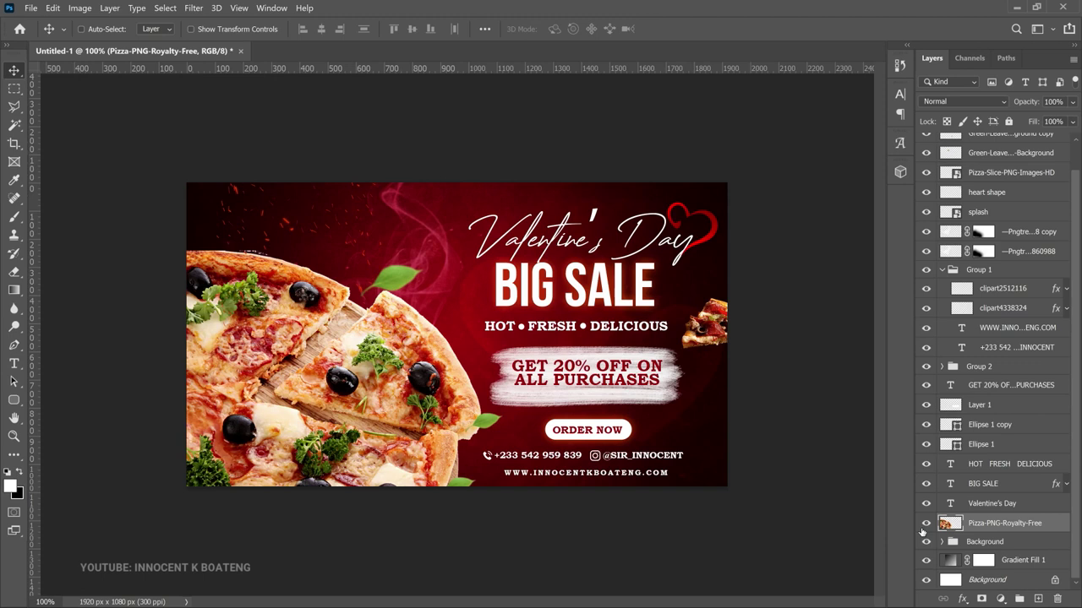